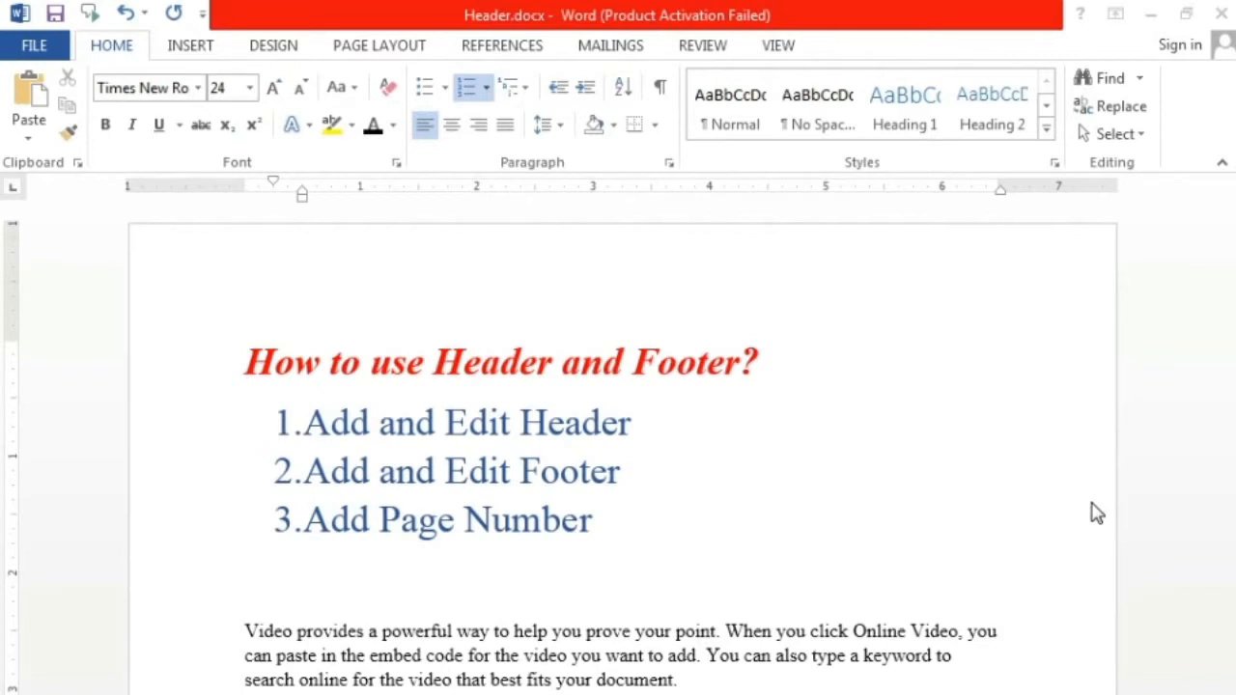
# Step: Look through the document's pages, examining the topic list, the body paragraphs and the empty header areas
pyautogui.click(662, 514)
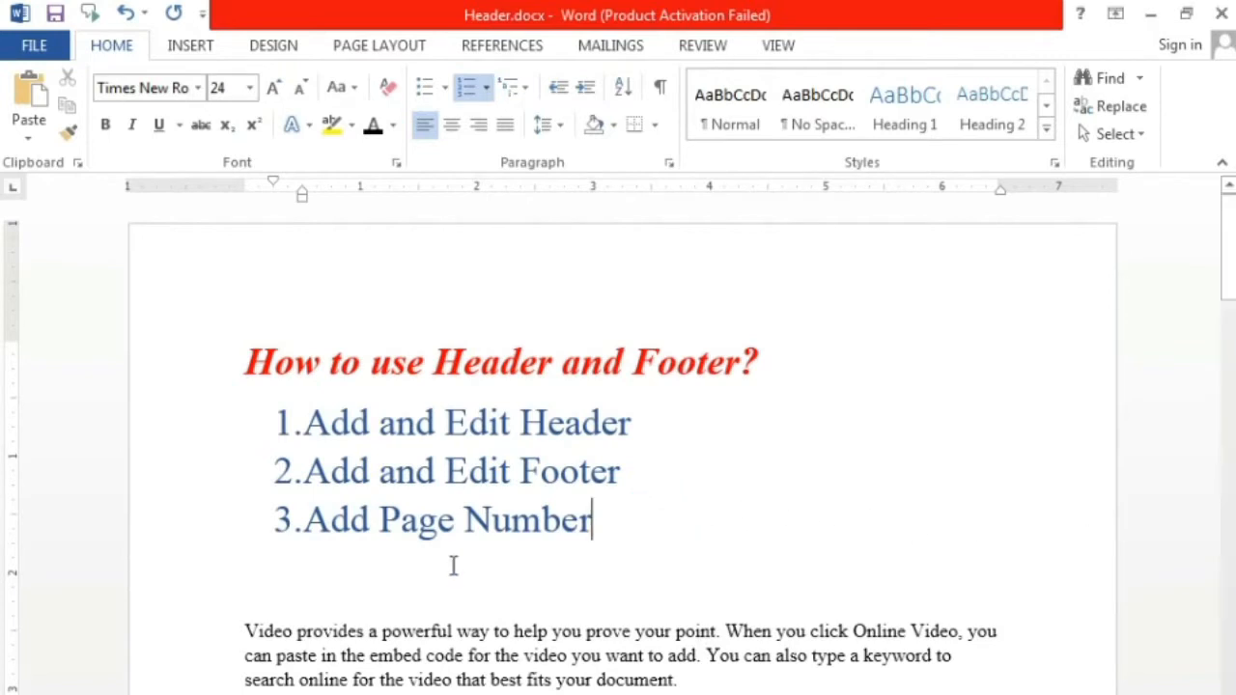
pyautogui.click(450, 565)
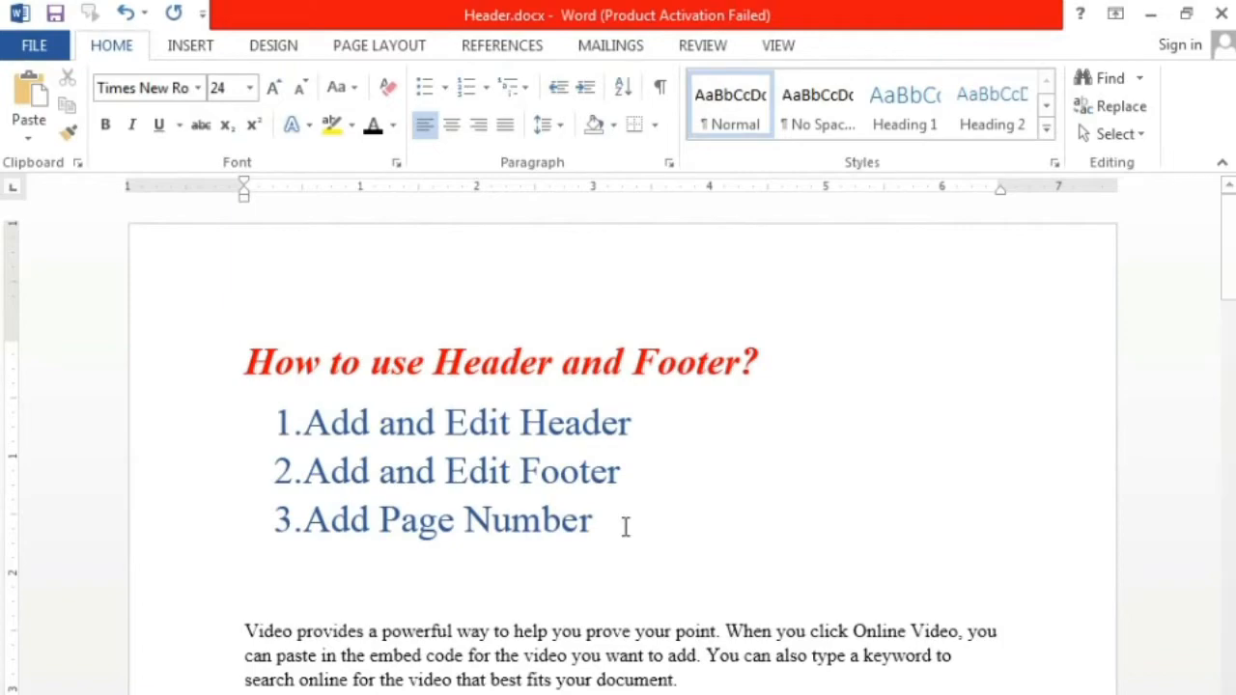
pyautogui.click(588, 584)
pyautogui.scroll(-5, 660, 577)
pyautogui.scroll(-1, 659, 577)
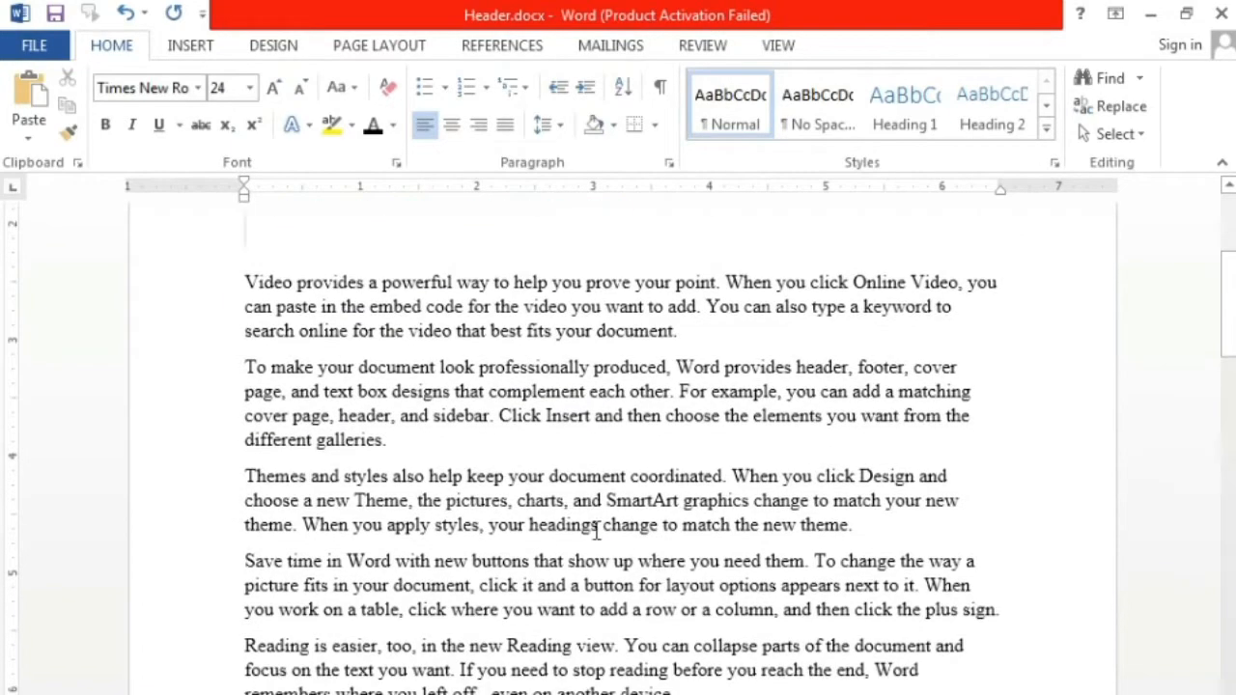
pyautogui.click(539, 439)
pyautogui.scroll(-10, 546, 518)
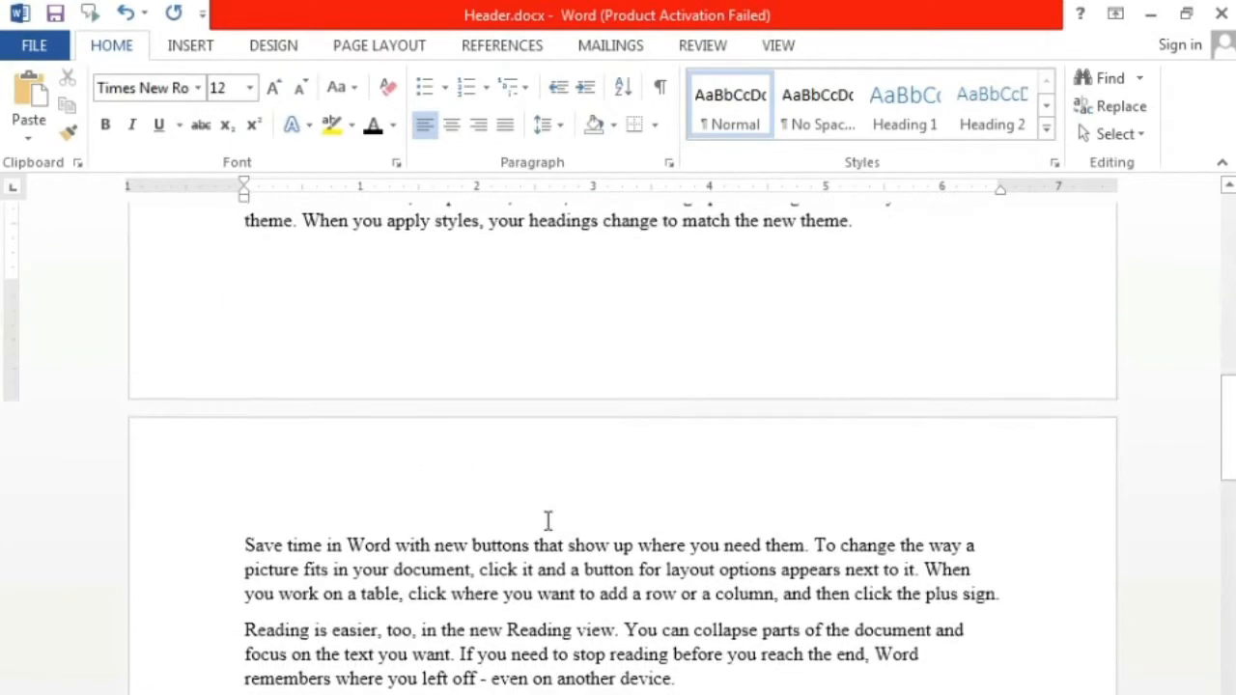
pyautogui.click(544, 473)
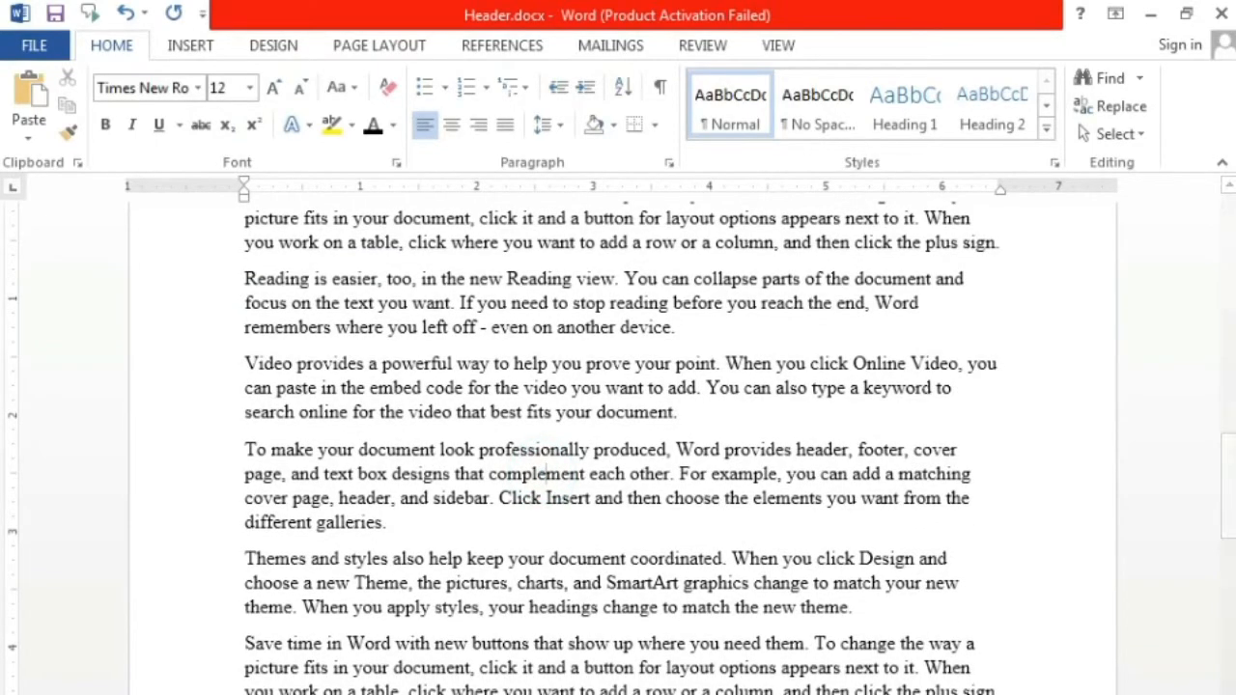
pyautogui.scroll(10, 565, 574)
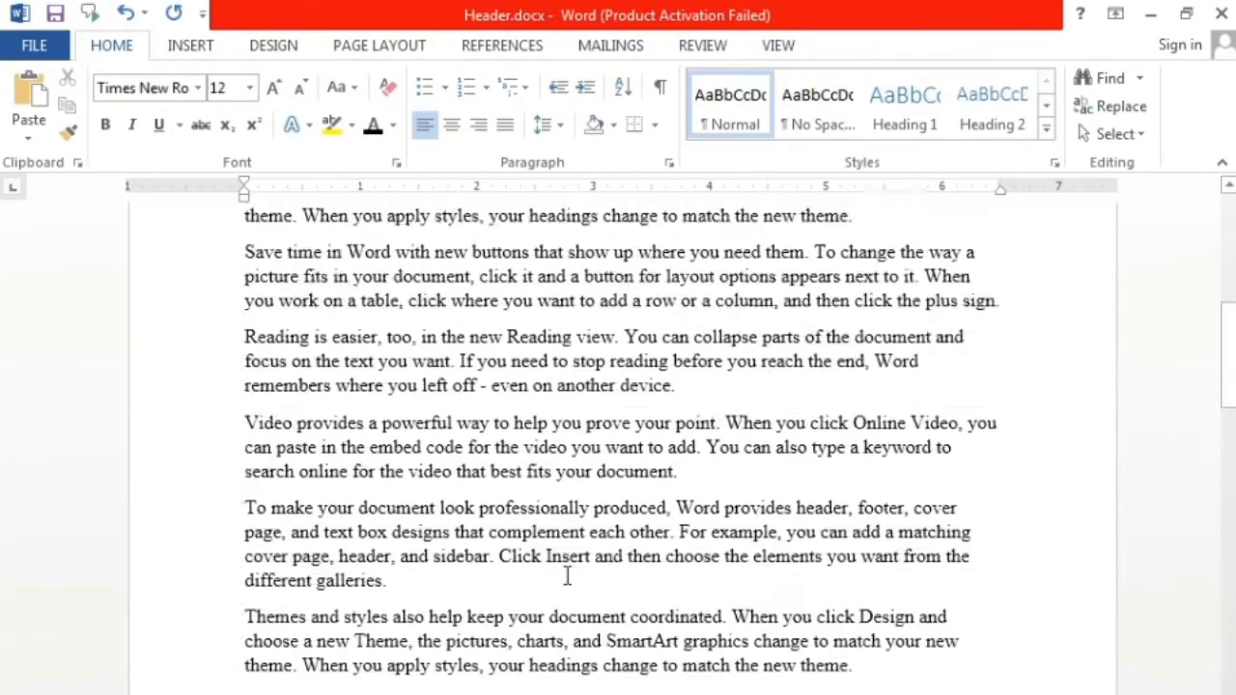
pyautogui.click(450, 324)
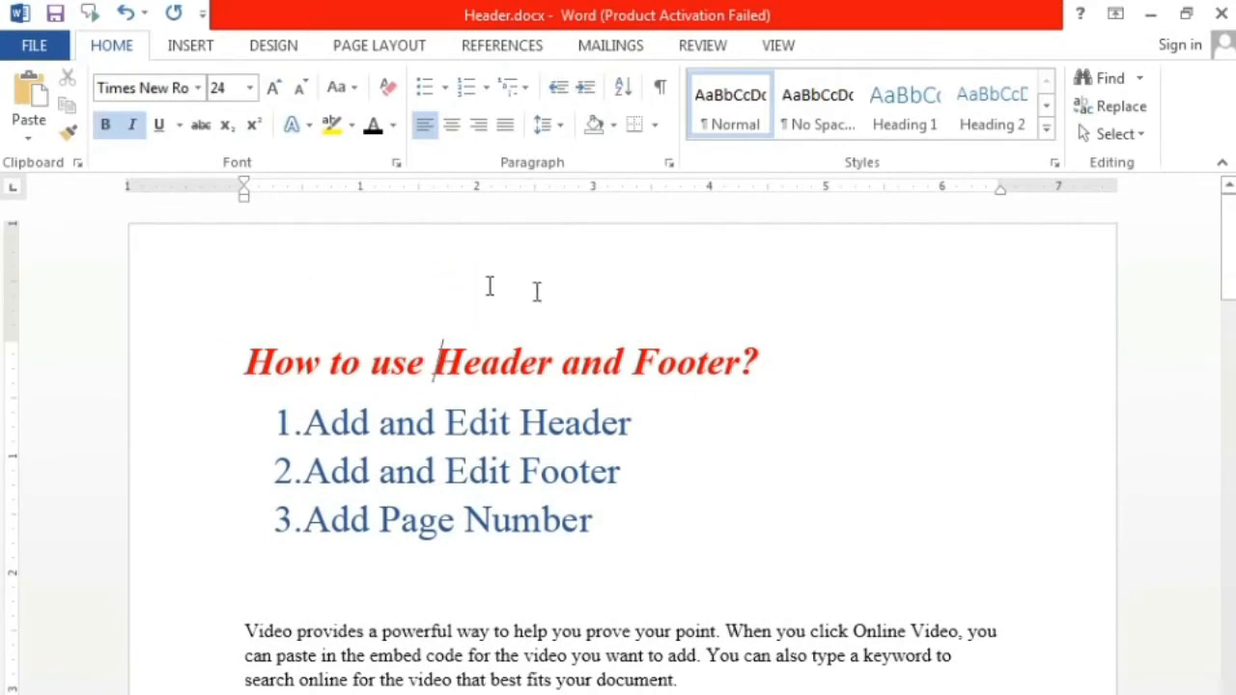
# Step: Enter HONDA COMPANY as the page header in an enlarged font size, and return to the document body
pyautogui.doubleClick(219, 307)
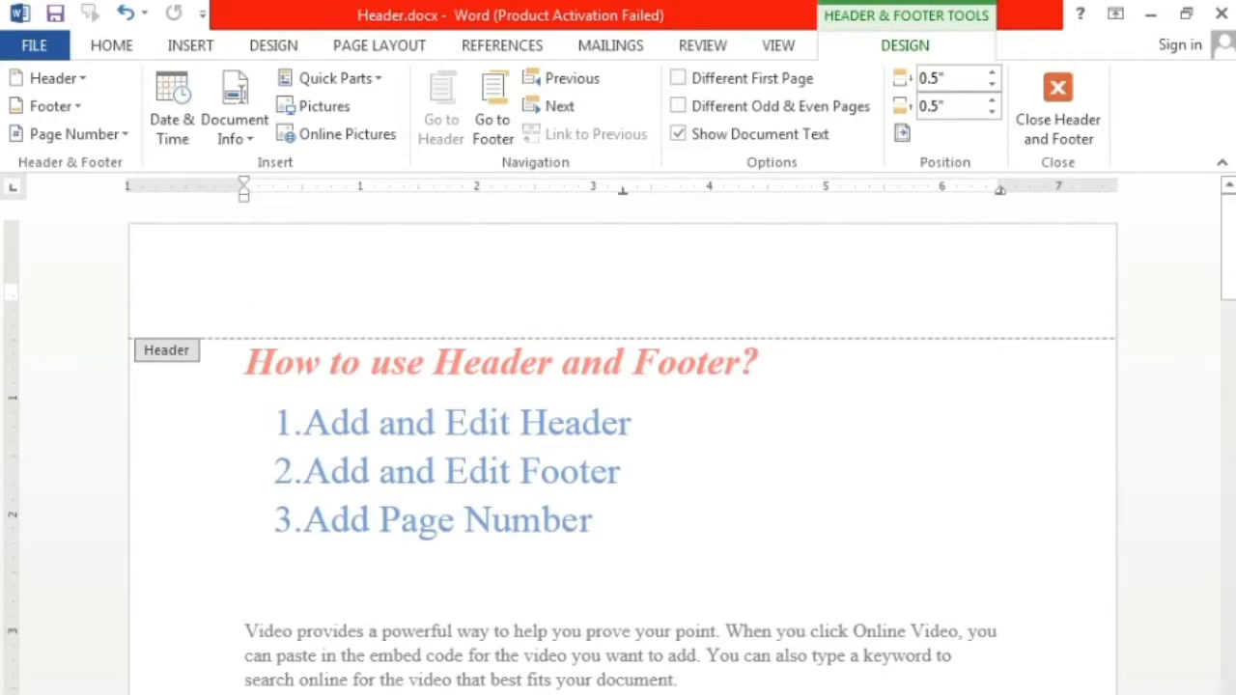
pyautogui.write('HONDA COMPANY')
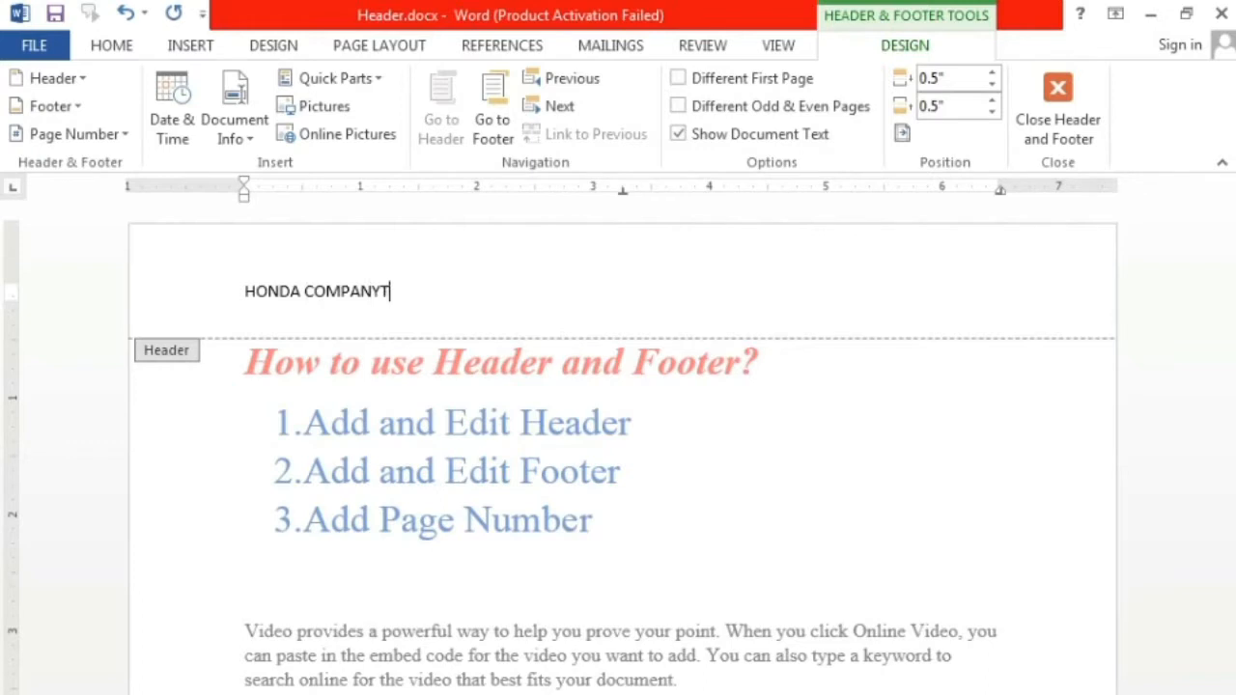
pyautogui.hotkey('ctrl', 'a')
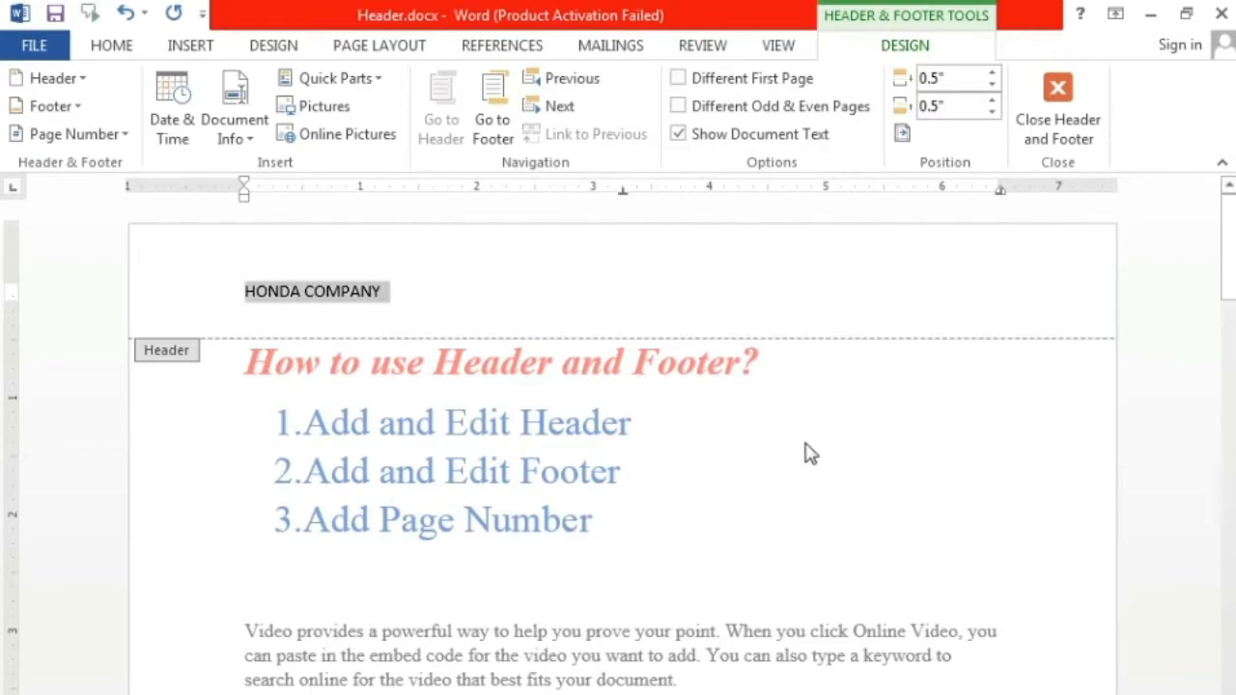
pyautogui.hotkey('ctrl', ']')
pyautogui.hotkey('ctrl', ']')
pyautogui.hotkey('ctrl', ']')
pyautogui.hotkey('ctrl', ']')
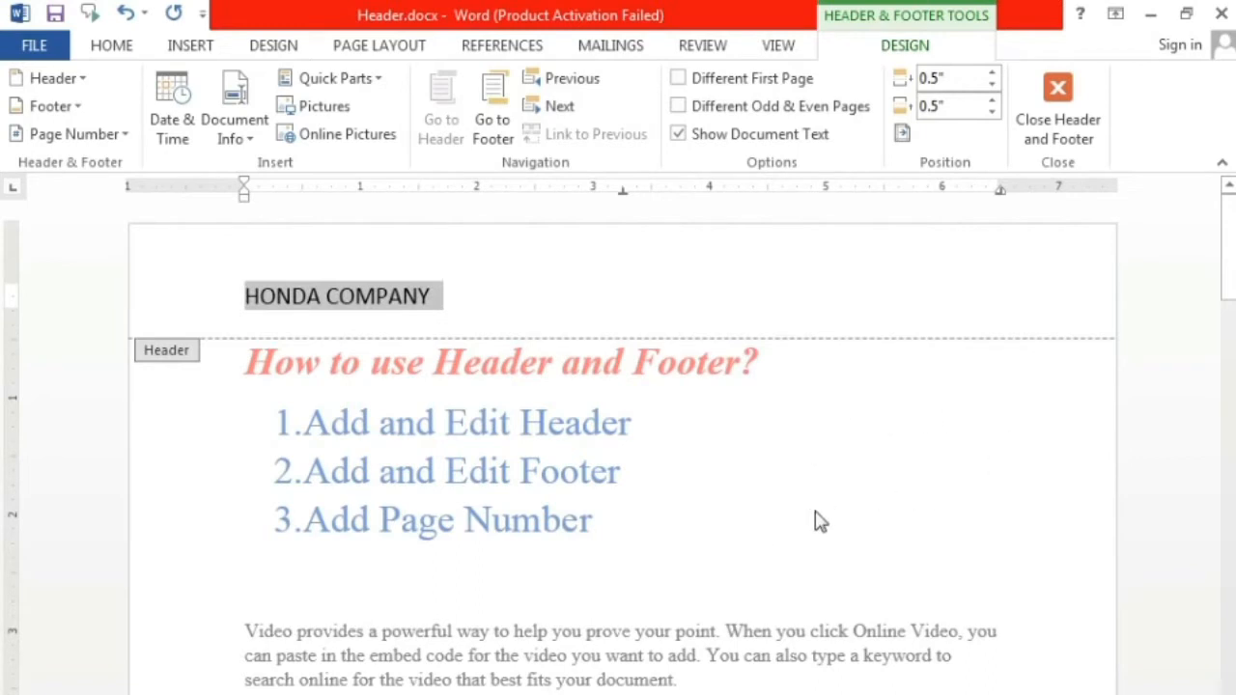
pyautogui.doubleClick(865, 493)
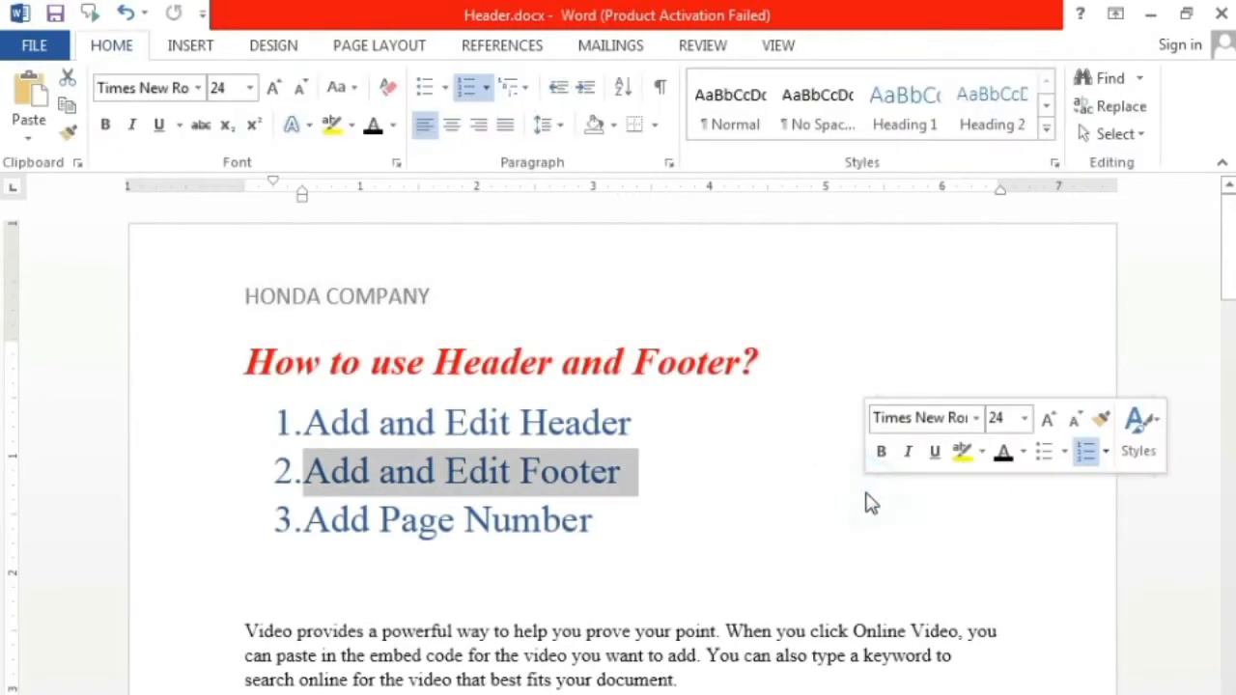
pyautogui.click(534, 315)
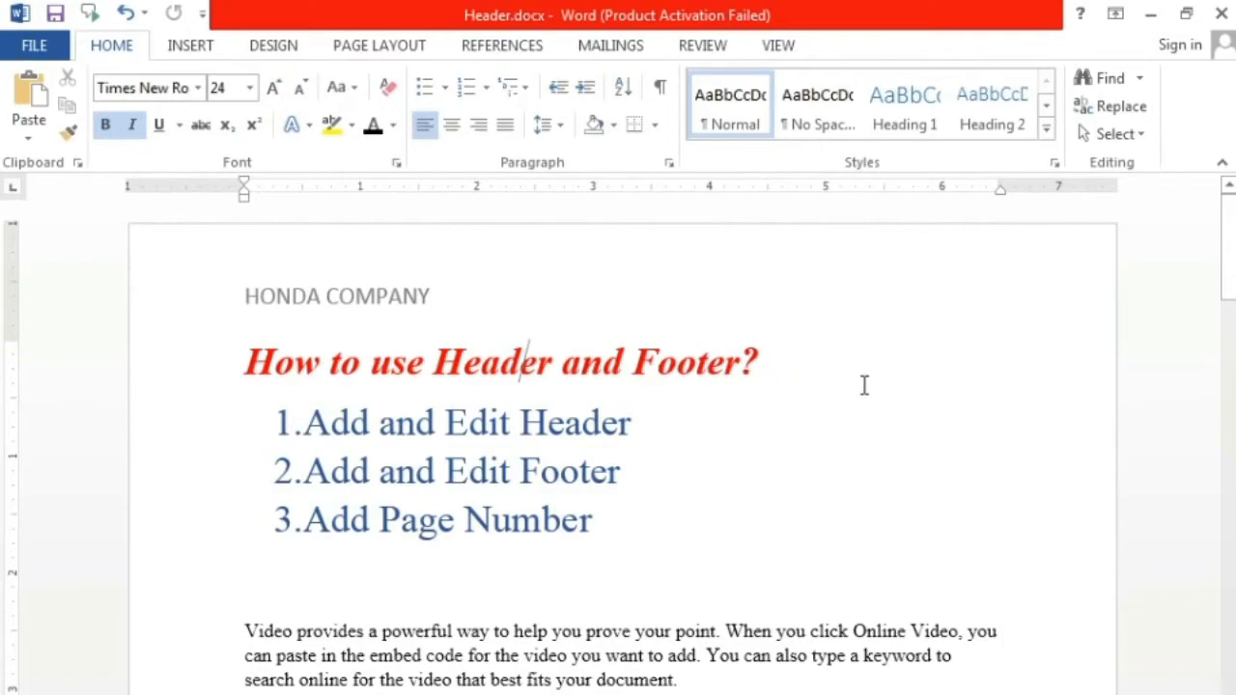
# Step: Check the header on the following pages and insert a page break after the document's last paragraph
pyautogui.scroll(-15, 864, 385)
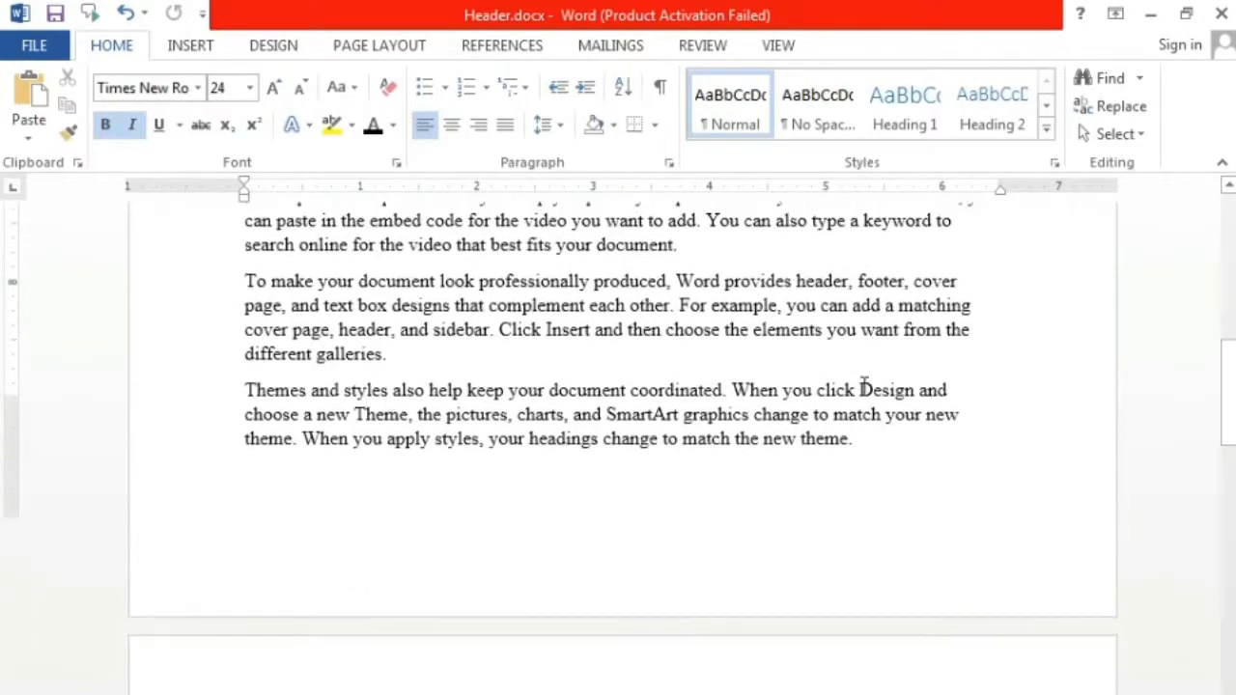
pyautogui.scroll(-4, 862, 388)
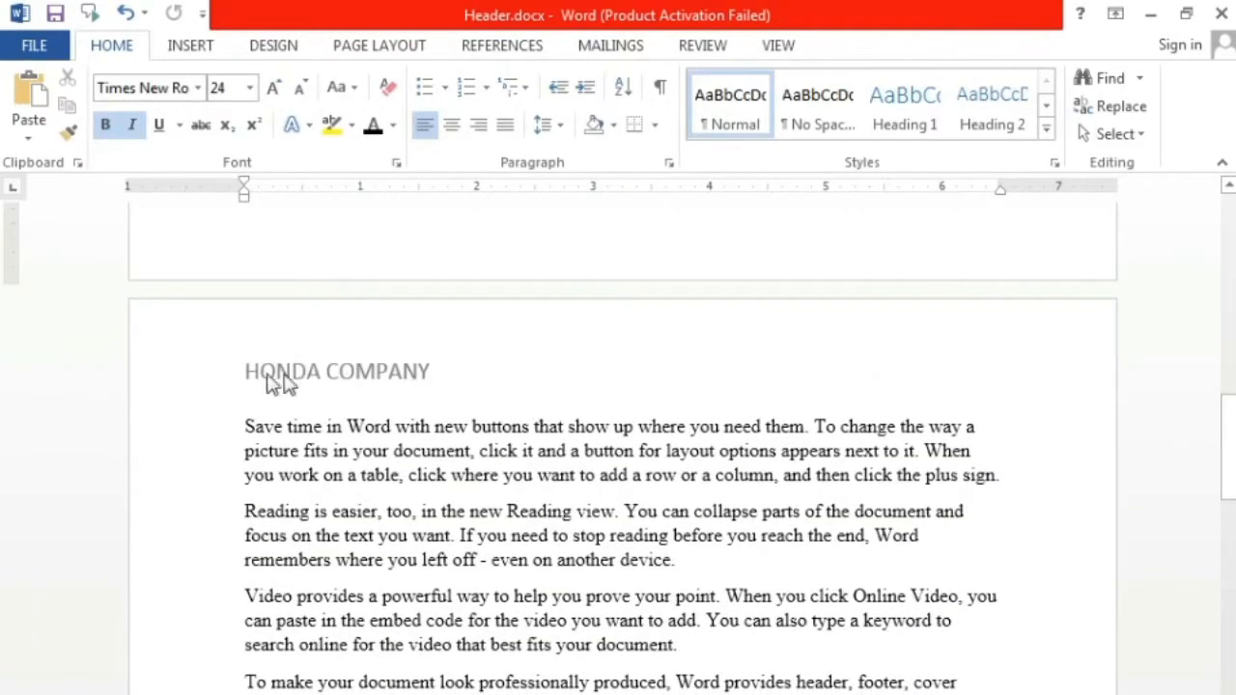
pyautogui.scroll(-5, 435, 380)
pyautogui.scroll(3, 436, 379)
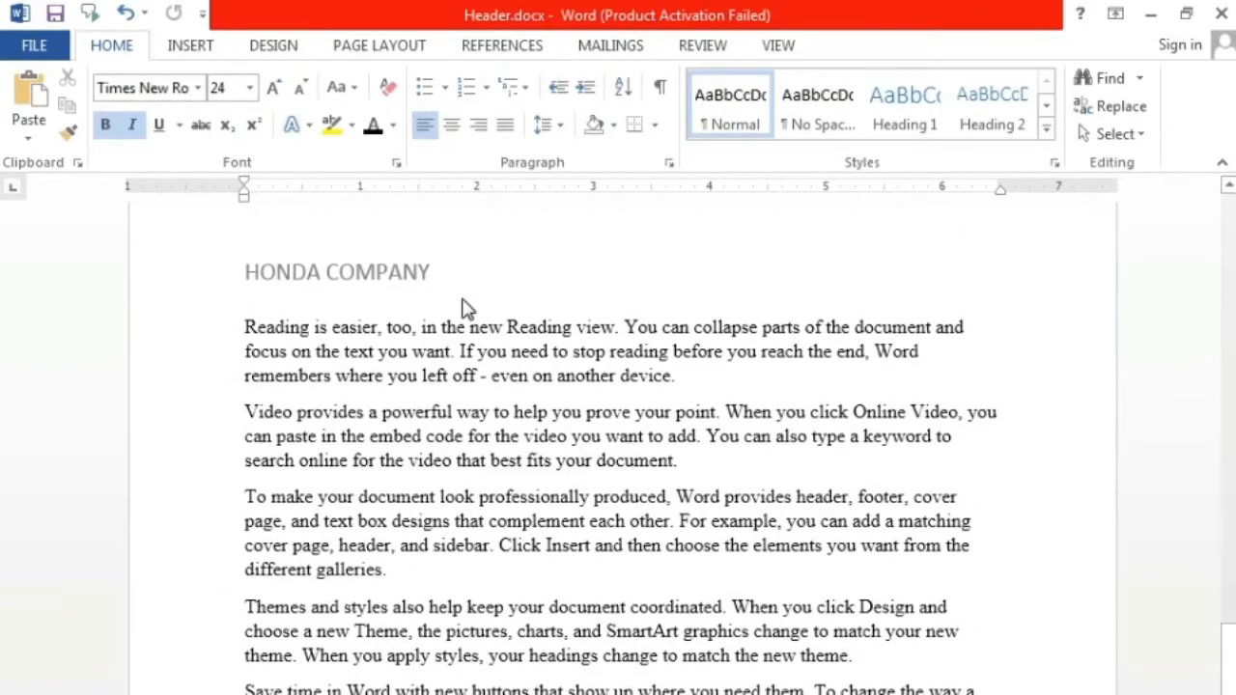
pyautogui.scroll(-5, 467, 301)
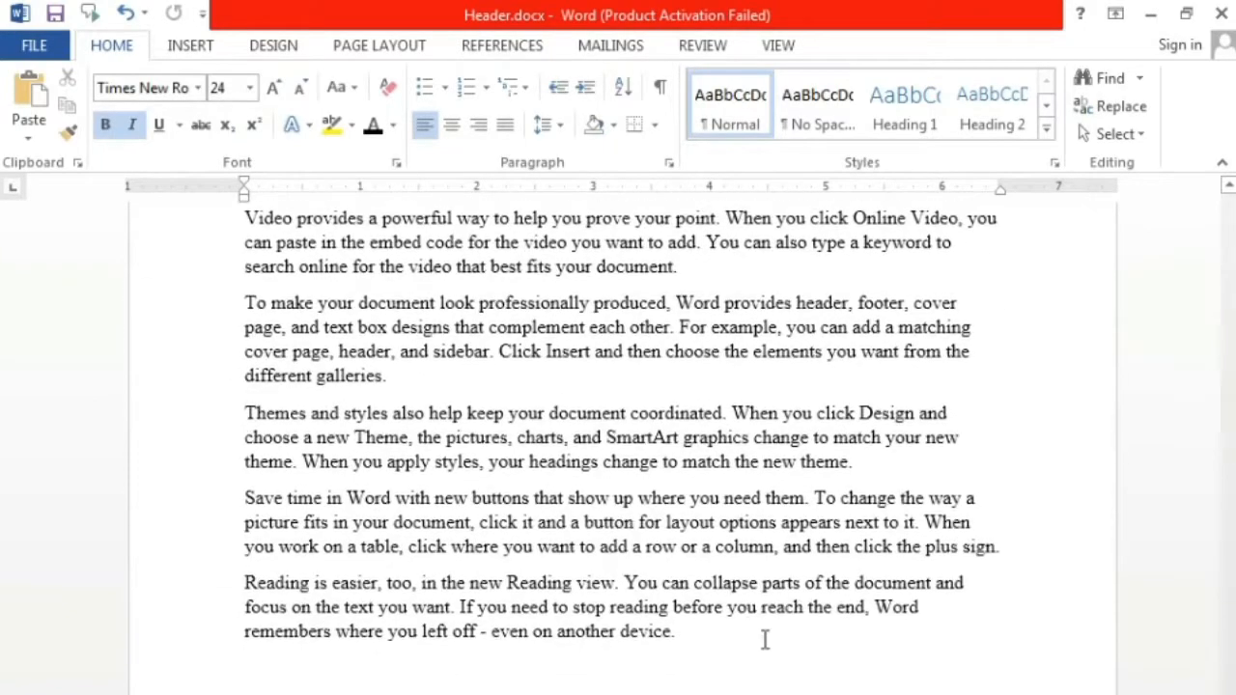
pyautogui.click(762, 640)
pyautogui.hotkey('ctrl', 'Return')
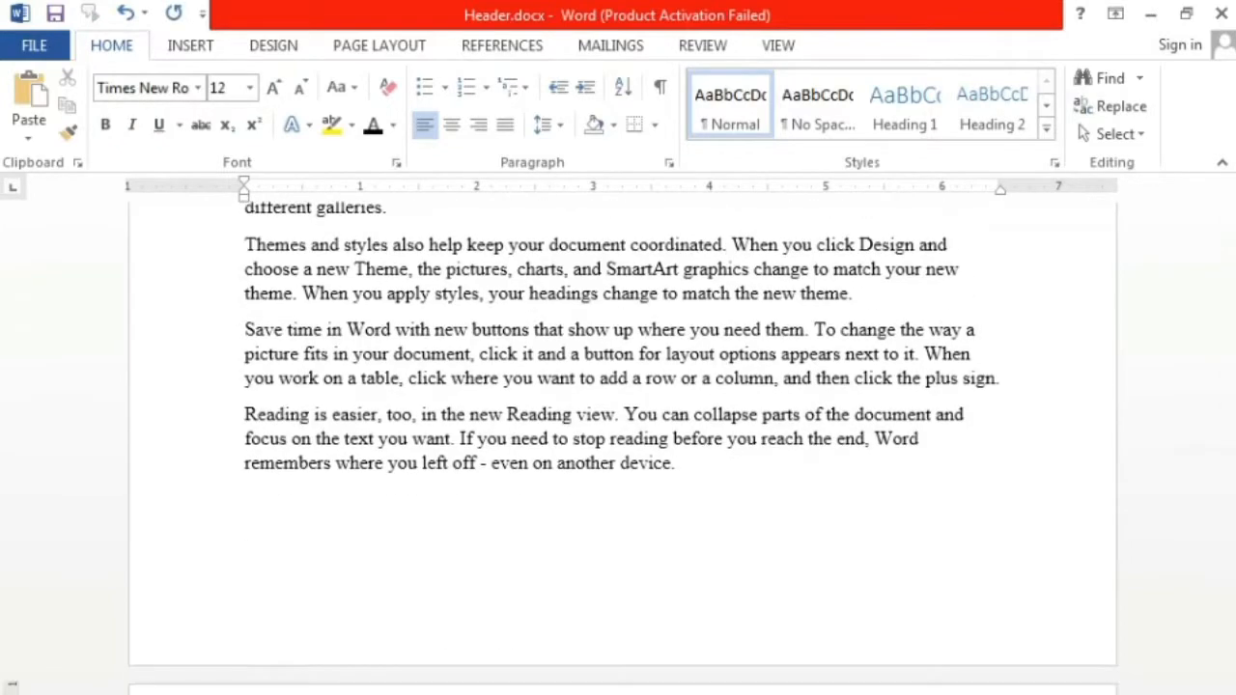
pyautogui.scroll(-3, 773, 646)
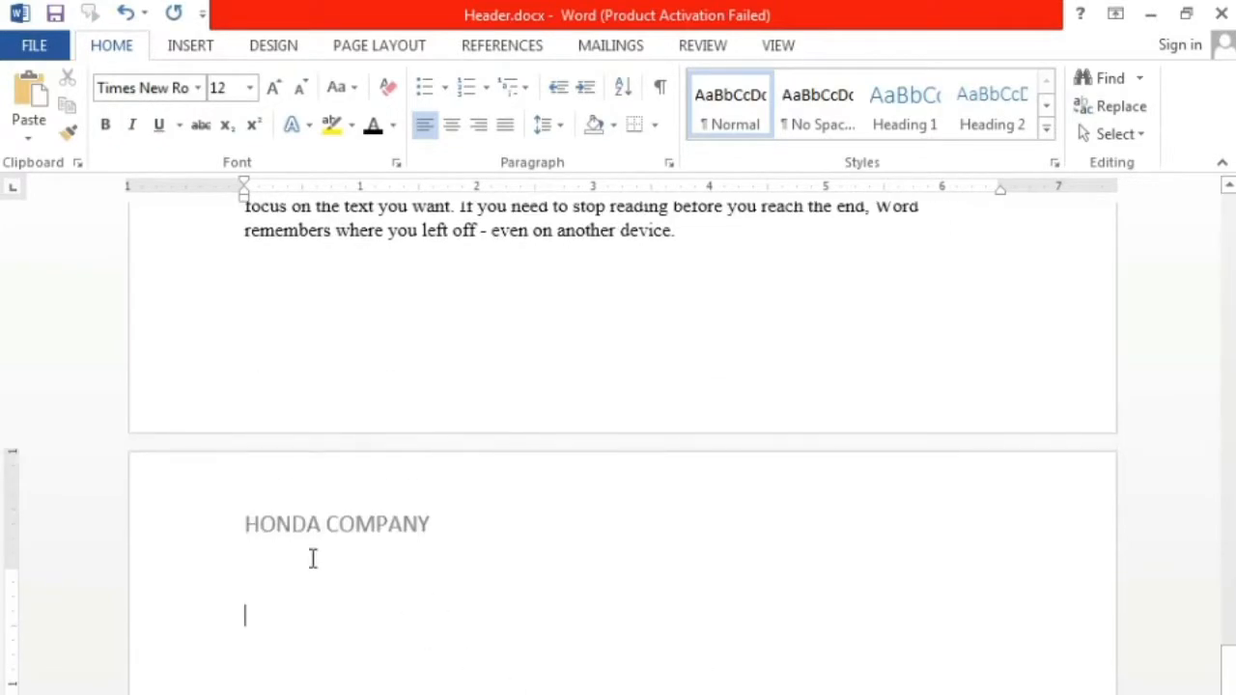
pyautogui.moveTo(1229, 673); pyautogui.dragTo(1217, 199)
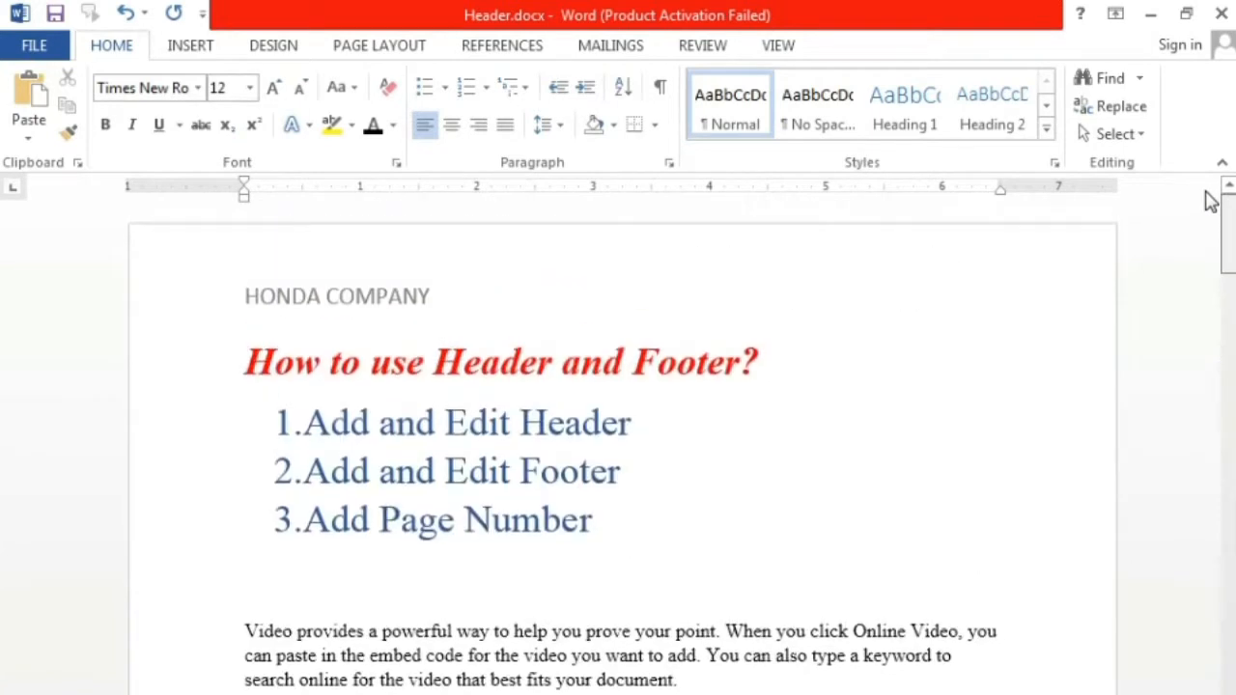
# Step: Open the page header for editing and return to the document body without changing it
pyautogui.doubleClick(341, 296)
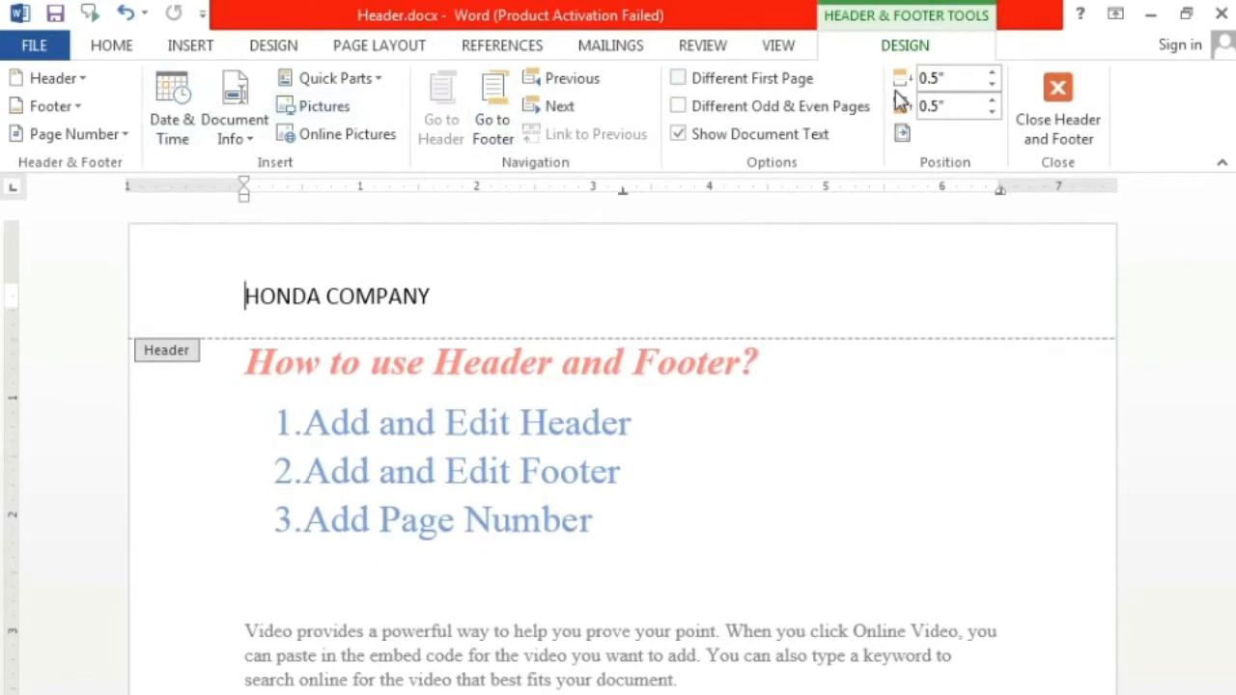
pyautogui.click(1067, 117)
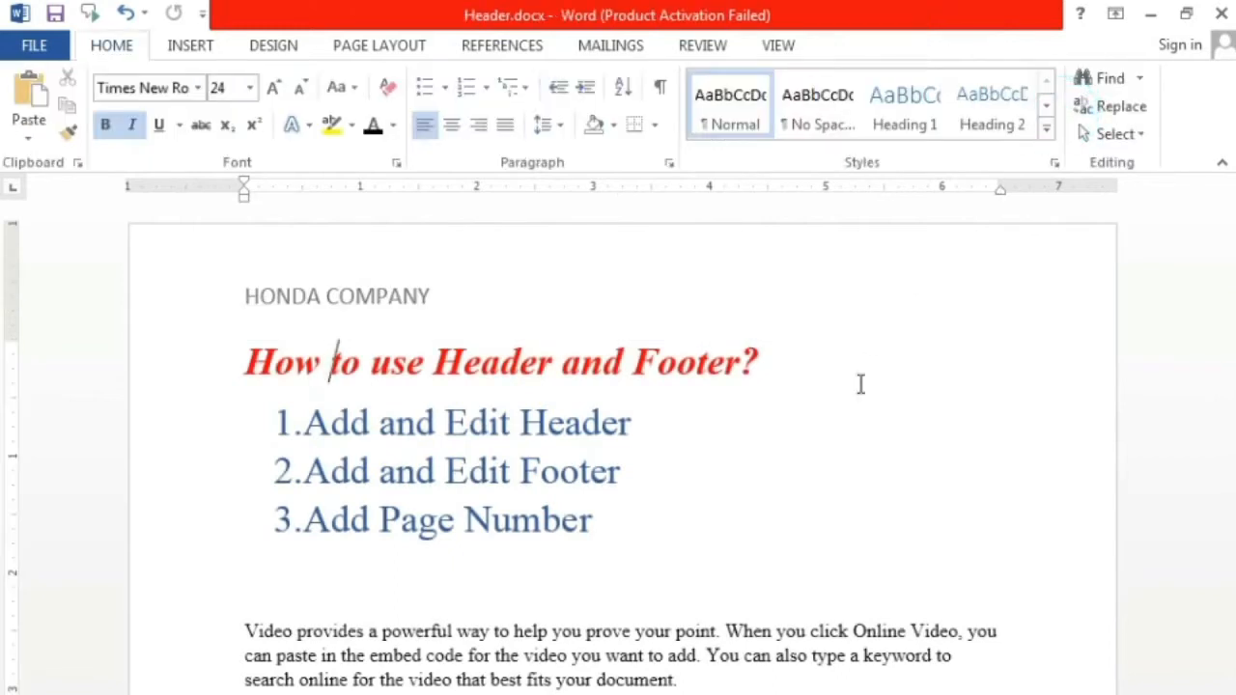
pyautogui.click(704, 509)
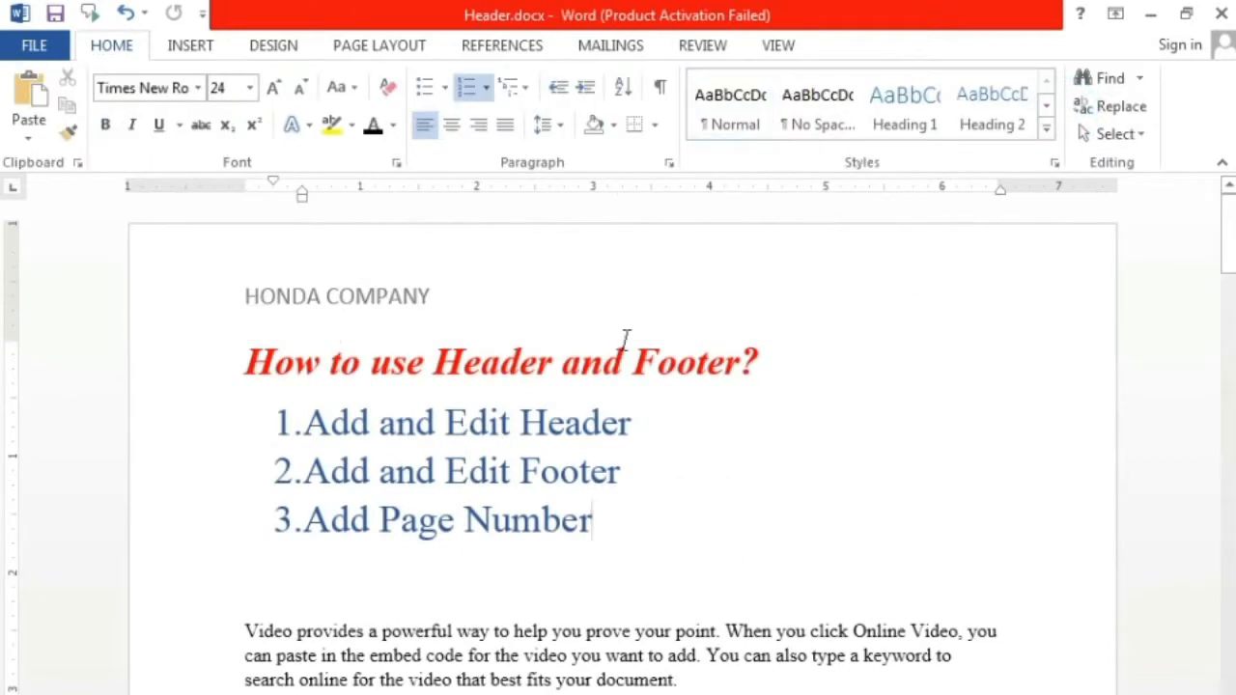
pyautogui.doubleClick(915, 280)
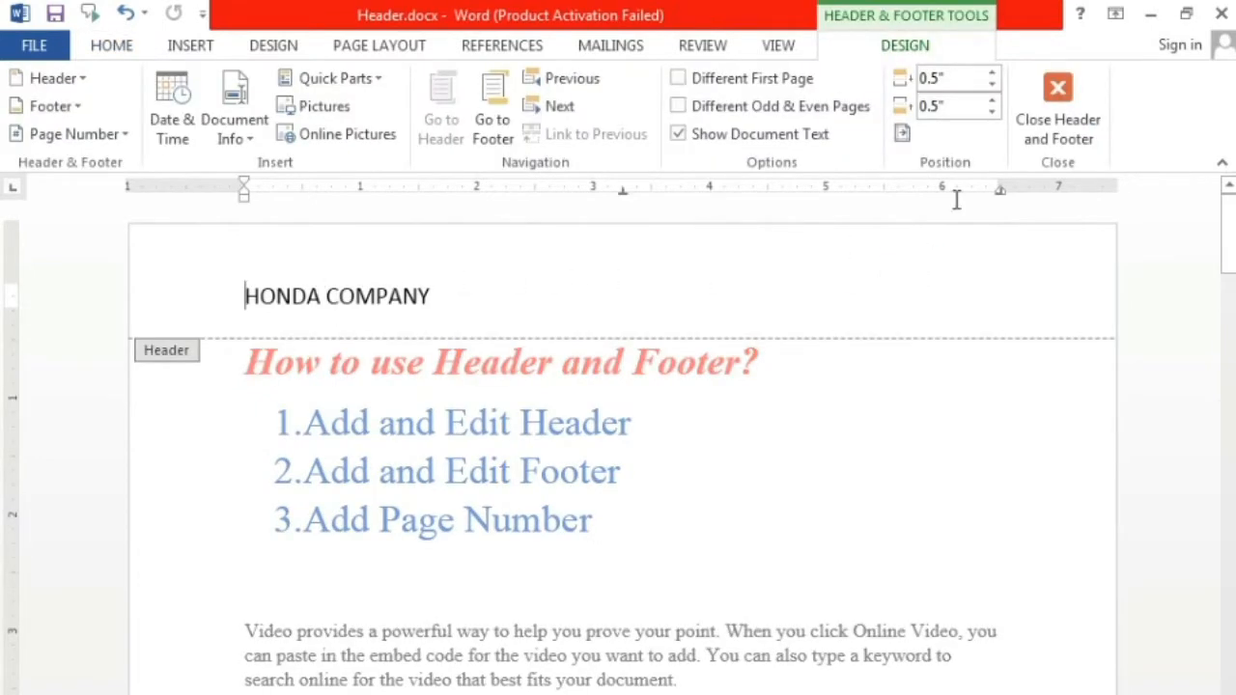
pyautogui.click(1094, 130)
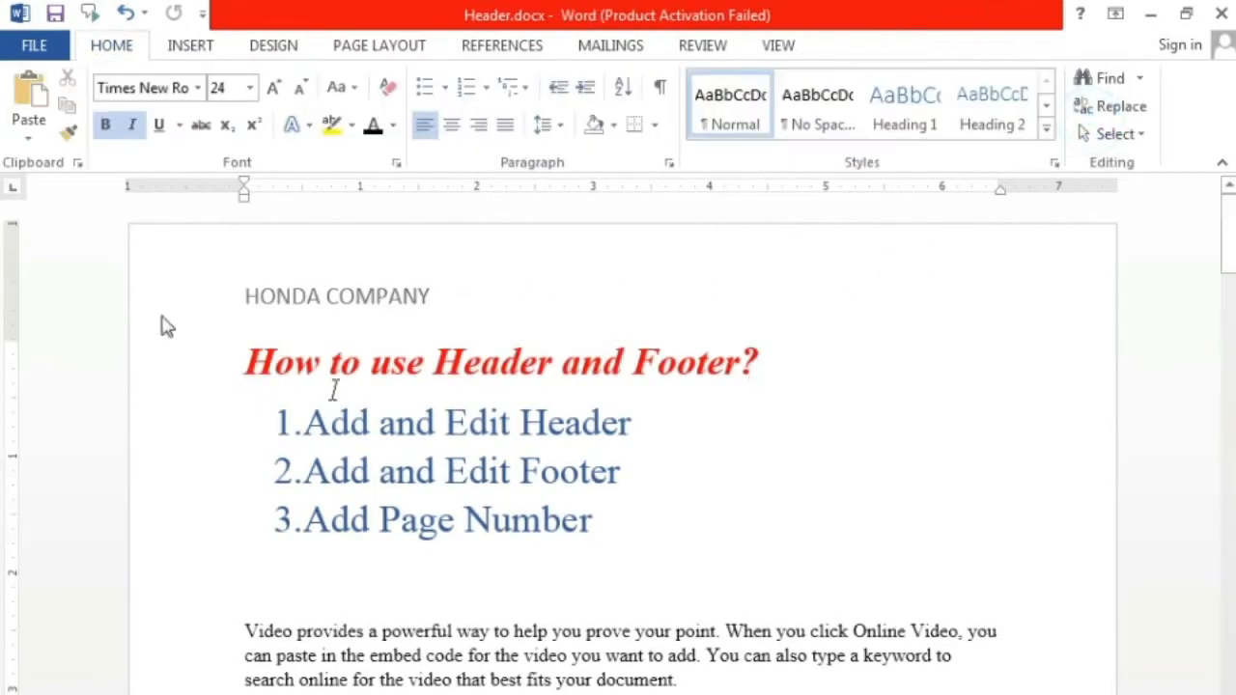
# Step: Replace the current page header with the built-in Blank header that has a single "[Type here]" placeholder
pyautogui.click(192, 48)
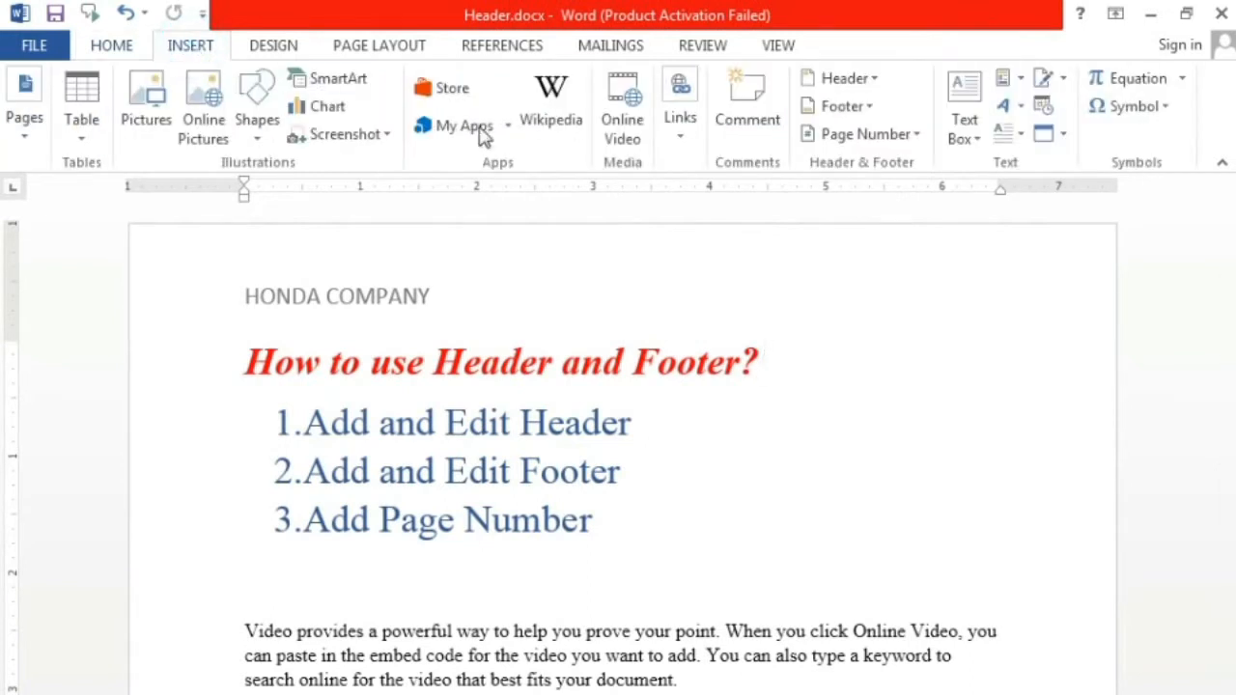
pyautogui.click(874, 80)
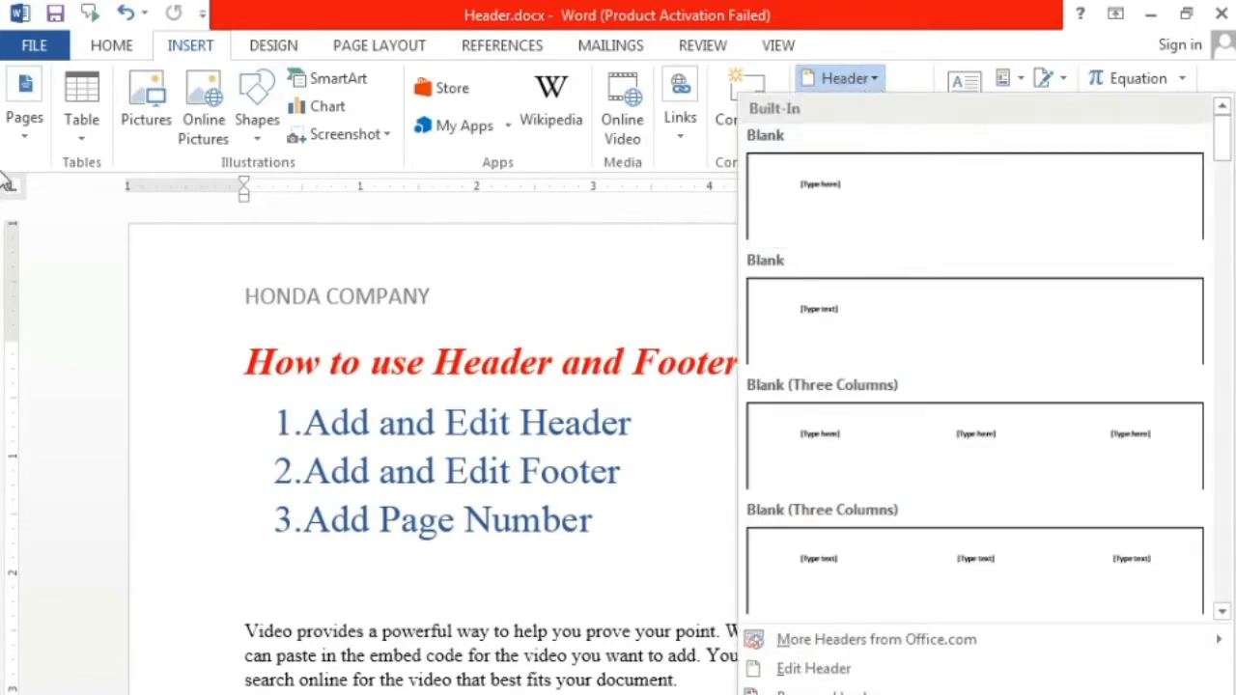
pyautogui.moveTo(1223, 147); pyautogui.dragTo(5, 140)
pyautogui.click(987, 204)
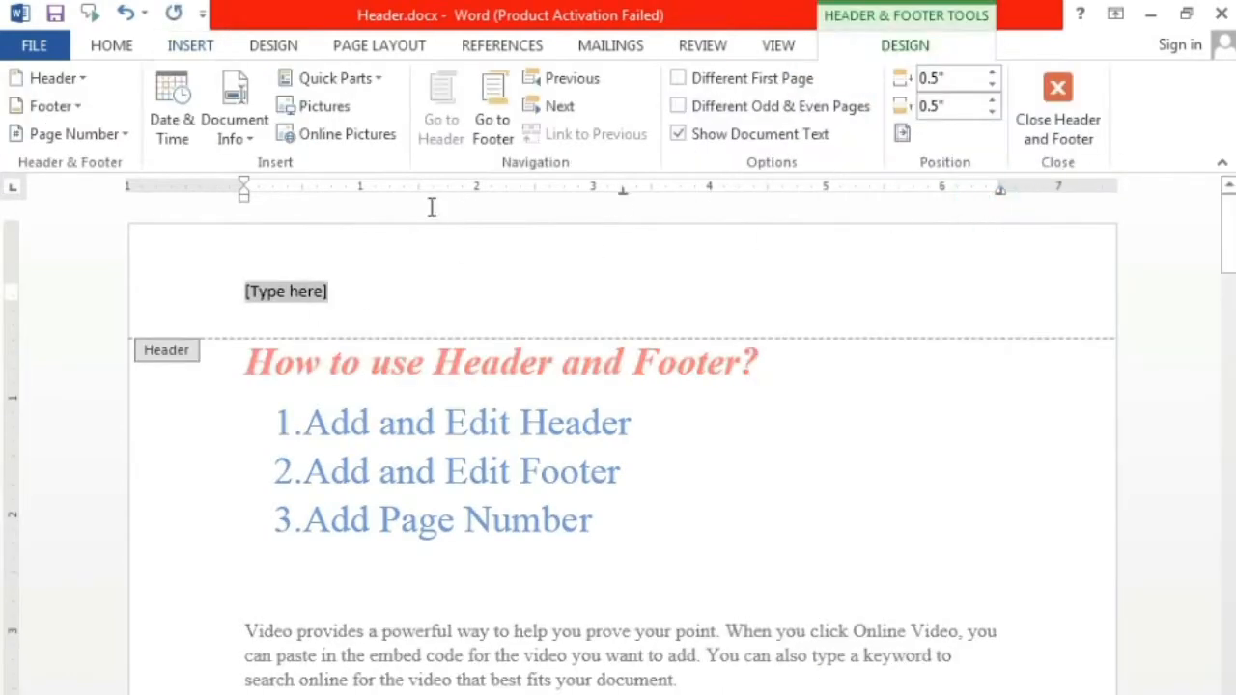
# Step: Change the page header to the built-in design with a blue band and a centered document title
pyautogui.click(82, 78)
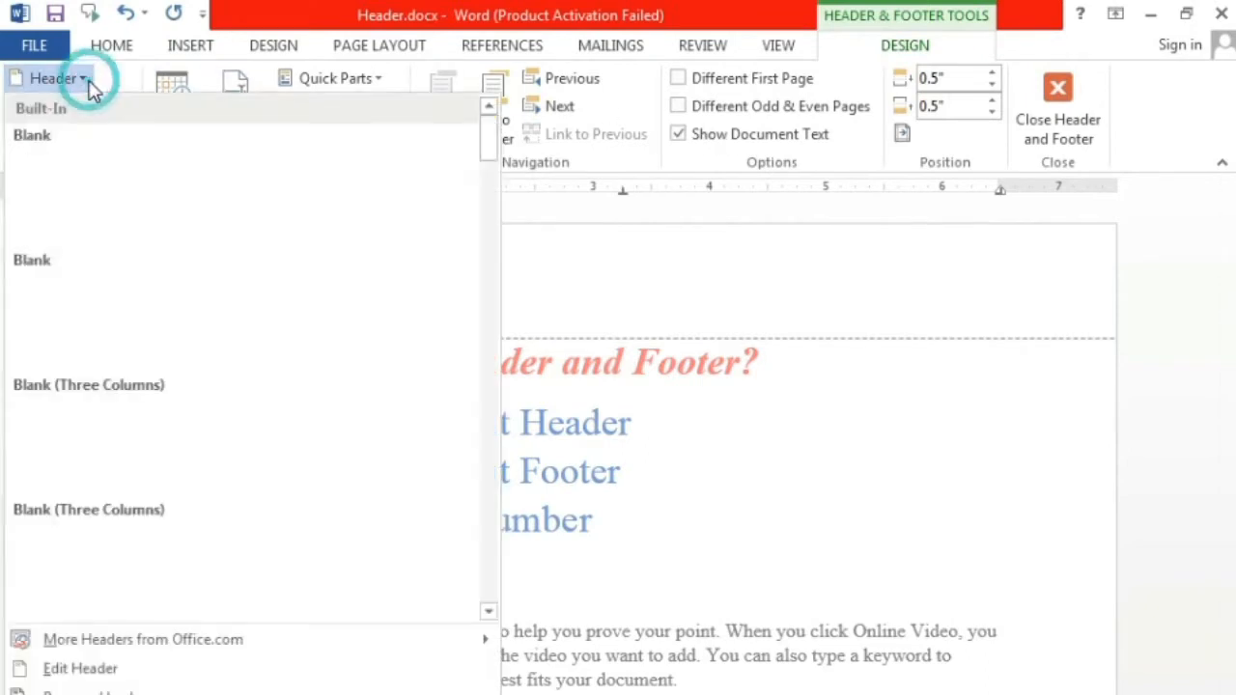
pyautogui.moveTo(496, 157); pyautogui.dragTo(499, 245)
pyautogui.click(404, 296)
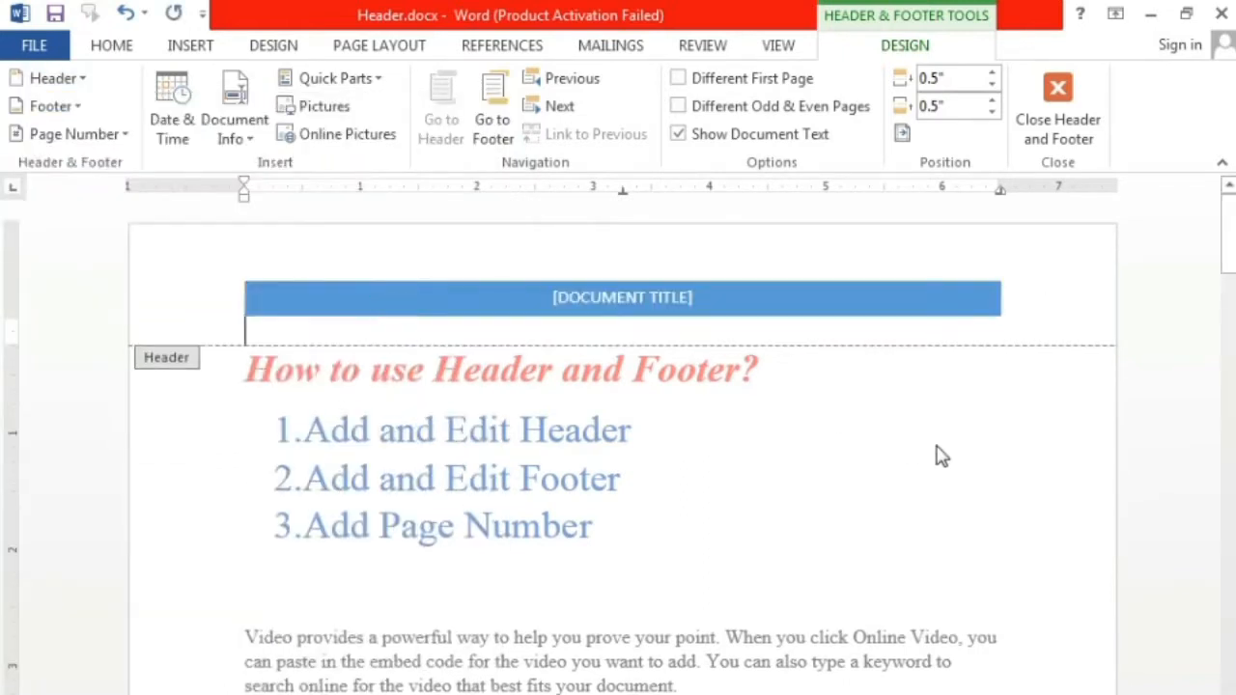
# Step: Set the document title in the blue header band to HONDA COMPANY and return to the document body
pyautogui.click(589, 307)
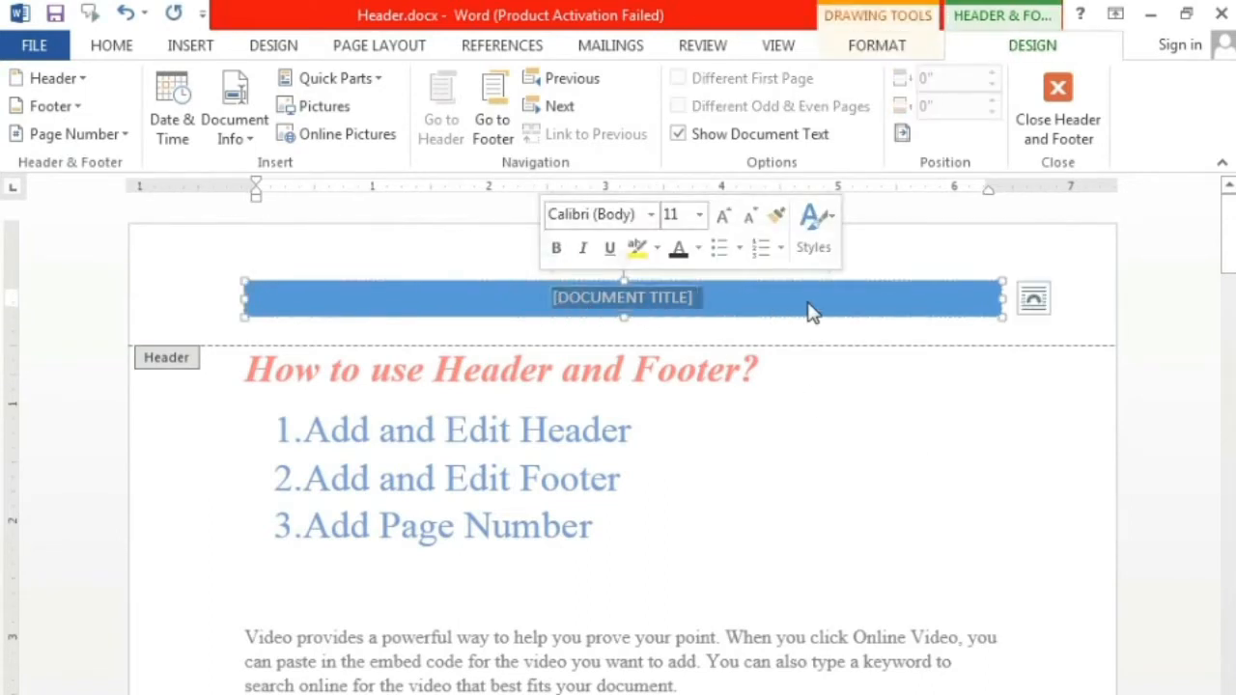
pyautogui.write('HOD')
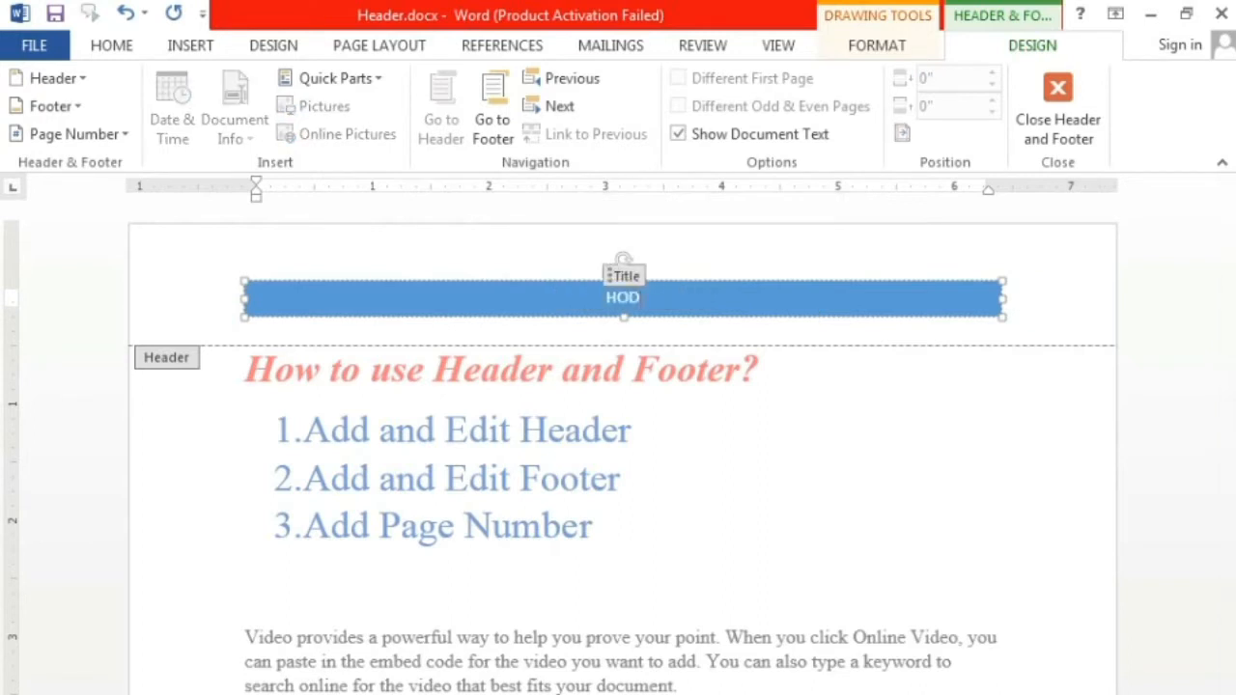
pyautogui.write('DA C')
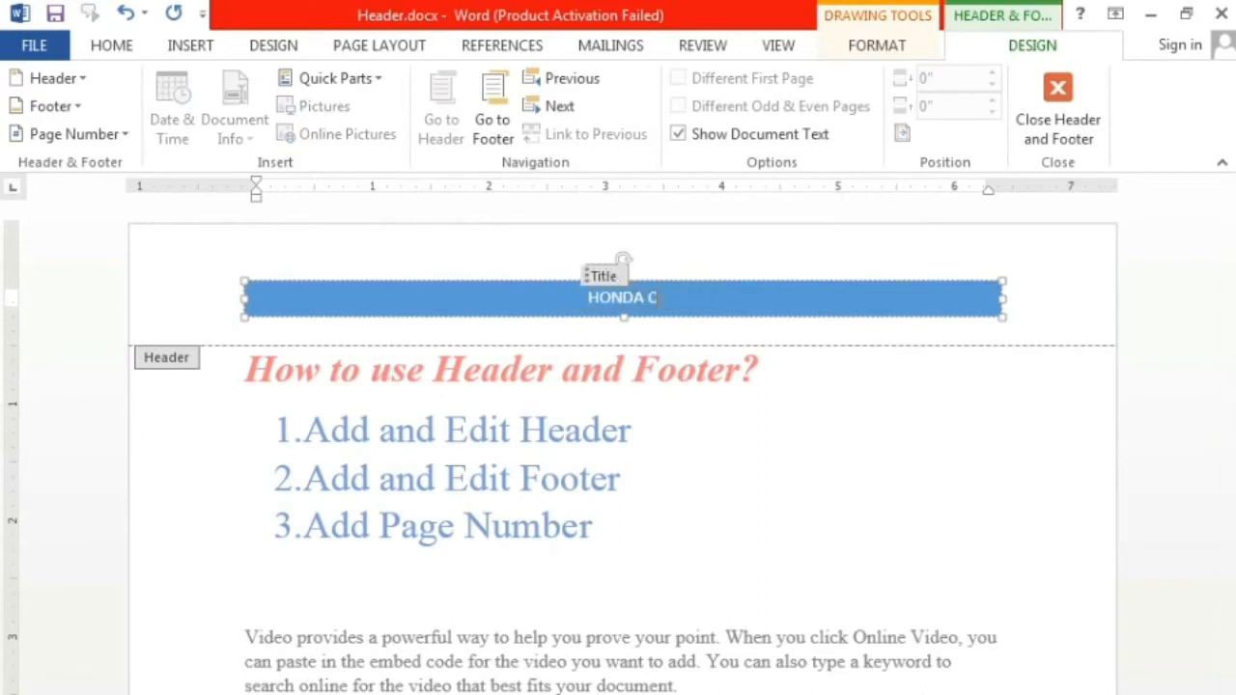
pyautogui.write('OMPANY')
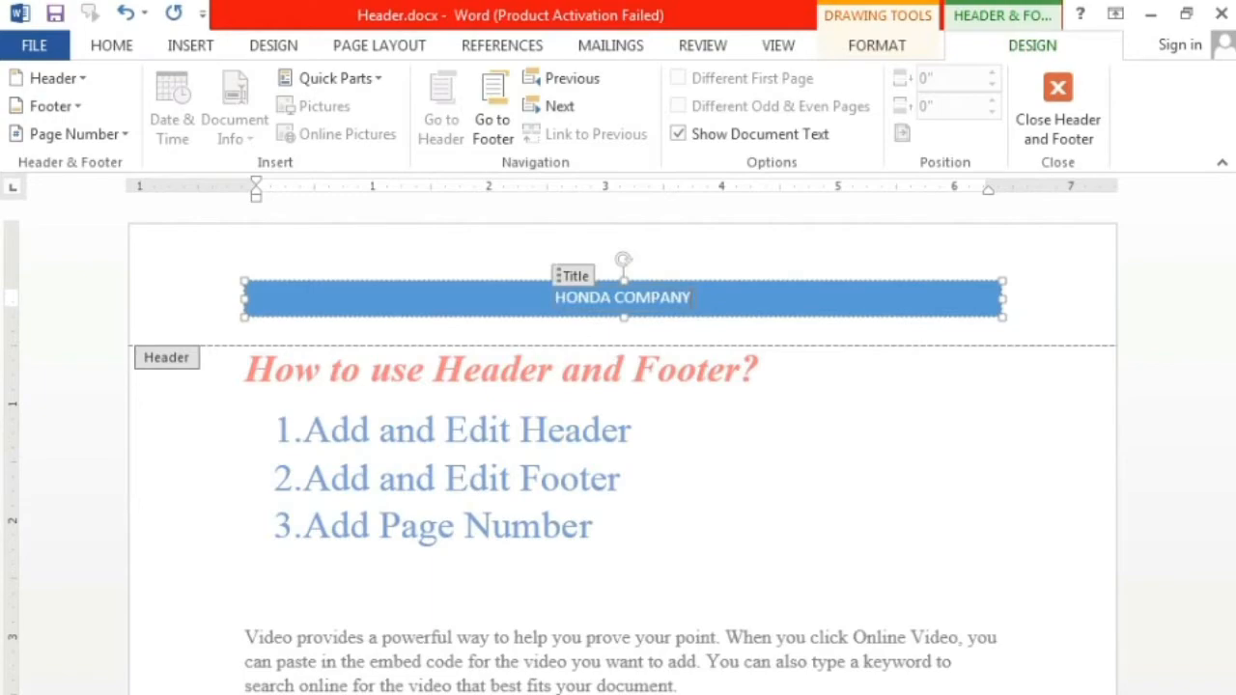
pyautogui.click(1082, 106)
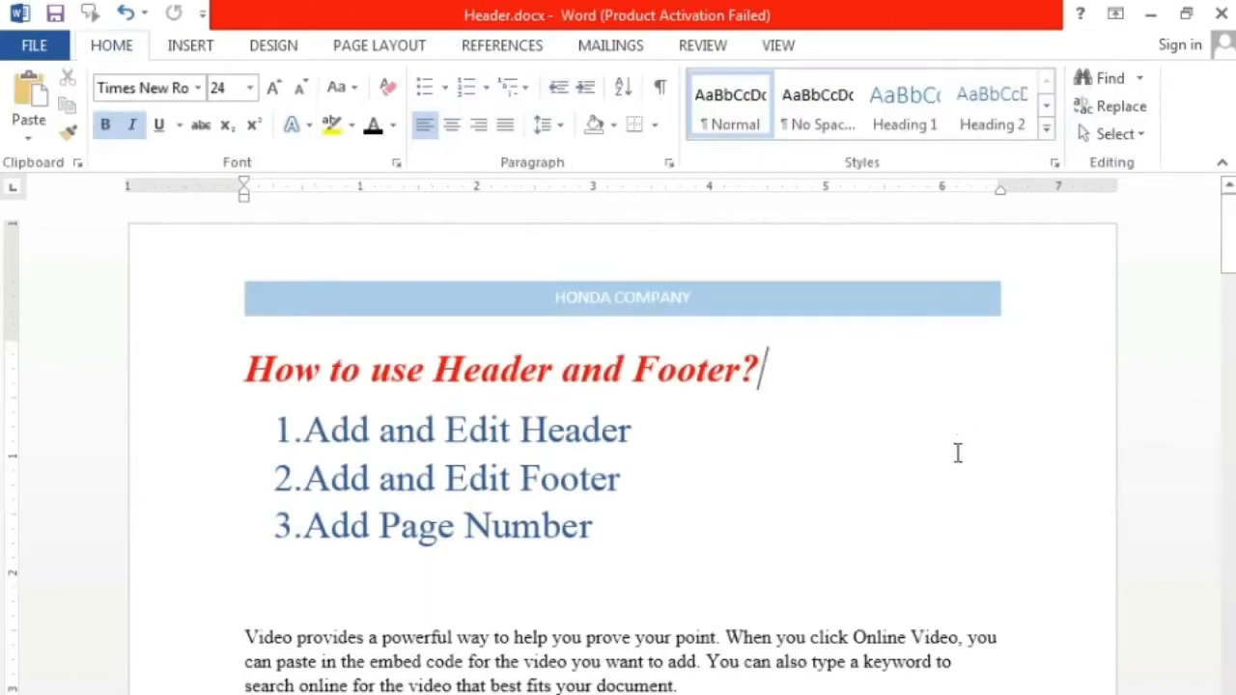
# Step: Replace the blue-band header with the built-in Blank (Three Columns) header that has three "[Type here]" placeholders
pyautogui.scroll(-10, 932, 478)
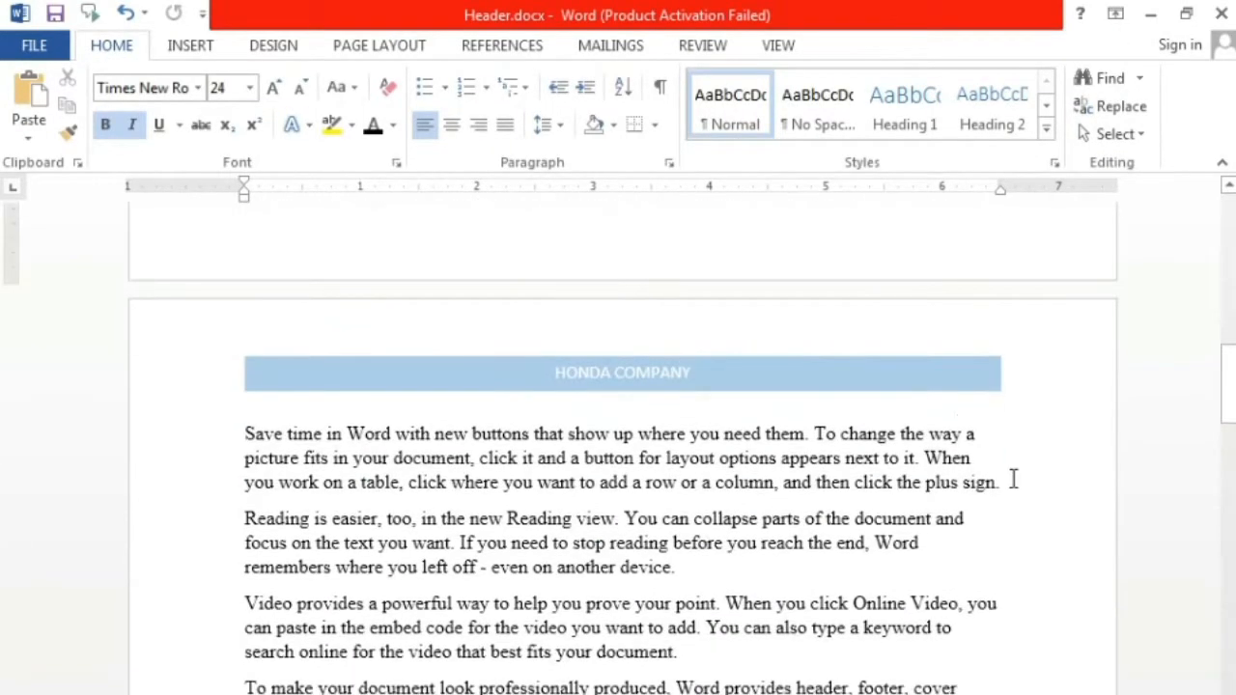
pyautogui.scroll(-12, 1014, 478)
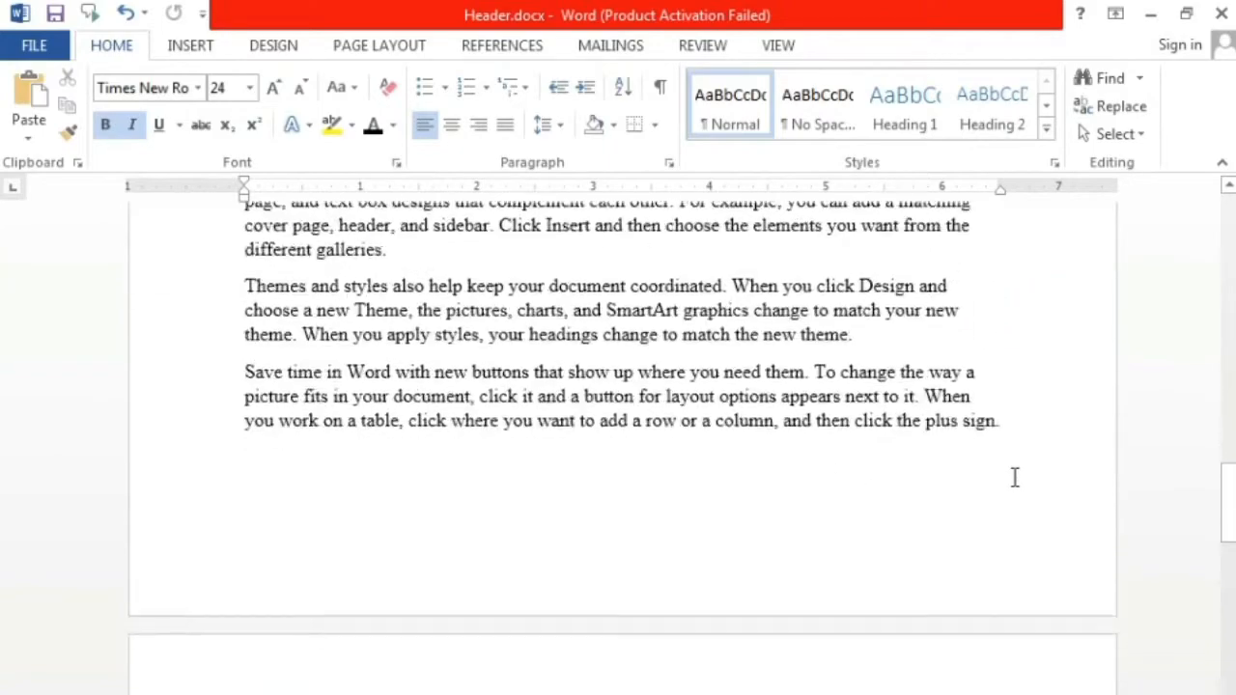
pyautogui.scroll(-1, 1014, 478)
pyautogui.moveTo(1231, 561); pyautogui.dragTo(1232, 207)
pyautogui.doubleClick(775, 297)
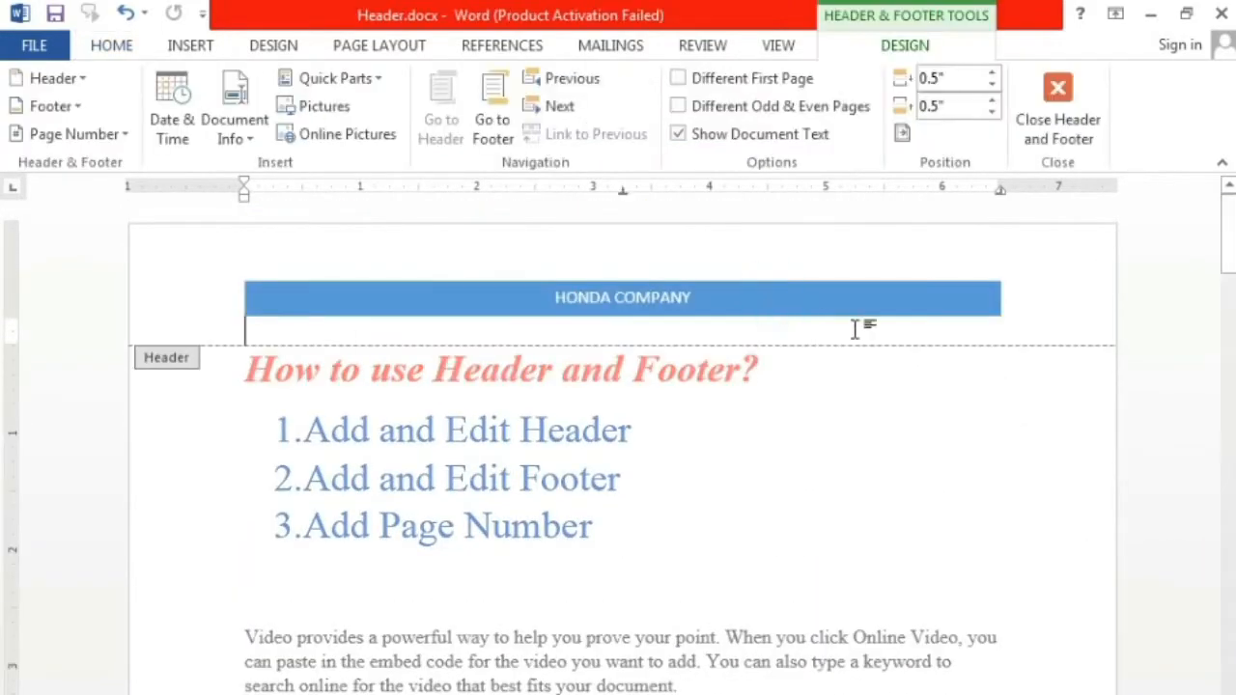
pyautogui.click(76, 81)
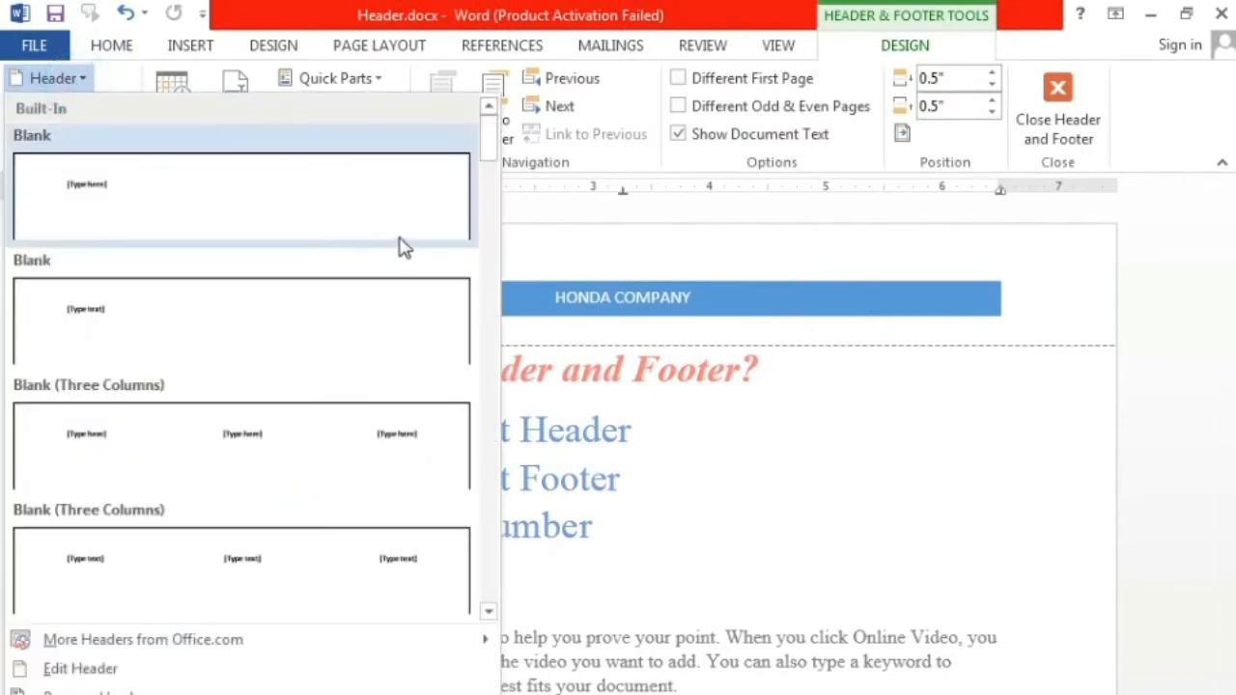
pyautogui.moveTo(492, 142); pyautogui.dragTo(494, 155)
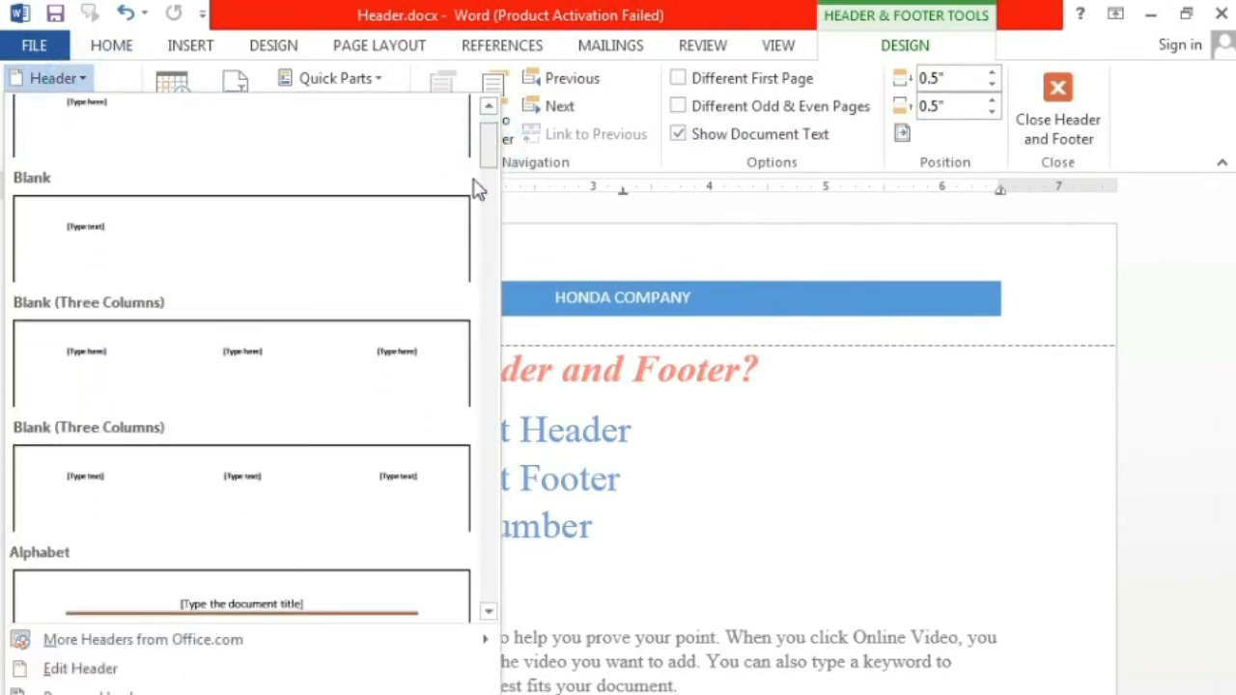
pyautogui.click(359, 360)
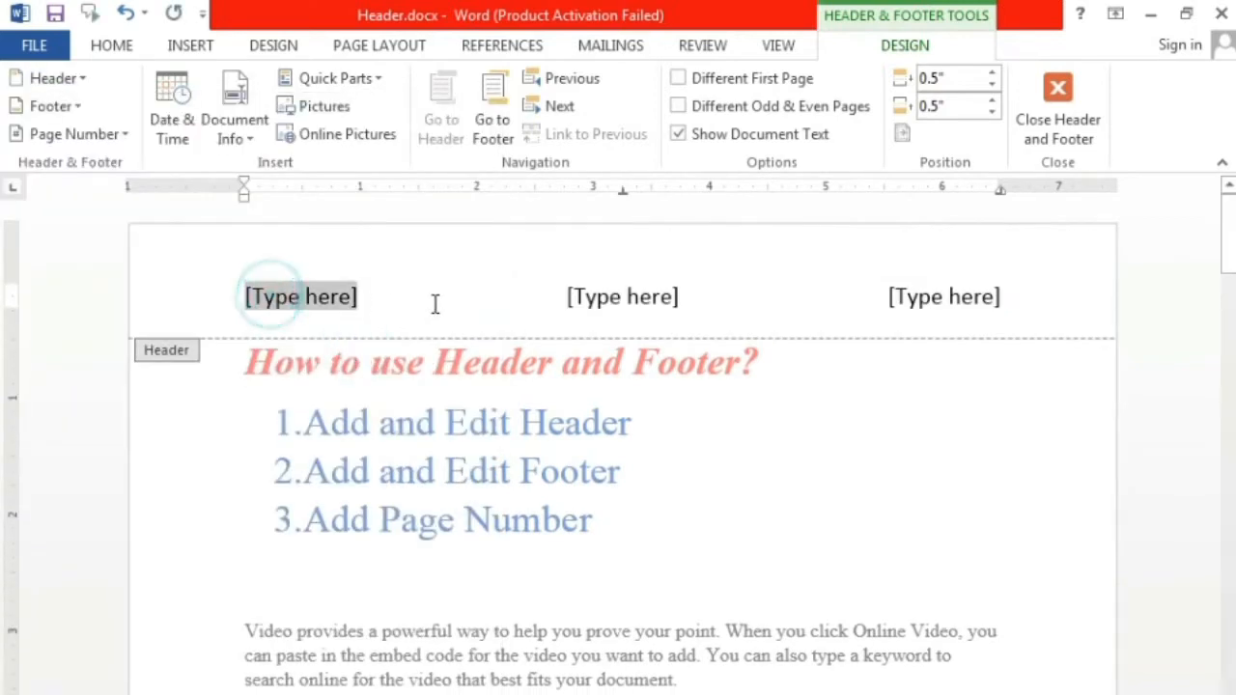
# Step: Select each of the three "[Type here]" header placeholders in turn and return to the document body
pyautogui.click(299, 295)
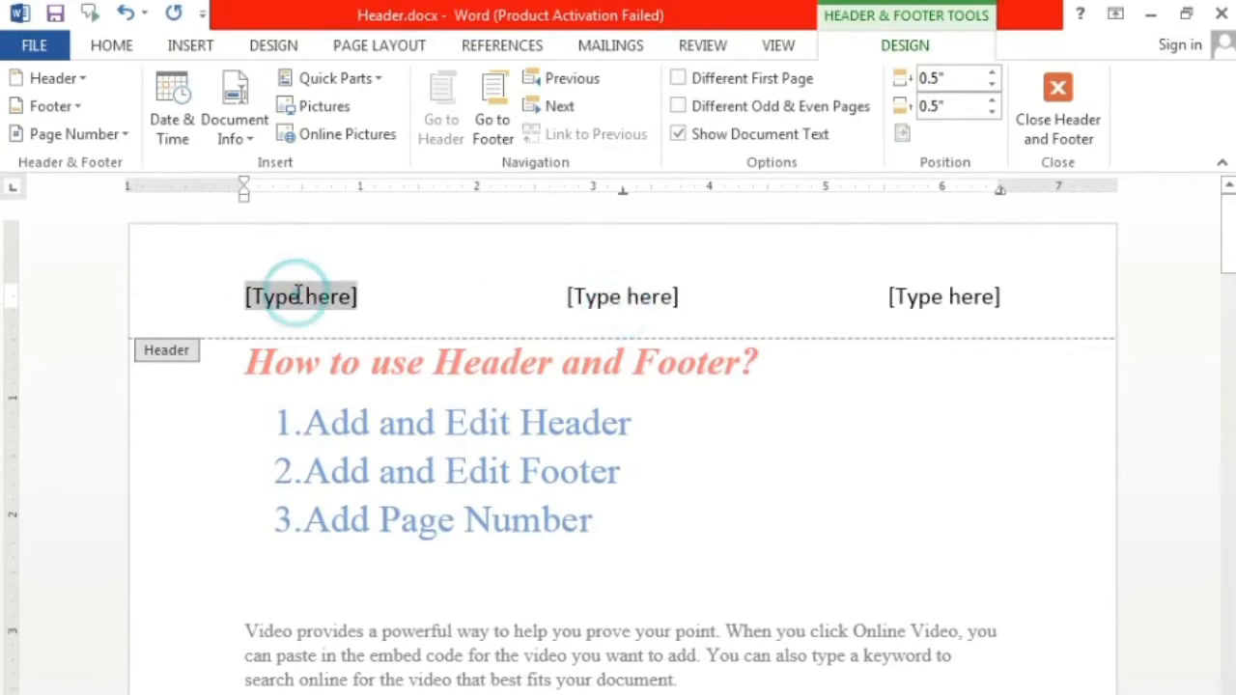
pyautogui.click(576, 299)
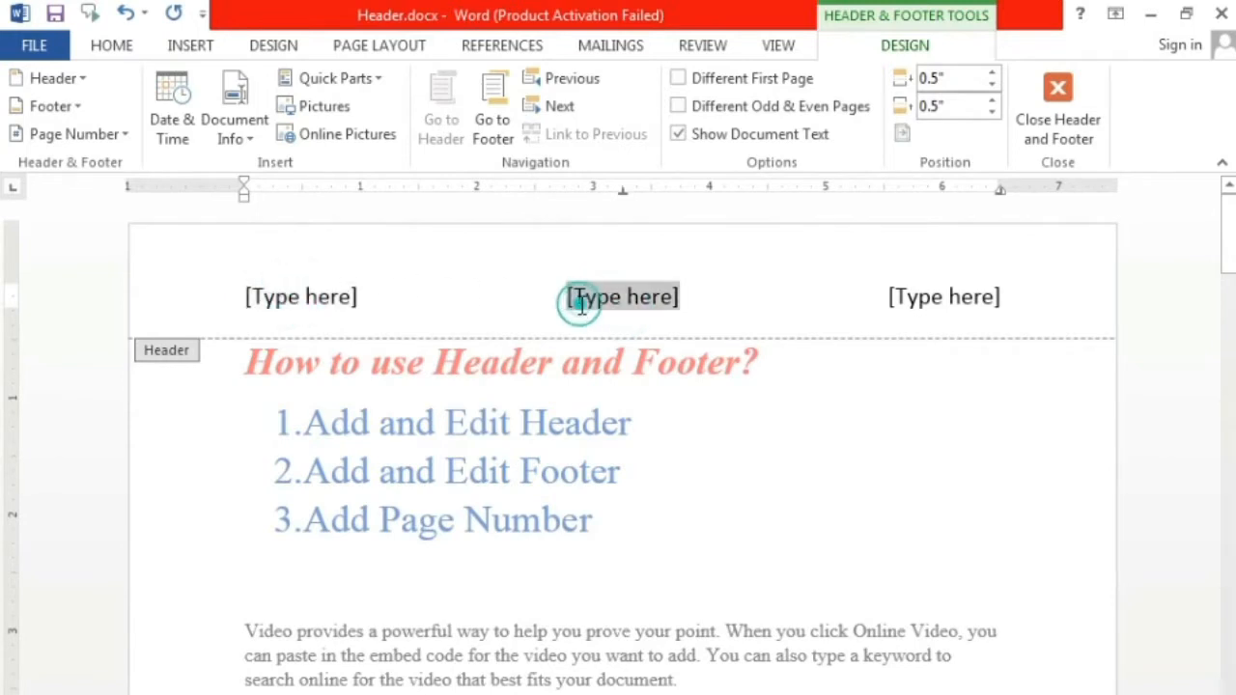
pyautogui.click(920, 295)
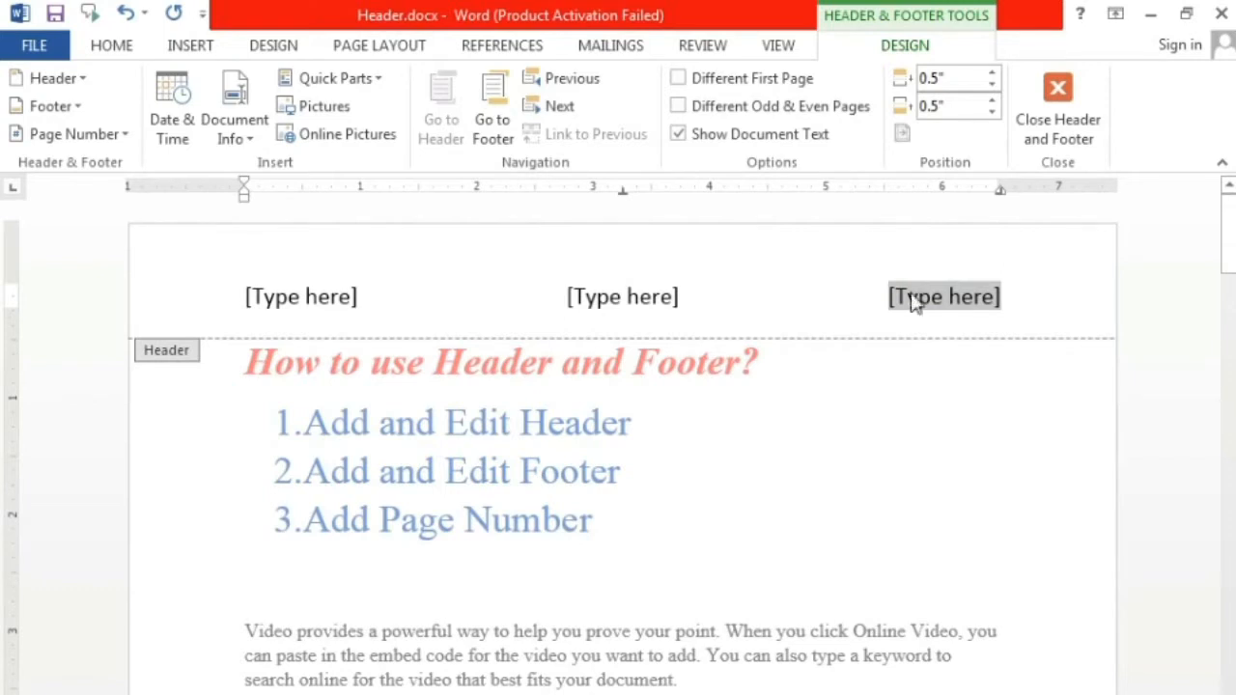
pyautogui.click(1062, 145)
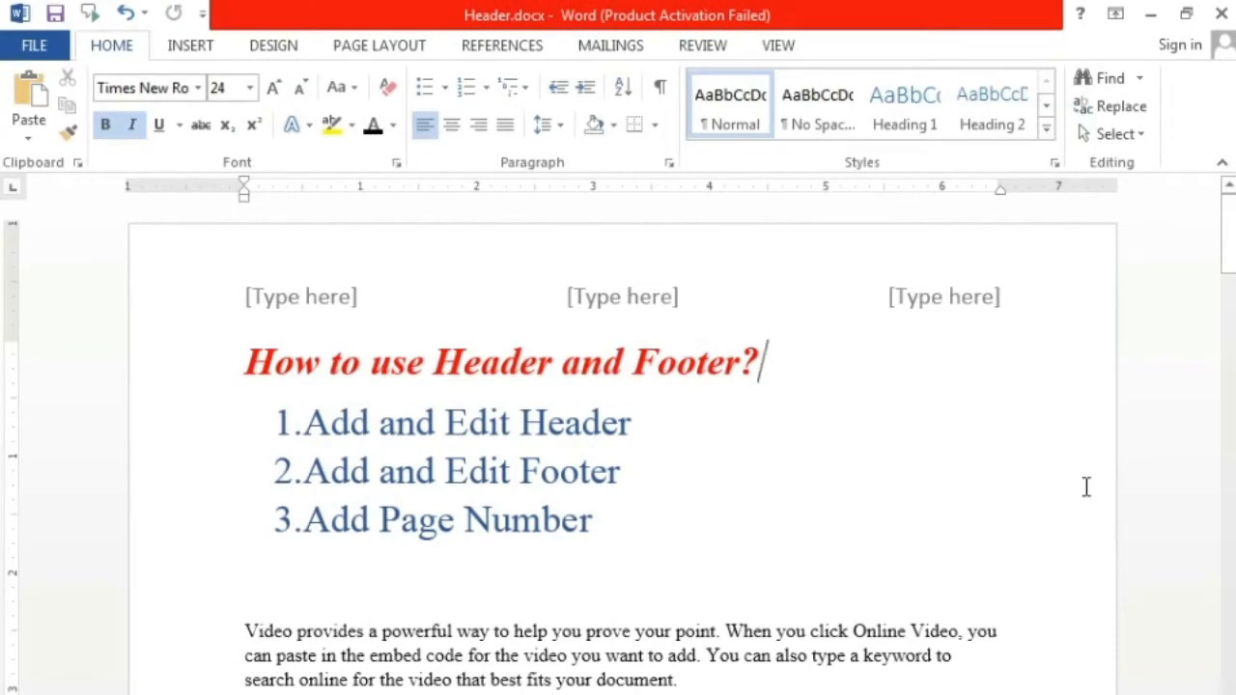
# Step: Reopen the header and delete the whole line with the three "[Type here]" placeholders
pyautogui.doubleClick(938, 290)
pyautogui.click(1060, 304)
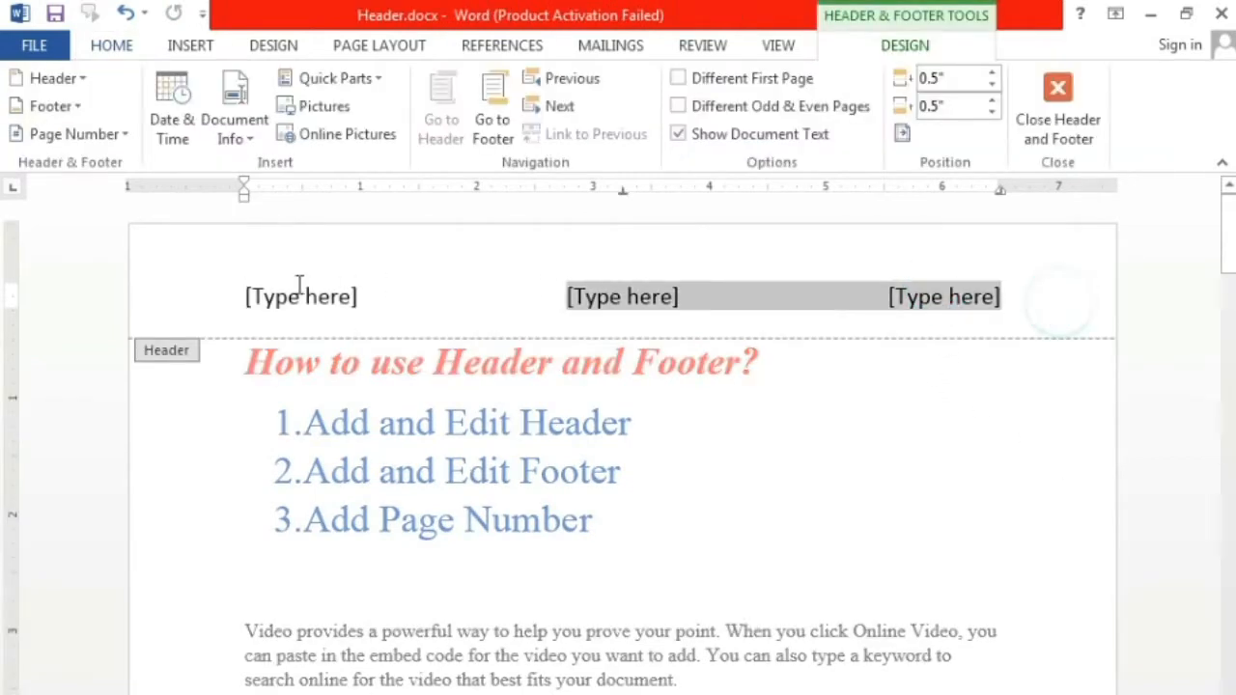
pyautogui.click(131, 296)
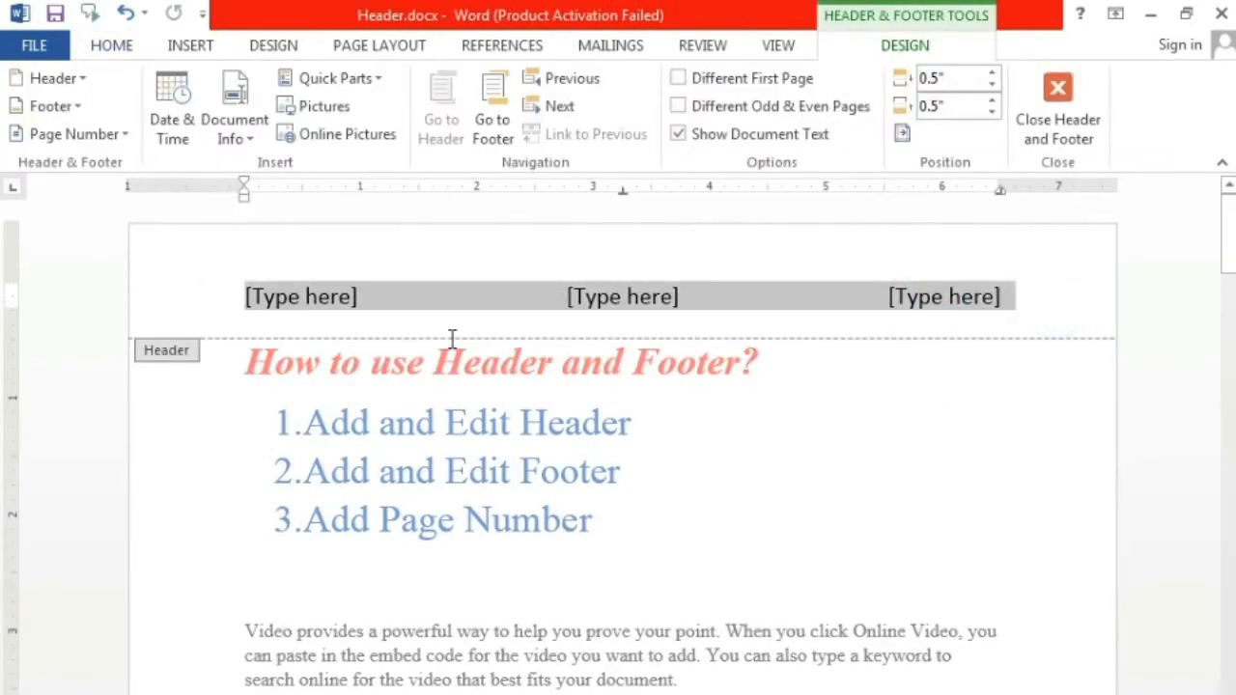
pyautogui.press('Delete')
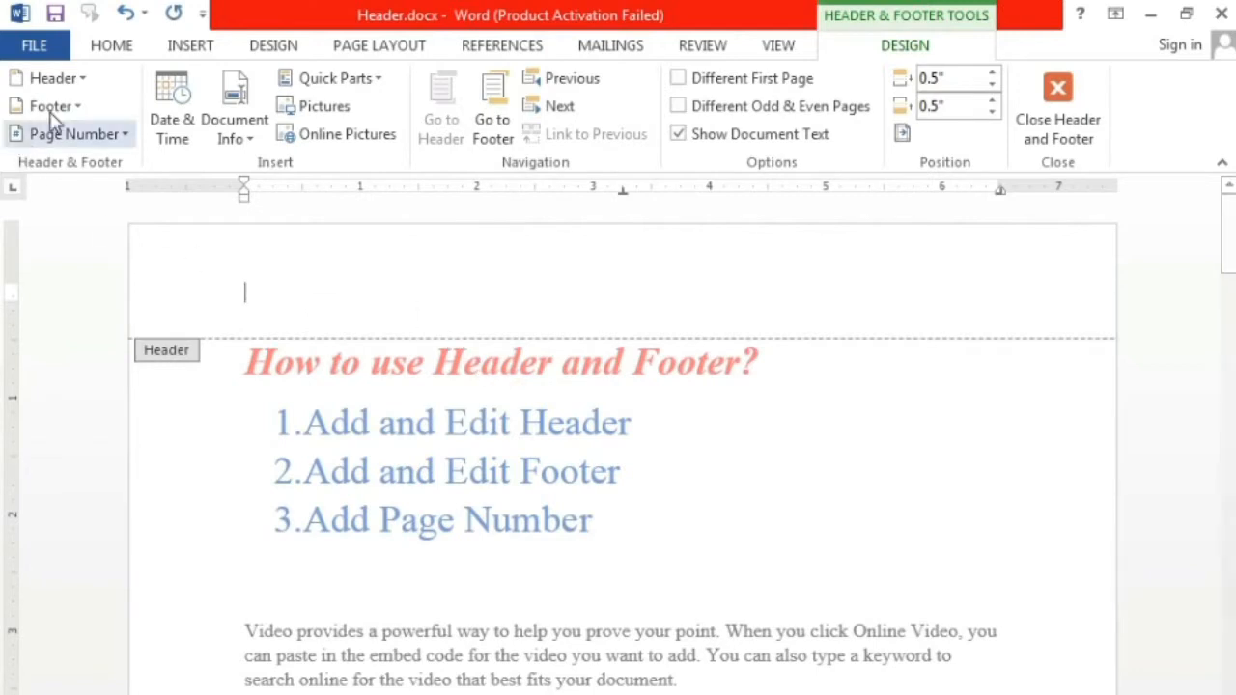
# Step: Insert the built-in Tiles header with an orange document title block and a green year block
pyautogui.click(76, 81)
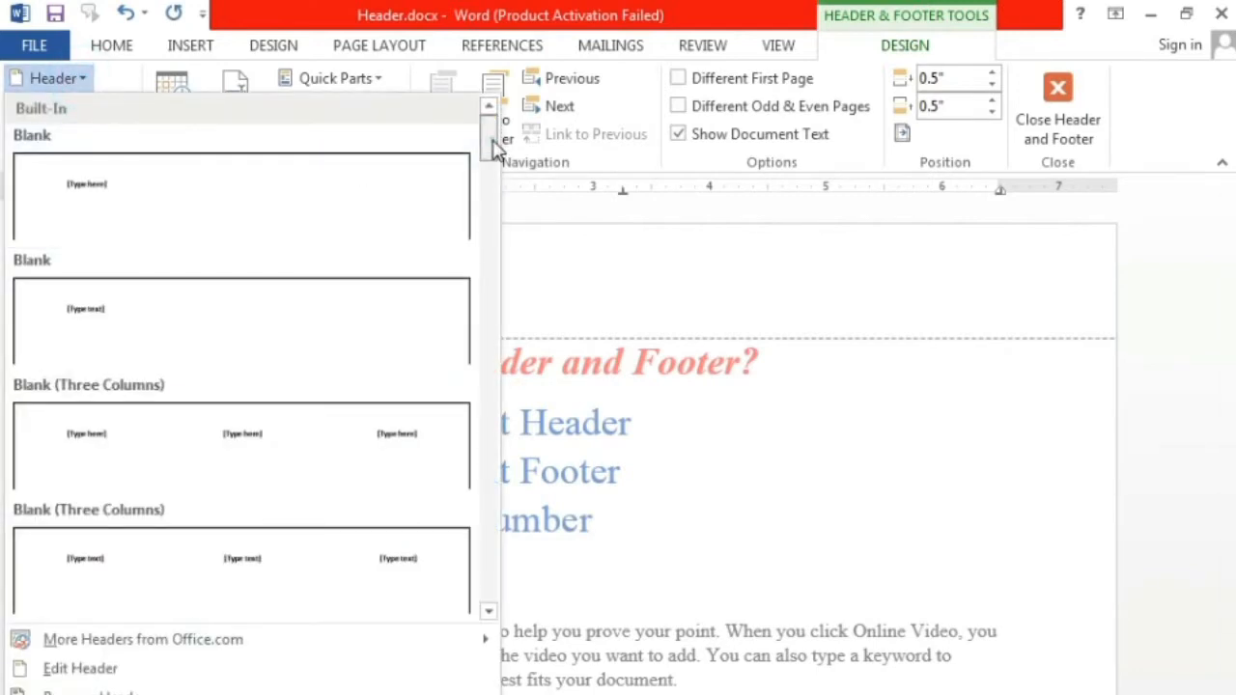
pyautogui.moveTo(496, 161); pyautogui.dragTo(492, 473)
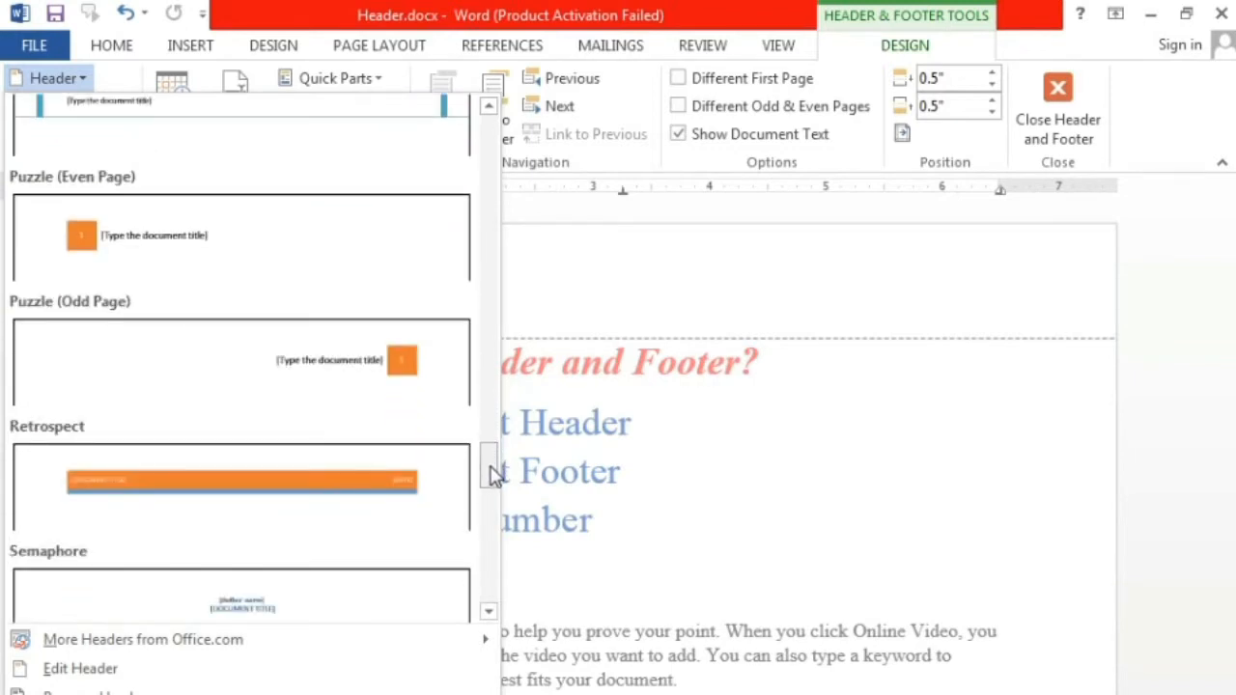
pyautogui.moveTo(488, 478); pyautogui.dragTo(507, 572)
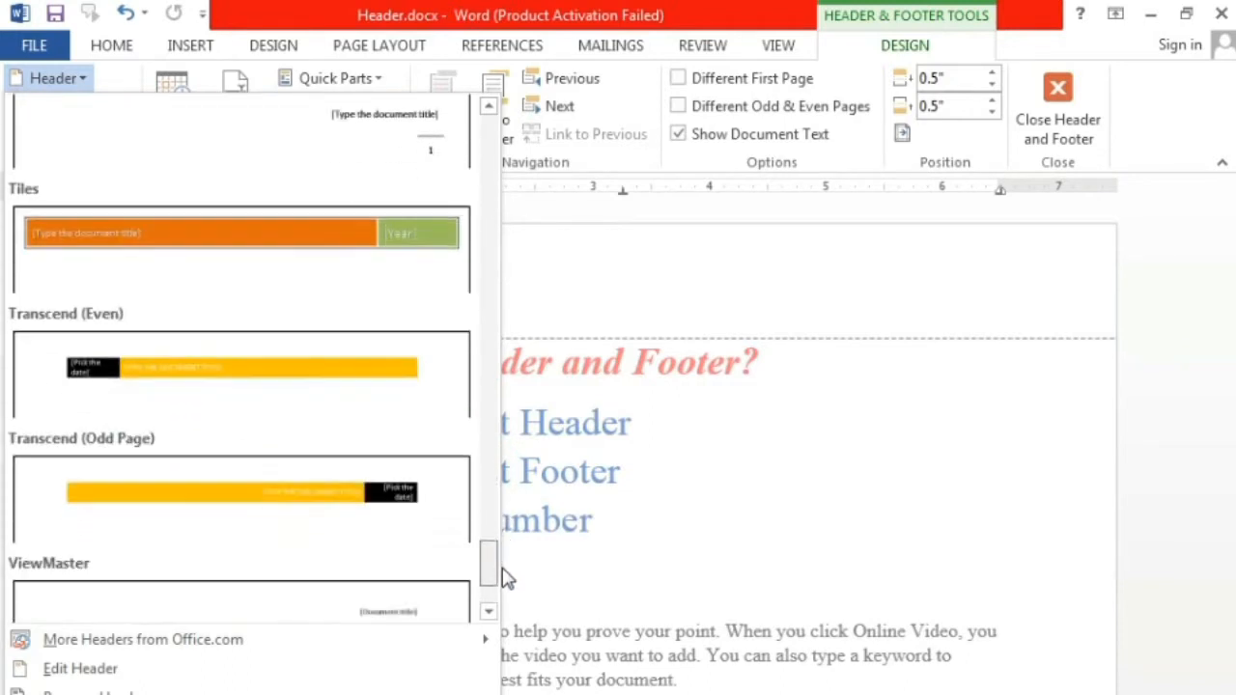
pyautogui.click(297, 279)
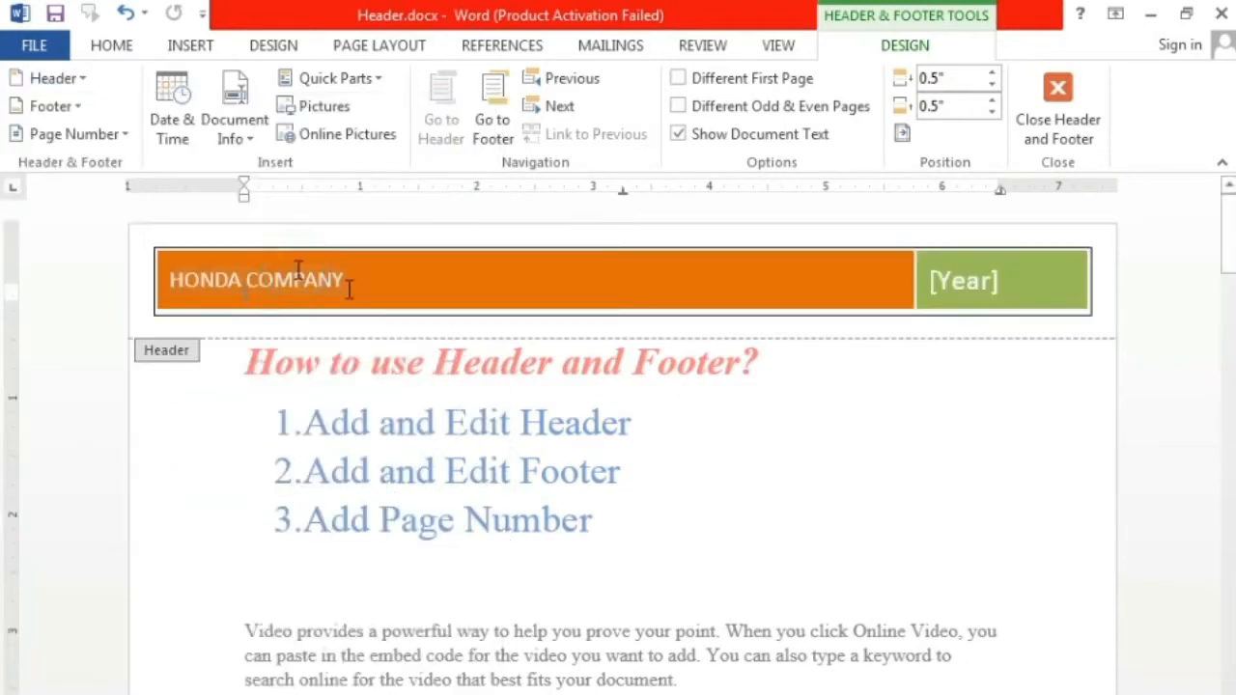
# Step: Set the year in the Tiles header to 2019, return to the document body and check the header on the following pages
pyautogui.click(326, 280)
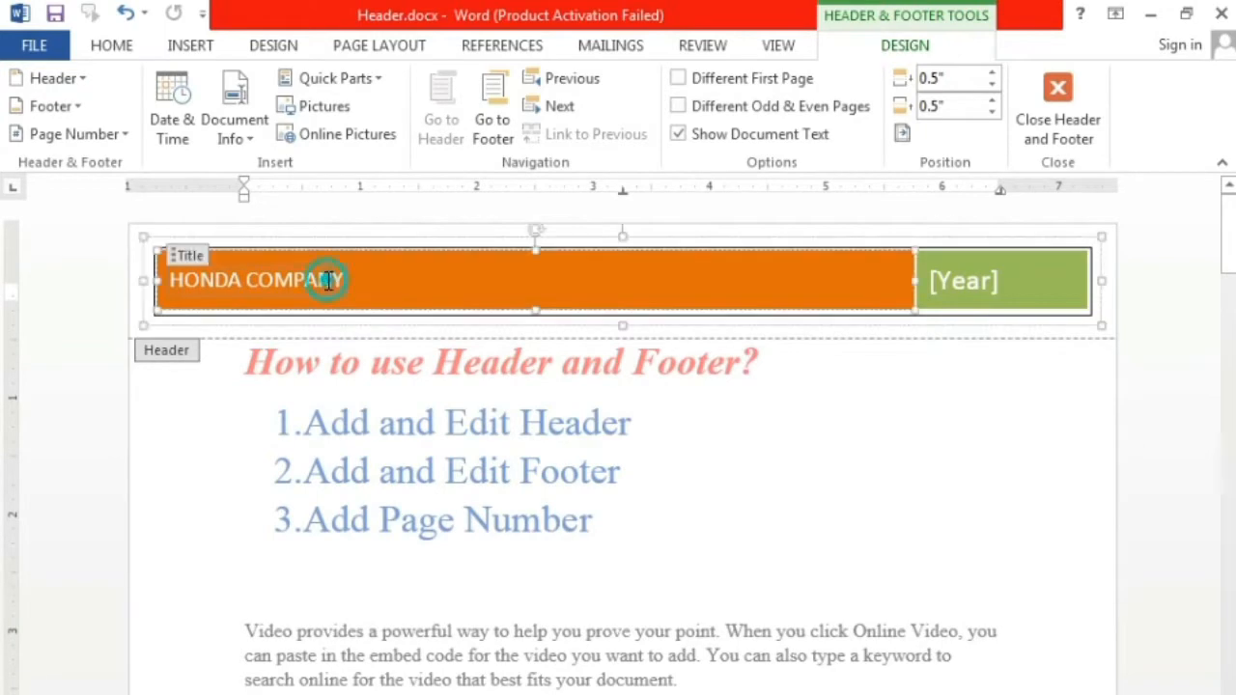
pyautogui.click(979, 275)
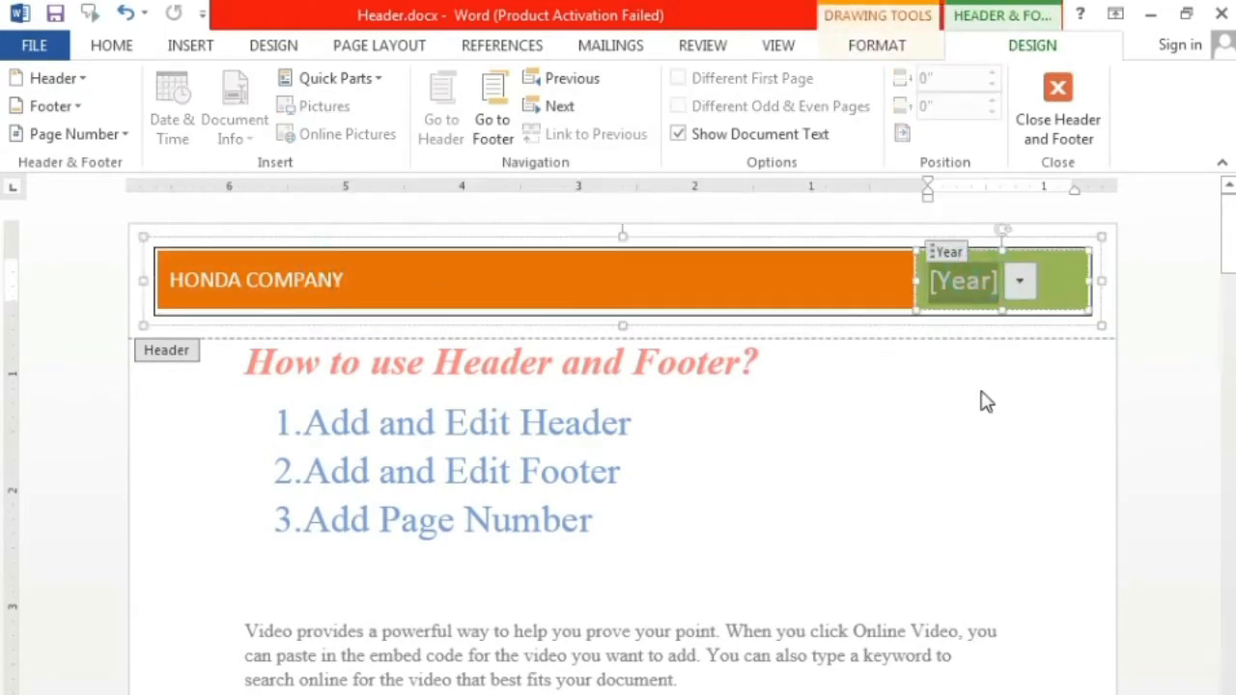
pyautogui.write('2019')
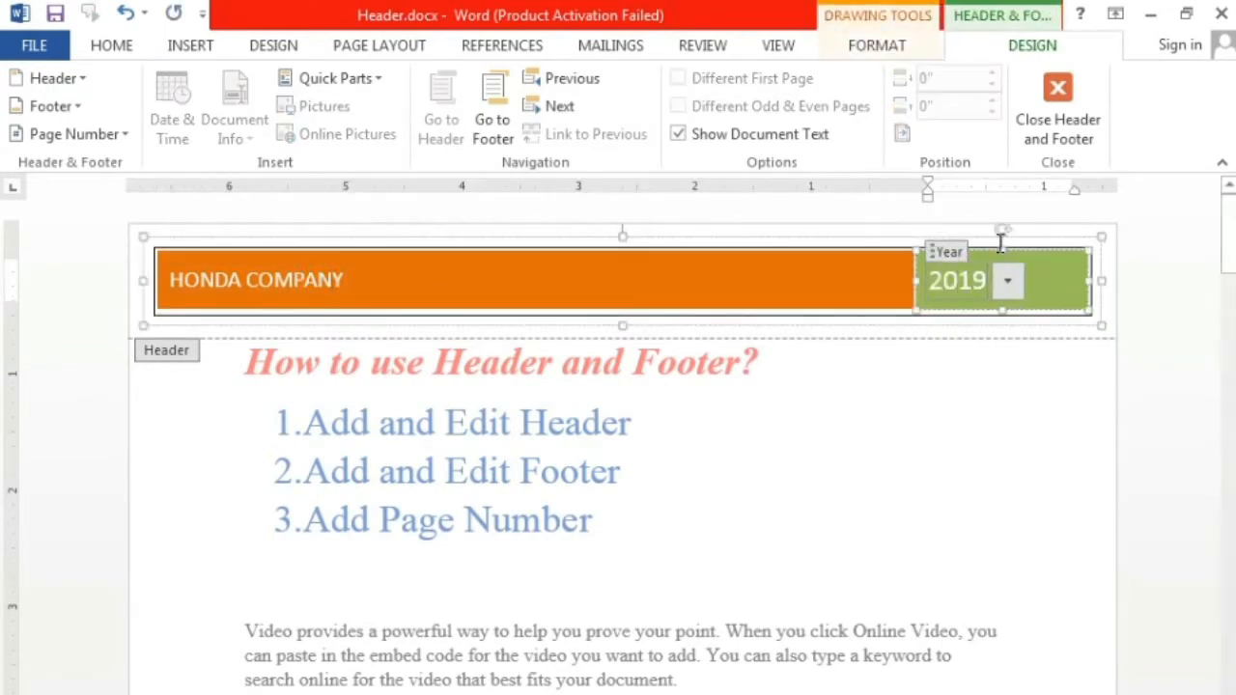
pyautogui.click(1057, 120)
pyautogui.scroll(-10, 965, 434)
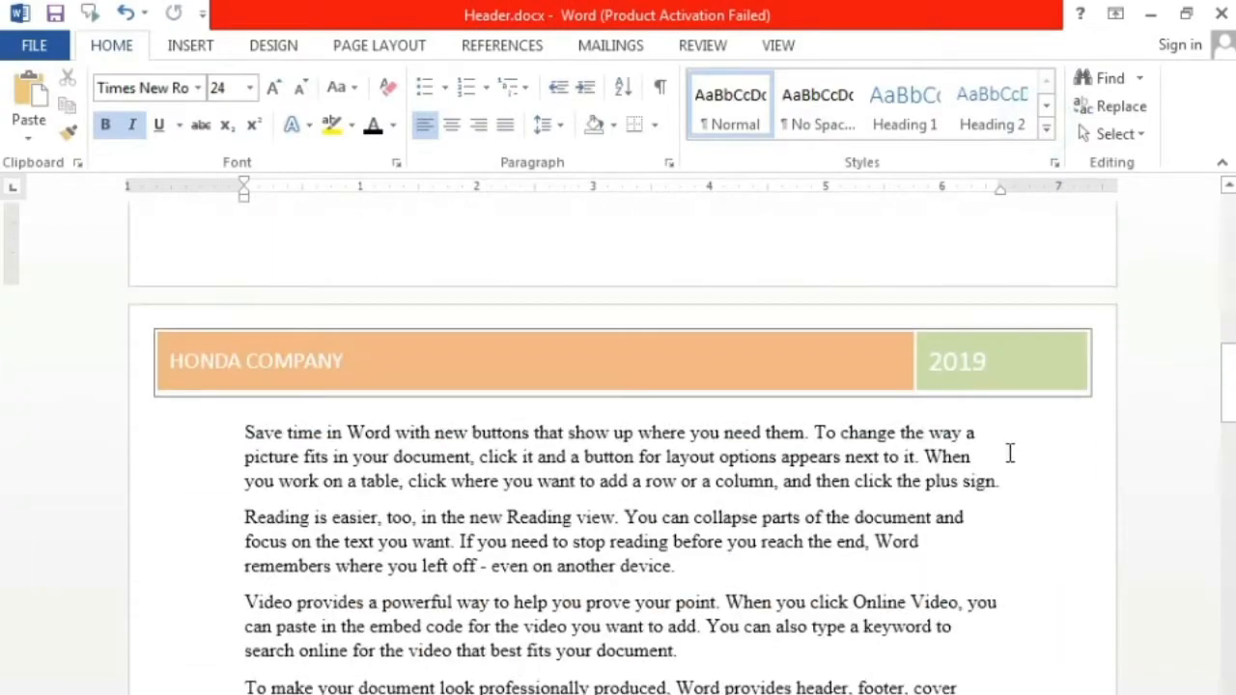
pyautogui.scroll(-15, 1011, 452)
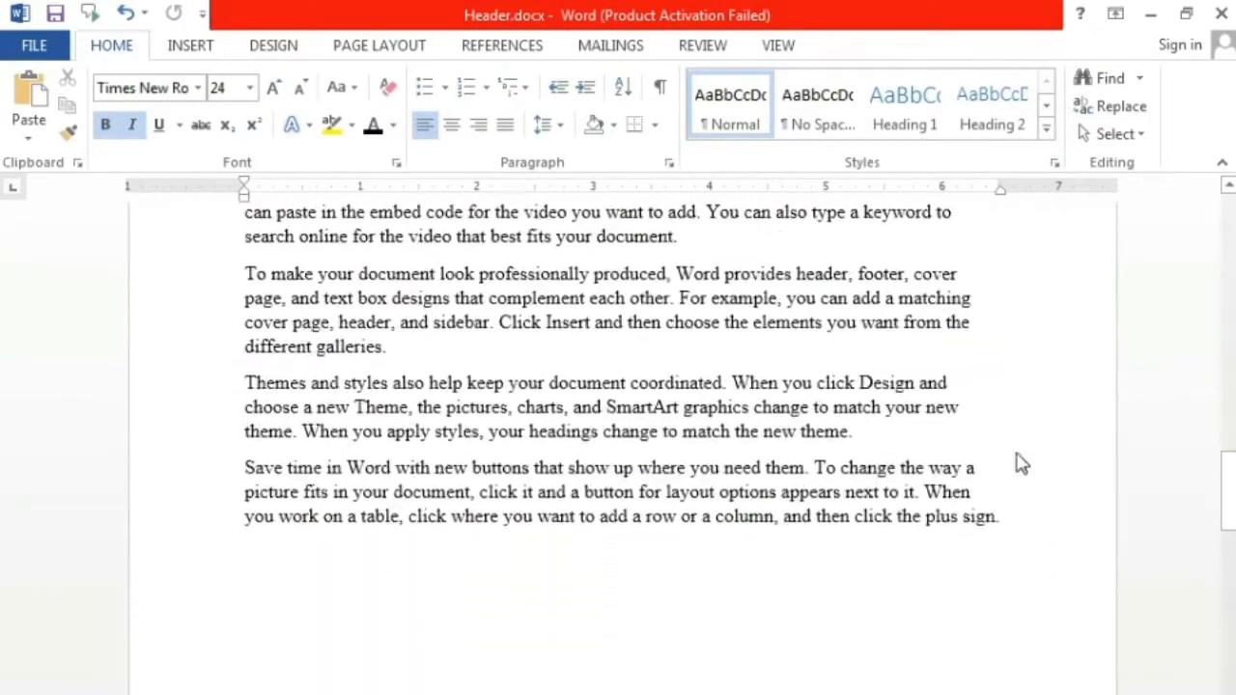
pyautogui.scroll(15, 3, 539)
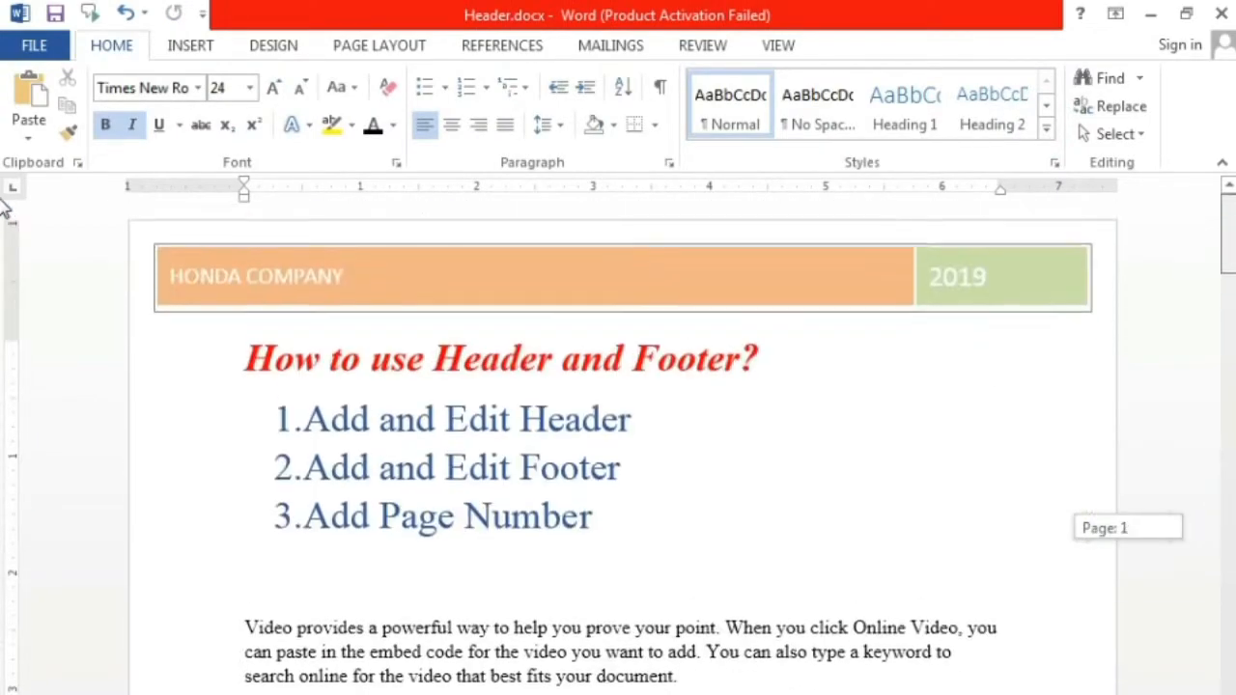
# Step: Delete the green year block and the rest of the Tiles header, and return to the document body
pyautogui.doubleClick(1000, 255)
pyautogui.click(1023, 290)
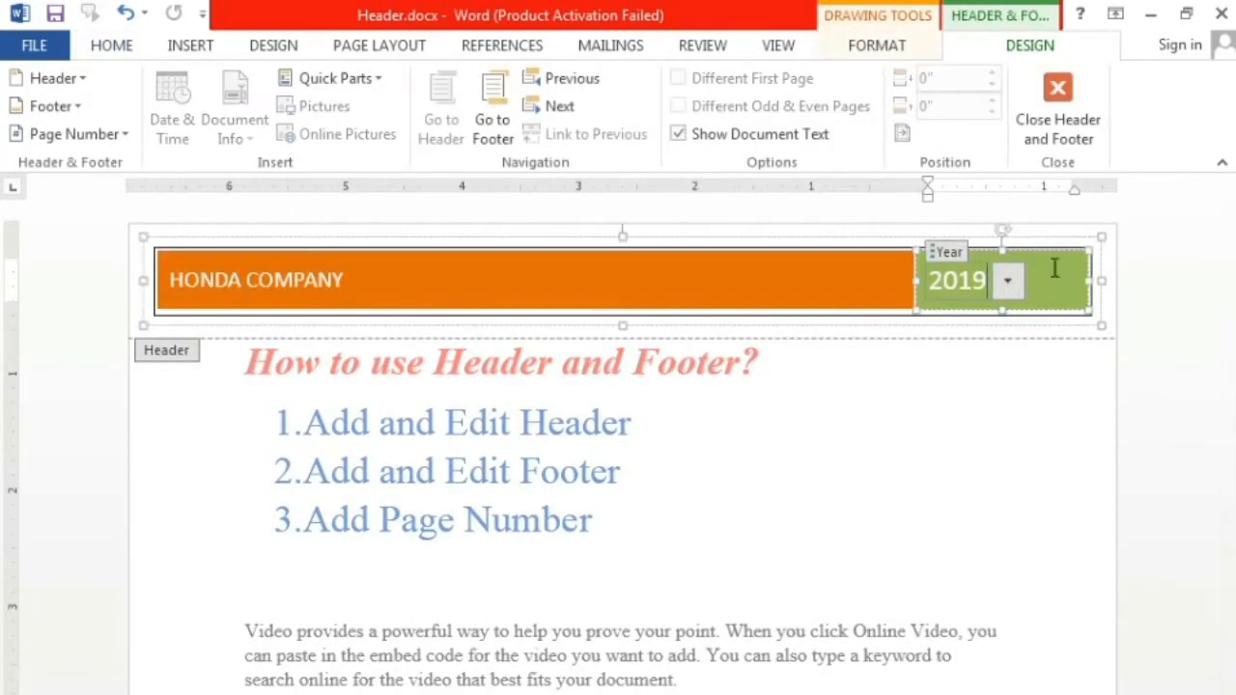
pyautogui.click(1062, 257)
pyautogui.press('Delete')
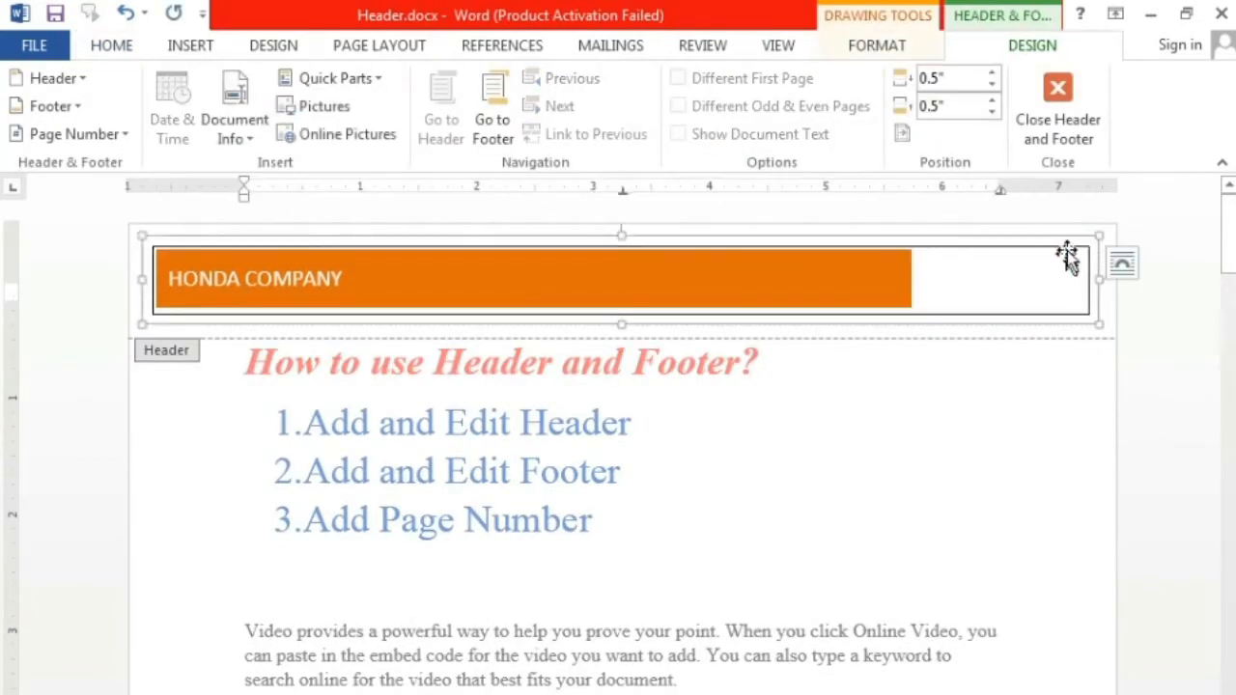
pyautogui.press('Delete')
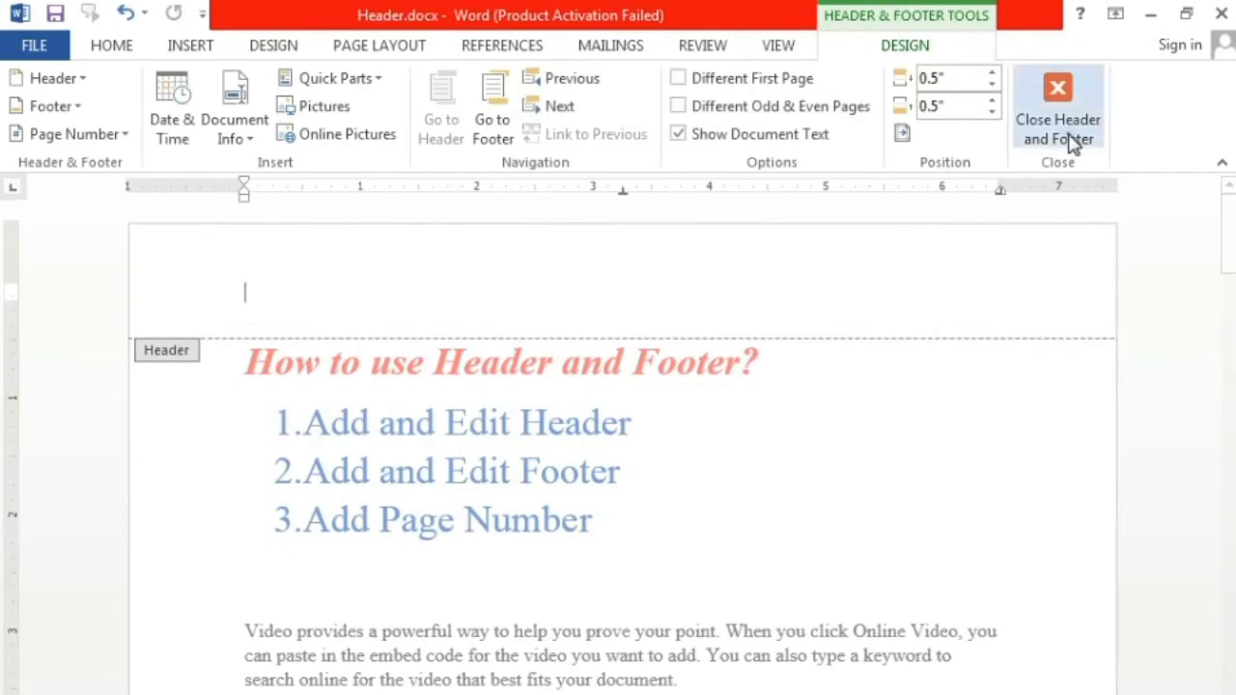
pyautogui.click(1066, 131)
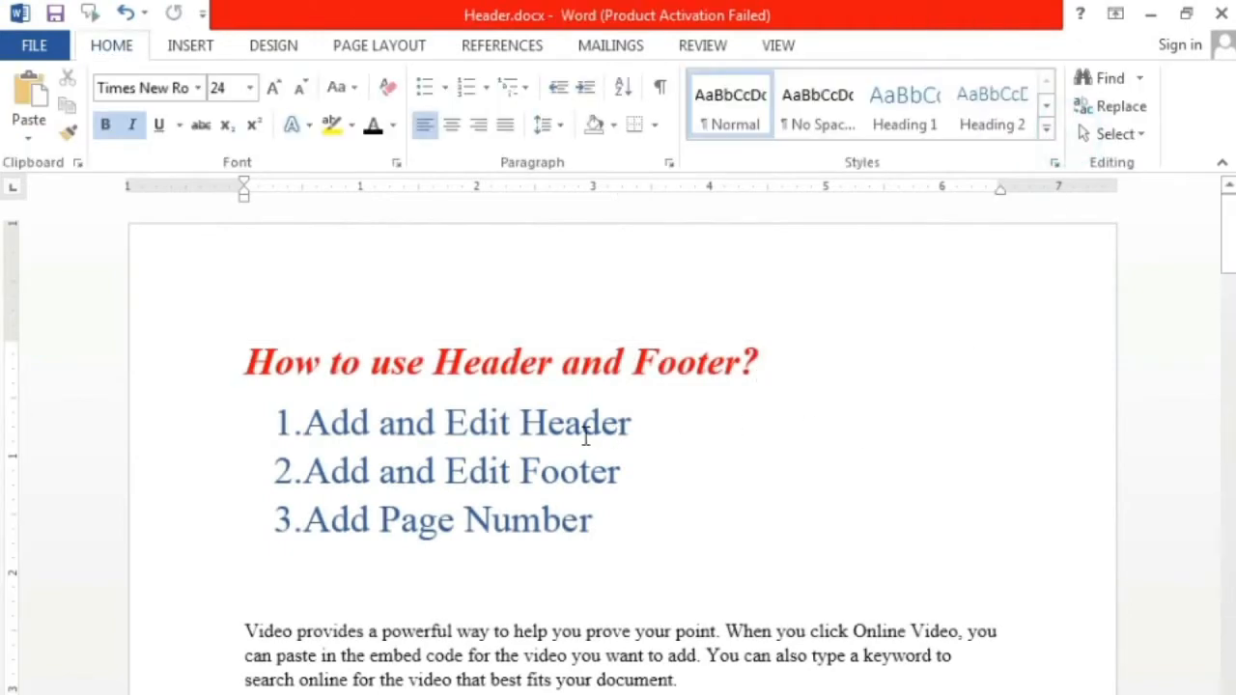
# Step: Open the footer at the end of the first page, enter YAMAHA CO. as its text and return to the document body
pyautogui.scroll(-15, 652, 480)
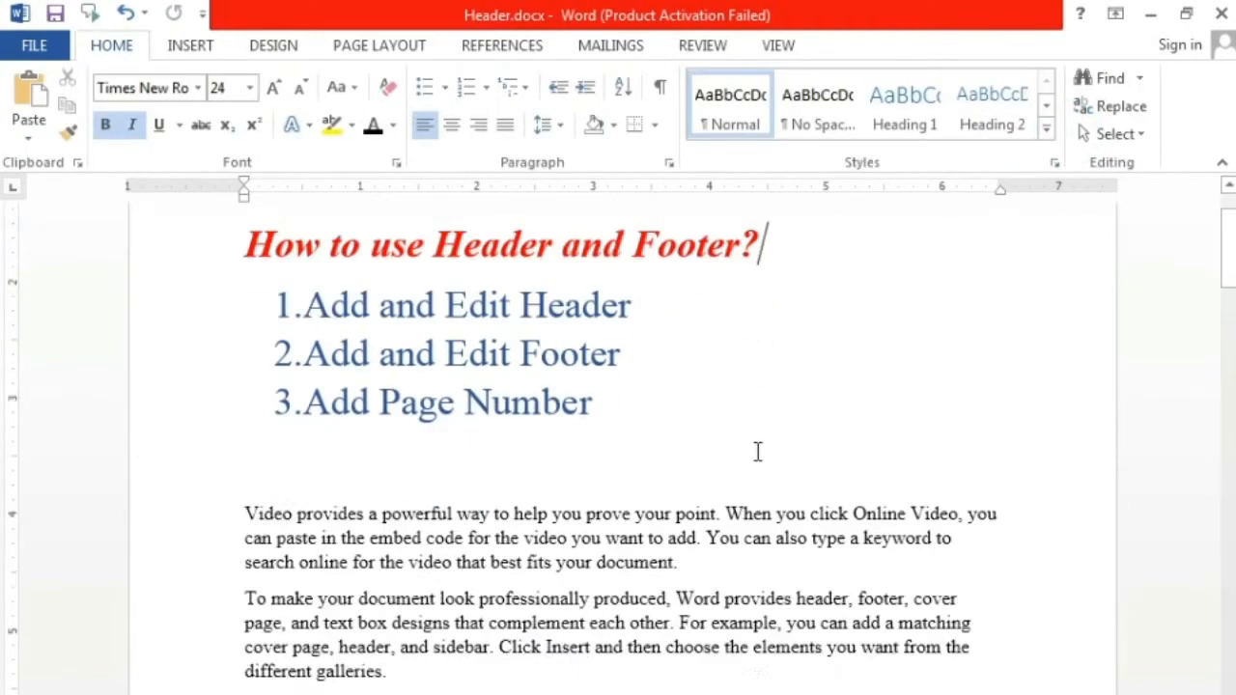
pyautogui.click(617, 530)
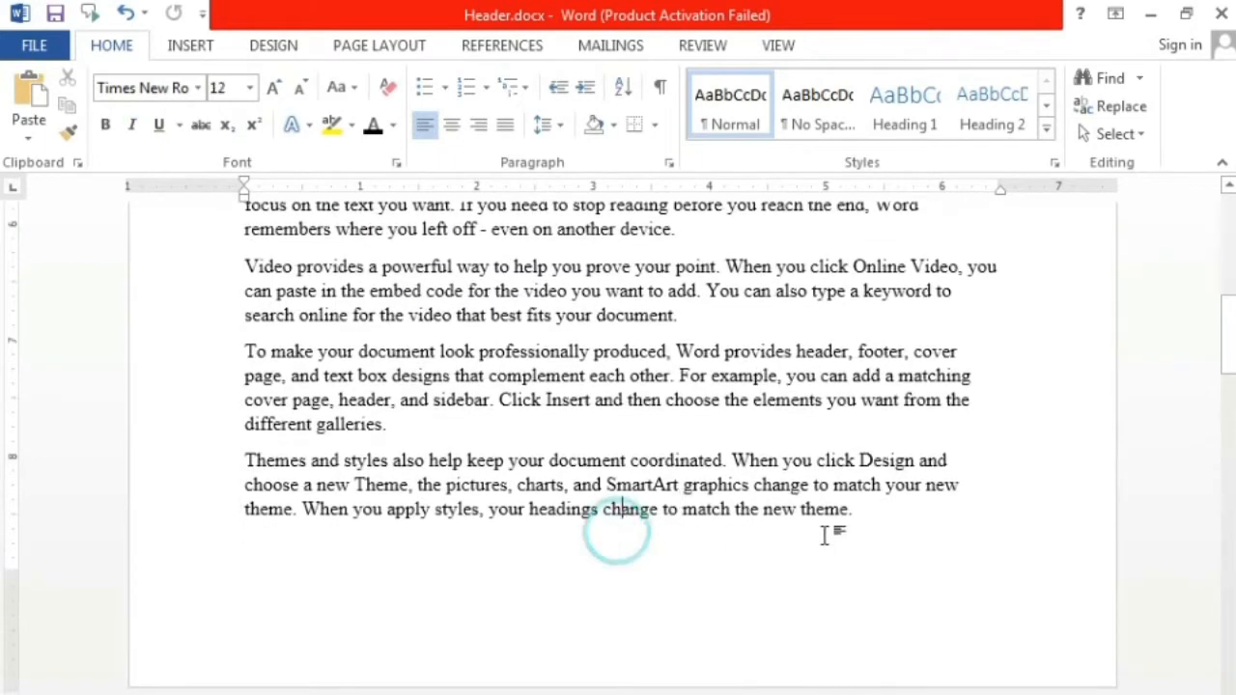
pyautogui.click(845, 519)
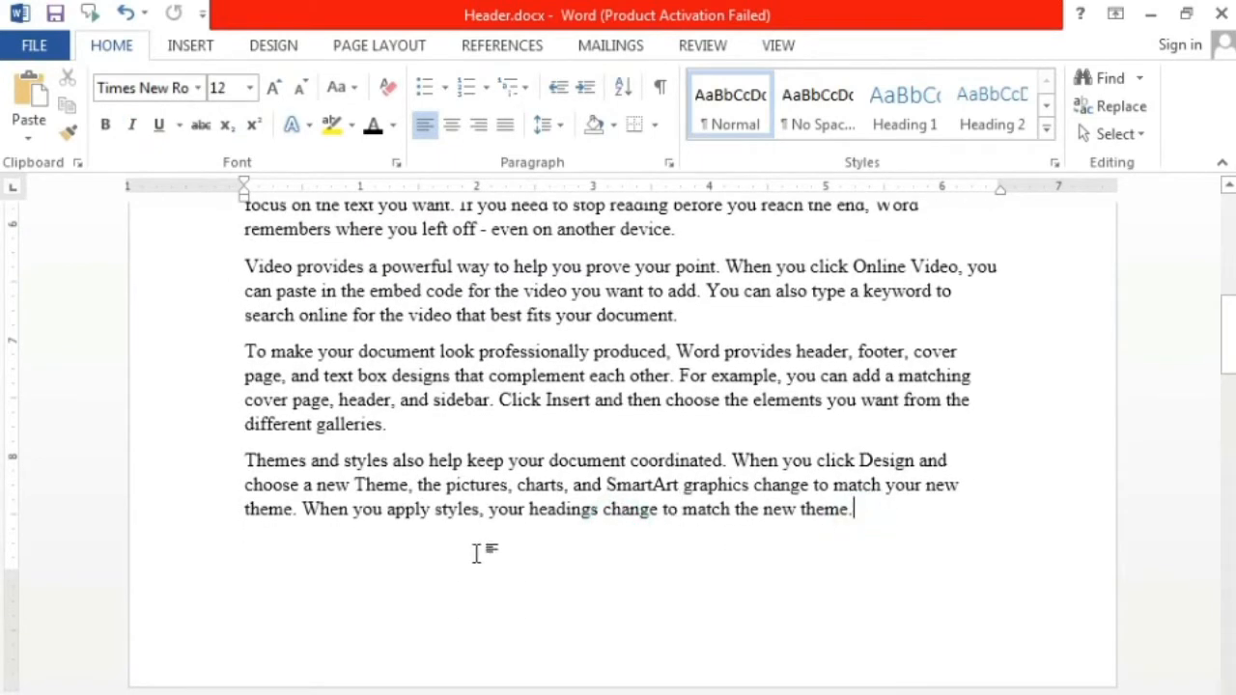
pyautogui.doubleClick(294, 640)
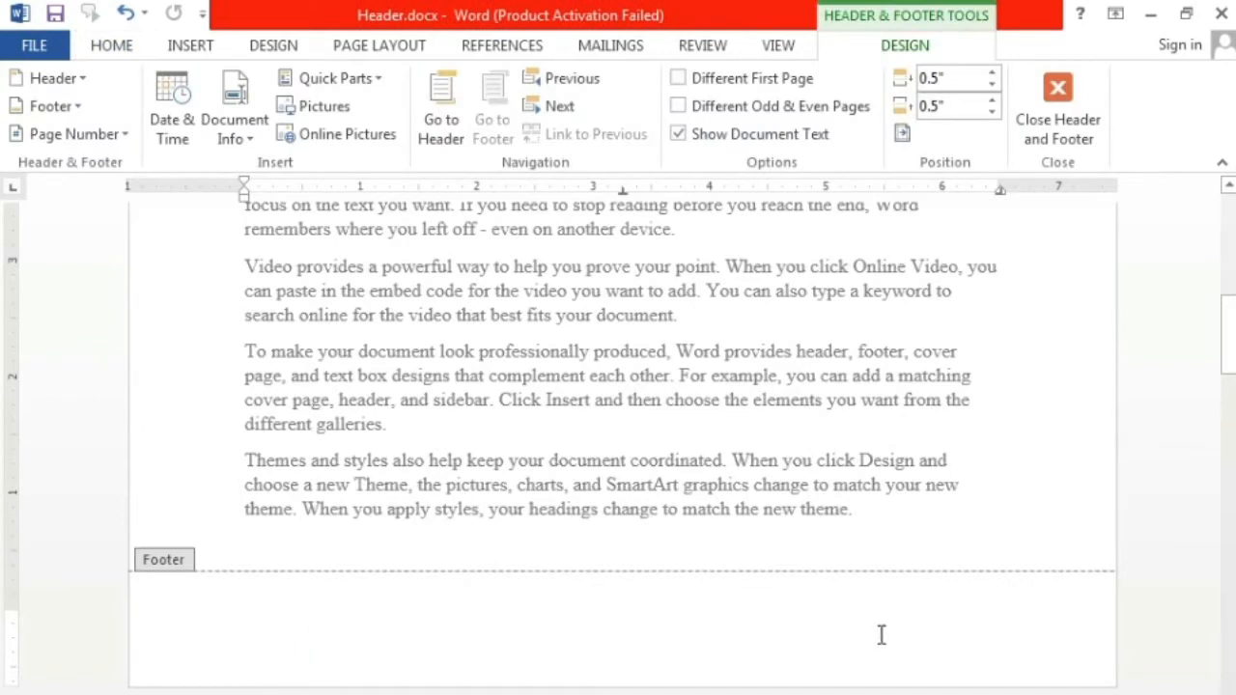
pyautogui.write('YAMAHA CO.')
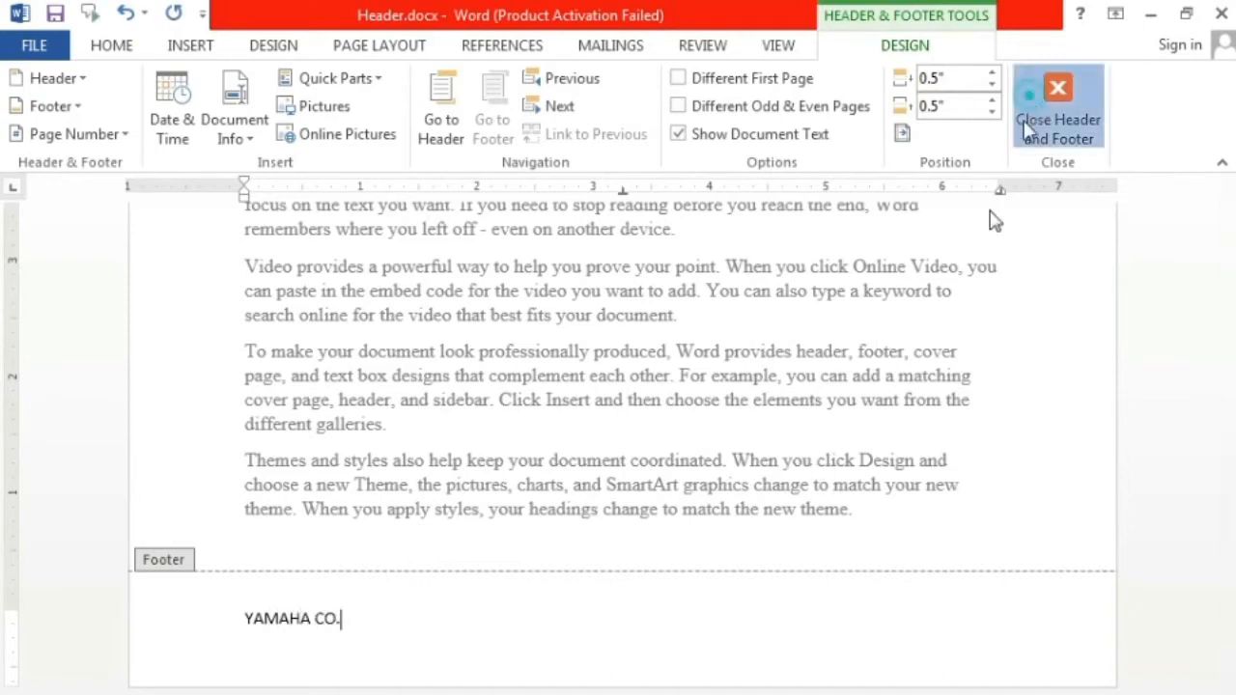
pyautogui.click(1056, 120)
# Step: Open the footer on the last text page, delete the YAMAHA CO. text and return to the document body
pyautogui.scroll(4, 801, 434)
pyautogui.scroll(-10, 796, 447)
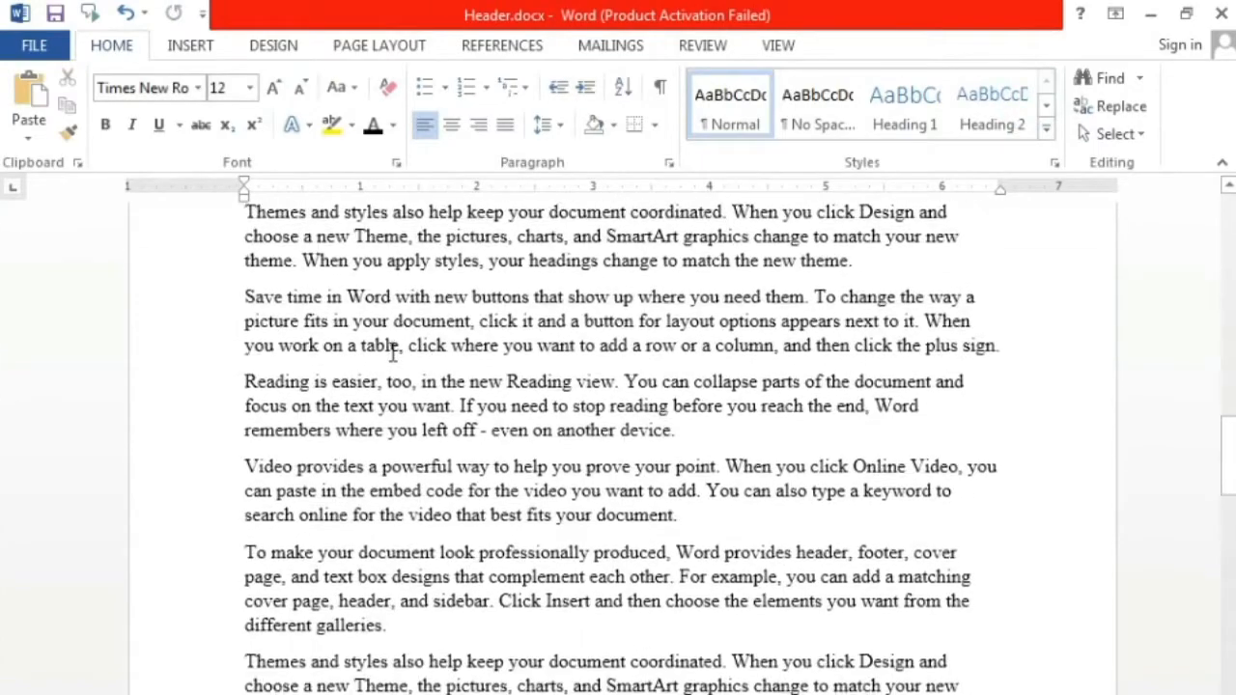
pyautogui.scroll(-10, 395, 619)
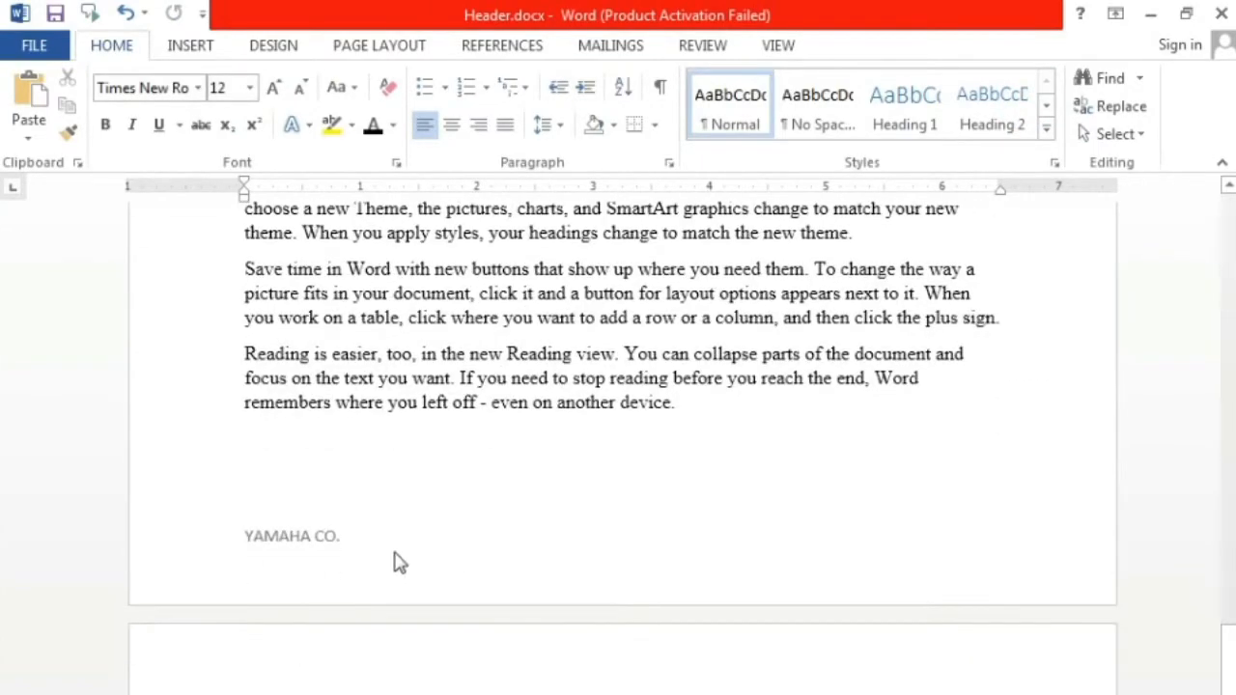
pyautogui.doubleClick(344, 543)
pyautogui.moveTo(387, 537); pyautogui.dragTo(240, 531)
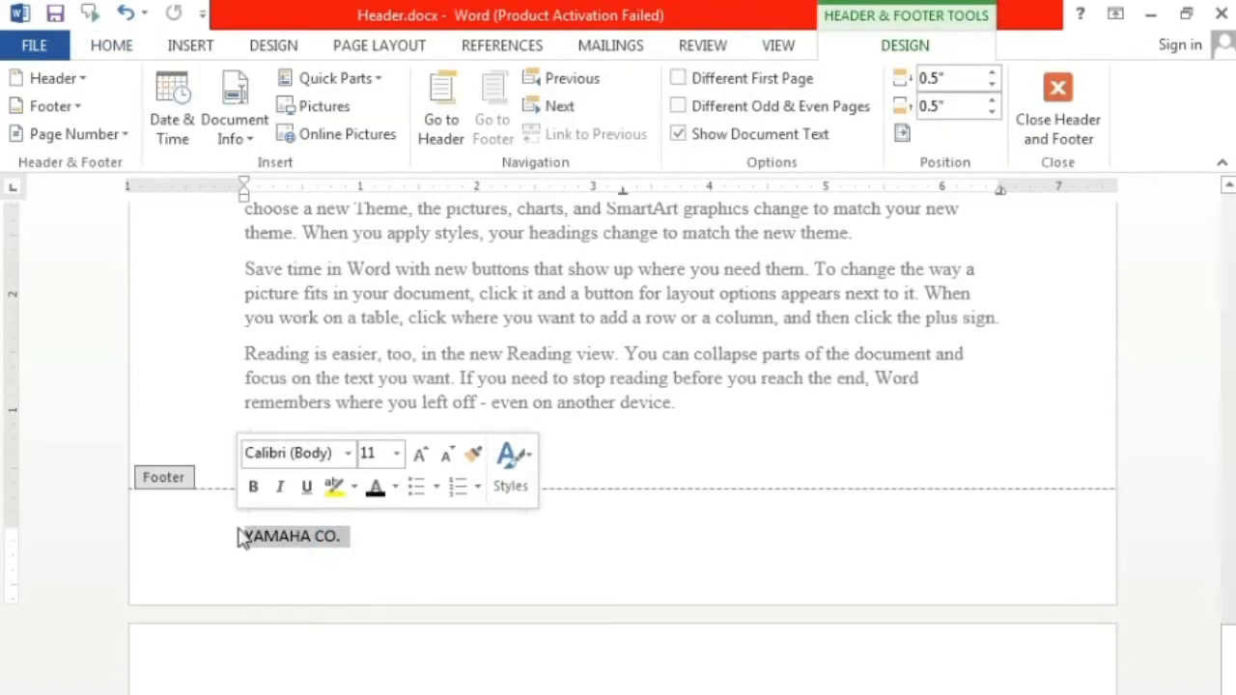
pyautogui.press('Delete')
pyautogui.click(1055, 107)
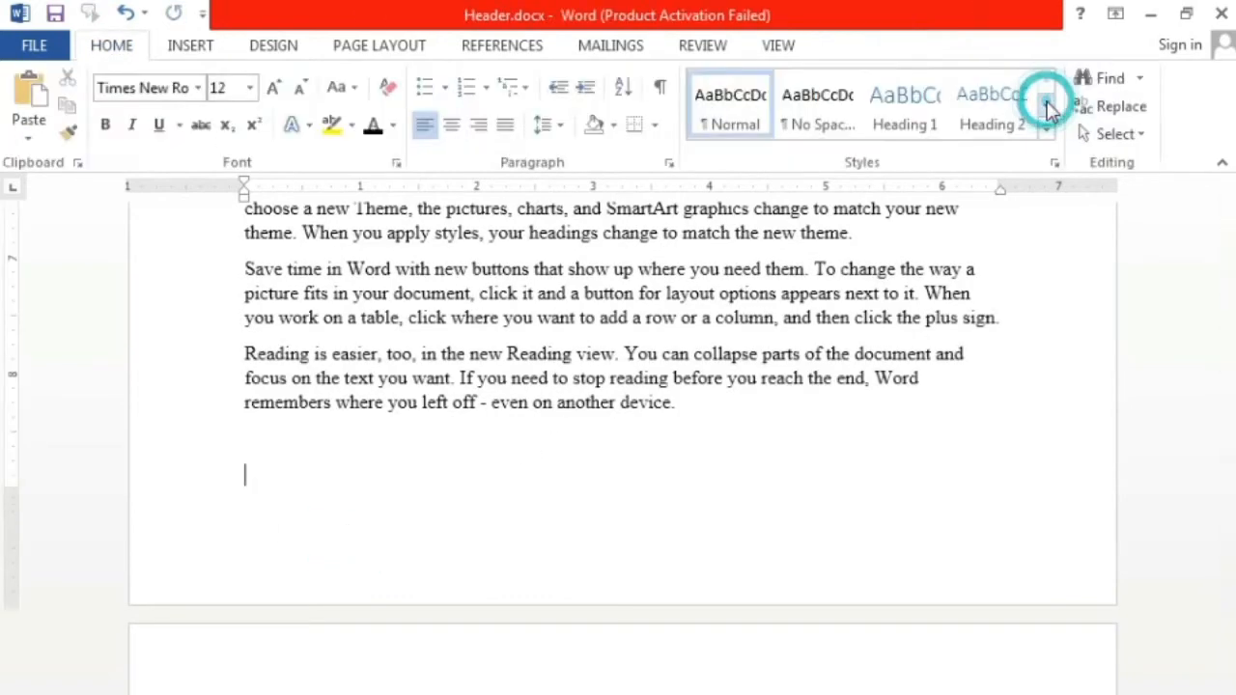
# Step: Insert the built-in Austere (Even Page) footer at the end of the document text and return to the document body
pyautogui.click(688, 419)
pyautogui.scroll(4, 836, 527)
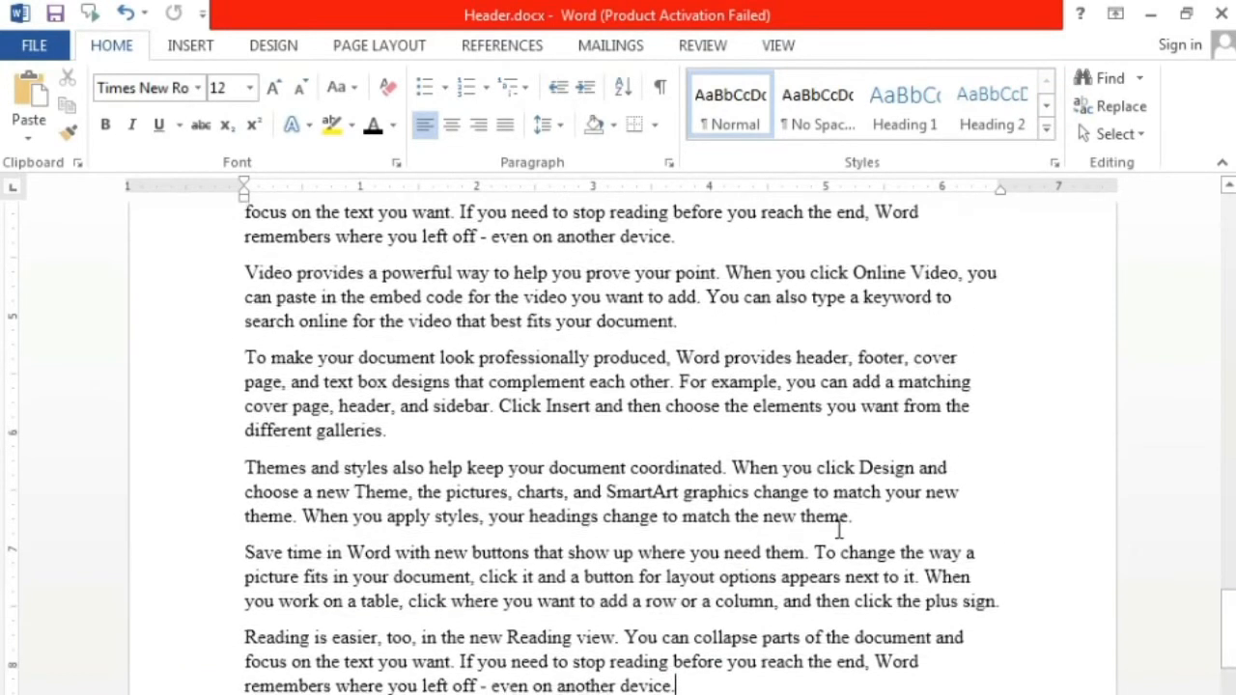
pyautogui.click(193, 46)
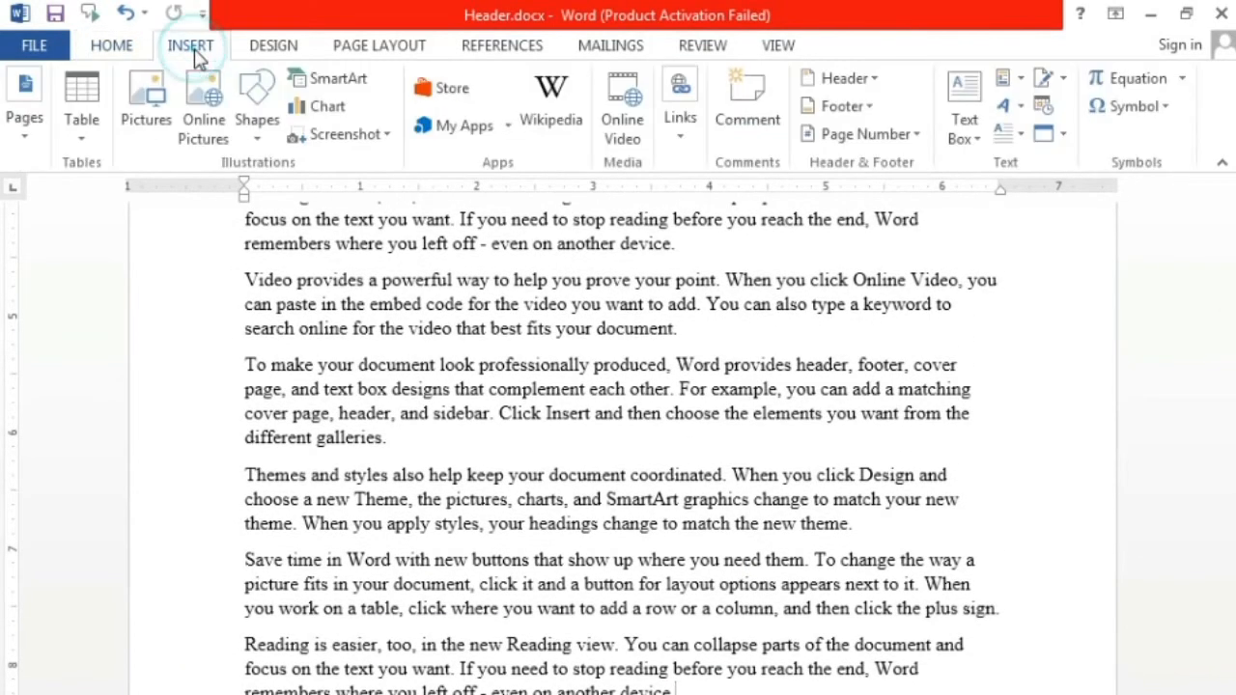
pyautogui.click(869, 108)
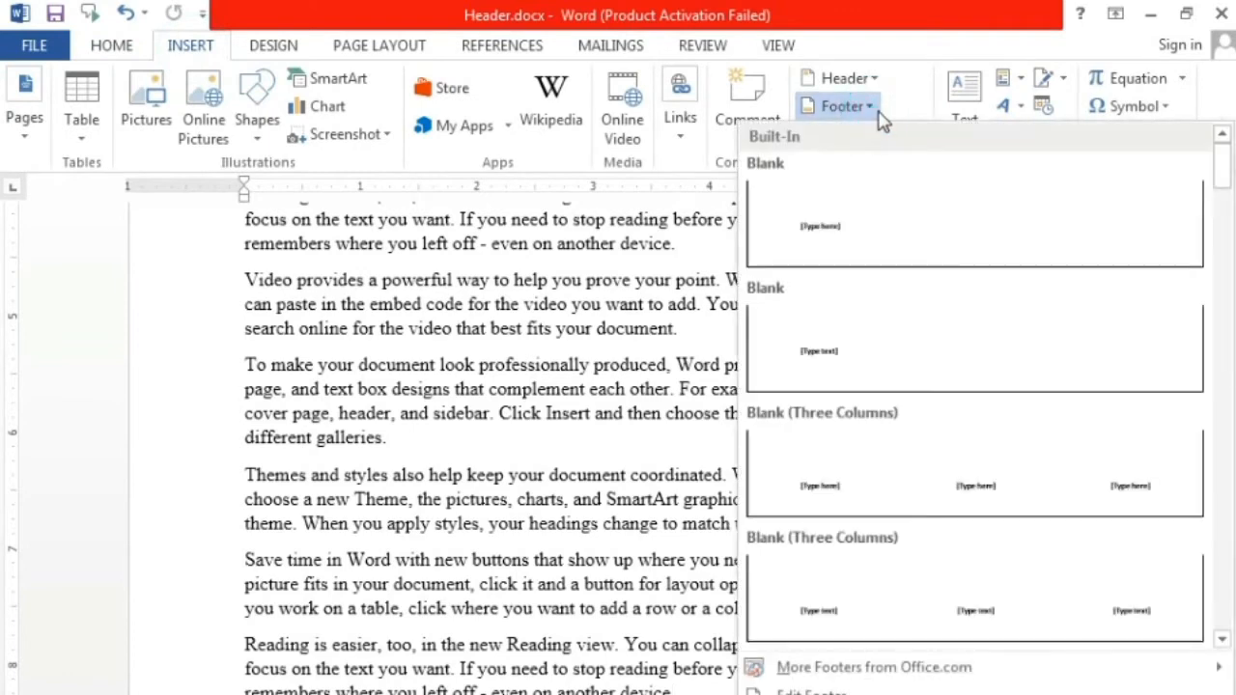
pyautogui.moveTo(1224, 170); pyautogui.dragTo(1234, 283)
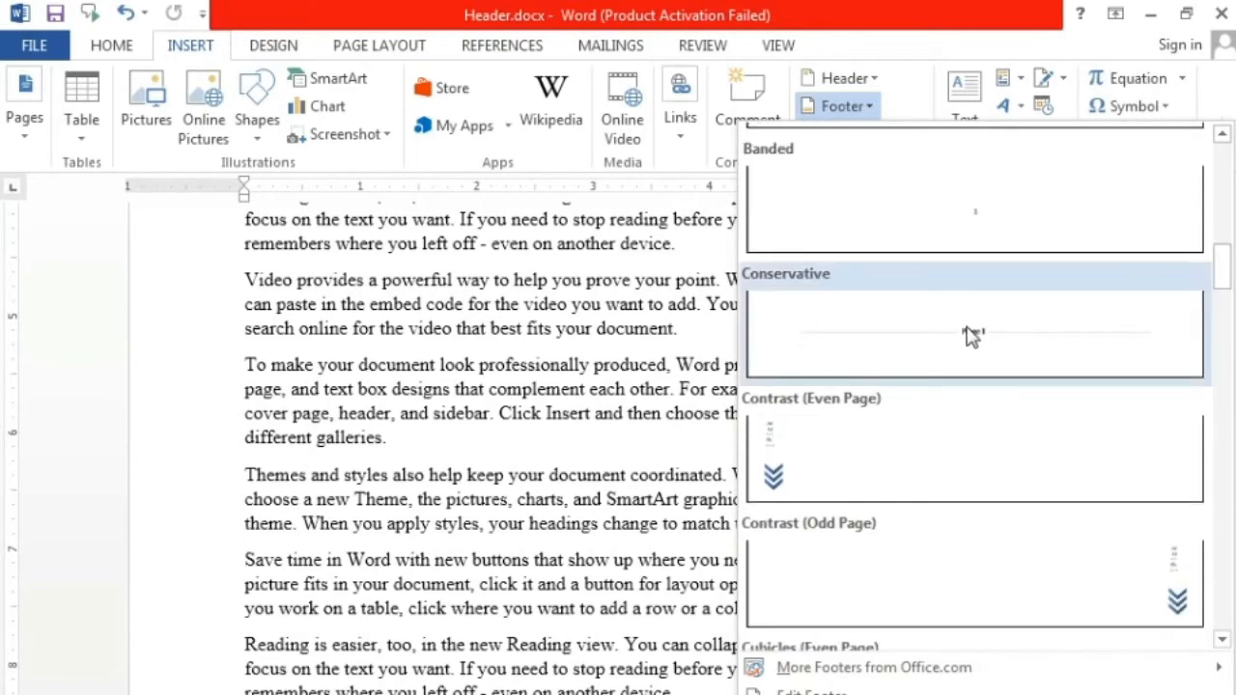
pyautogui.moveTo(1221, 267); pyautogui.dragTo(1219, 243)
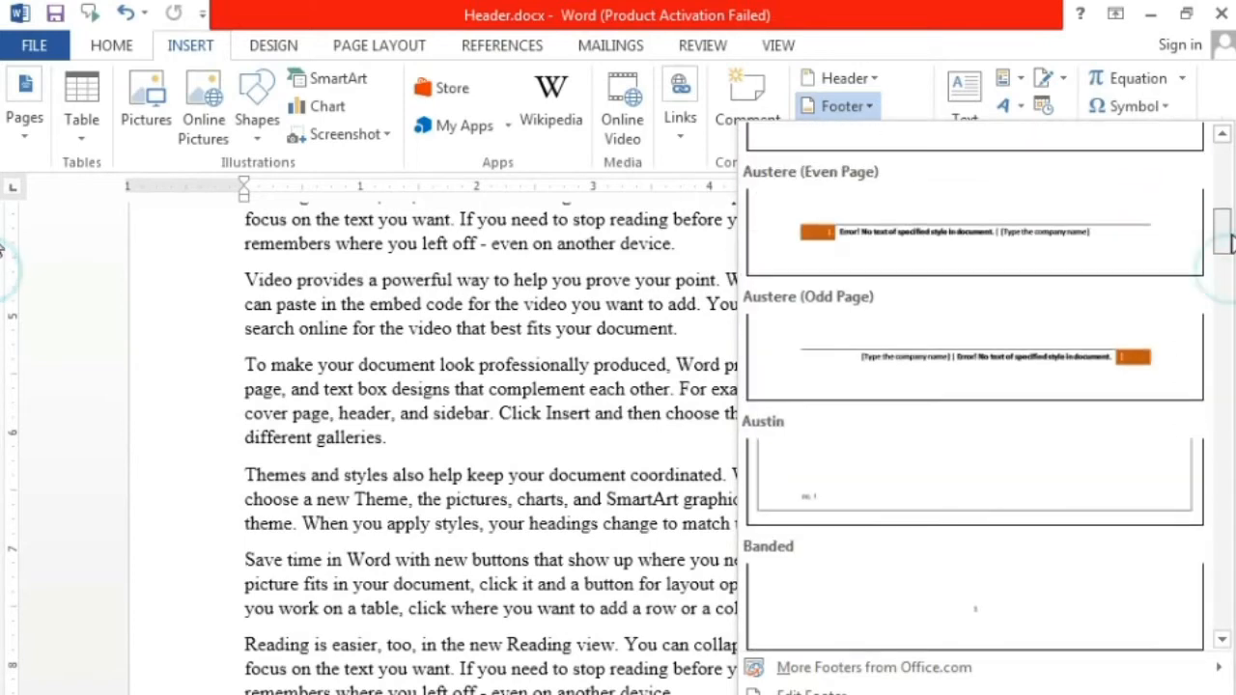
pyautogui.click(1153, 238)
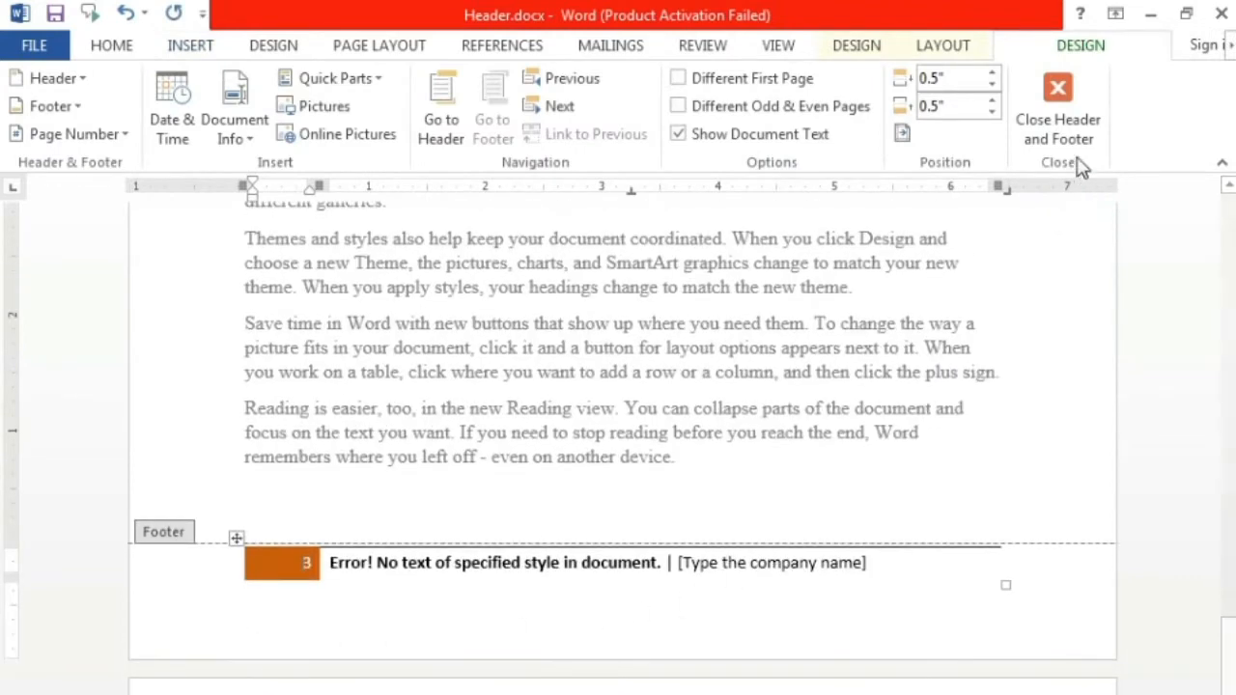
pyautogui.click(1062, 125)
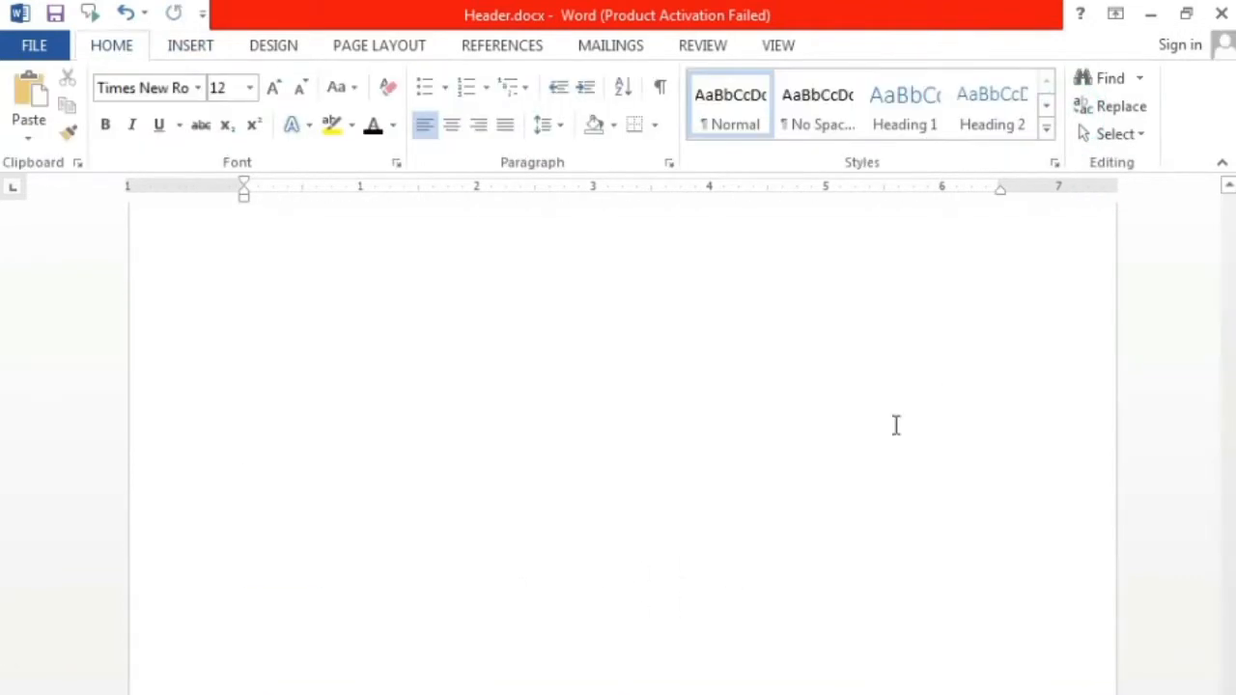
# Step: Check the Austere footer across the pages, from the last text page back to the first
pyautogui.scroll(10, 727, 633)
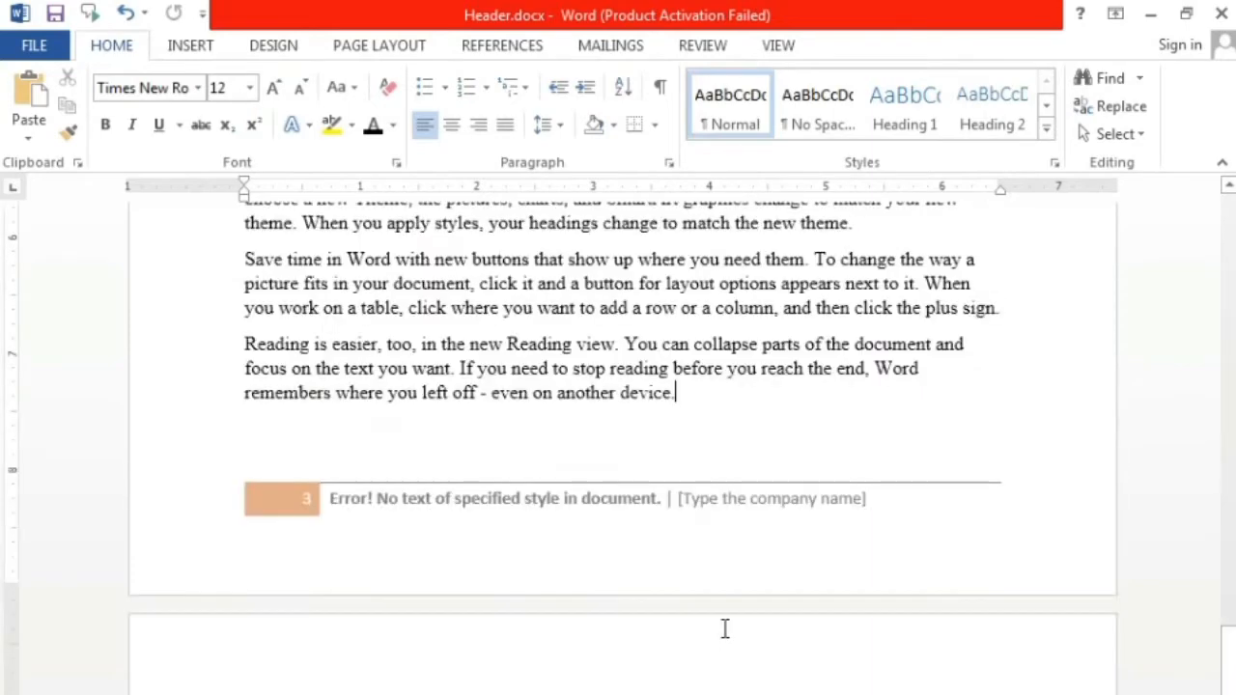
pyautogui.scroll(12, 722, 628)
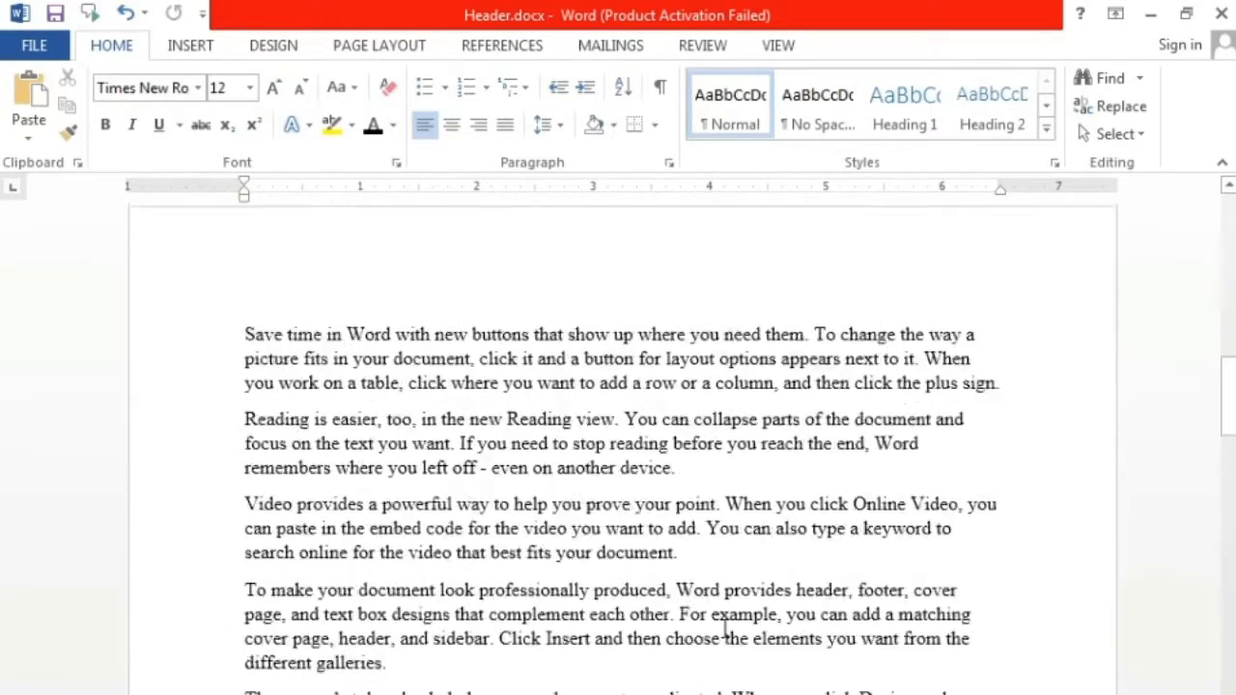
pyautogui.scroll(7, 727, 625)
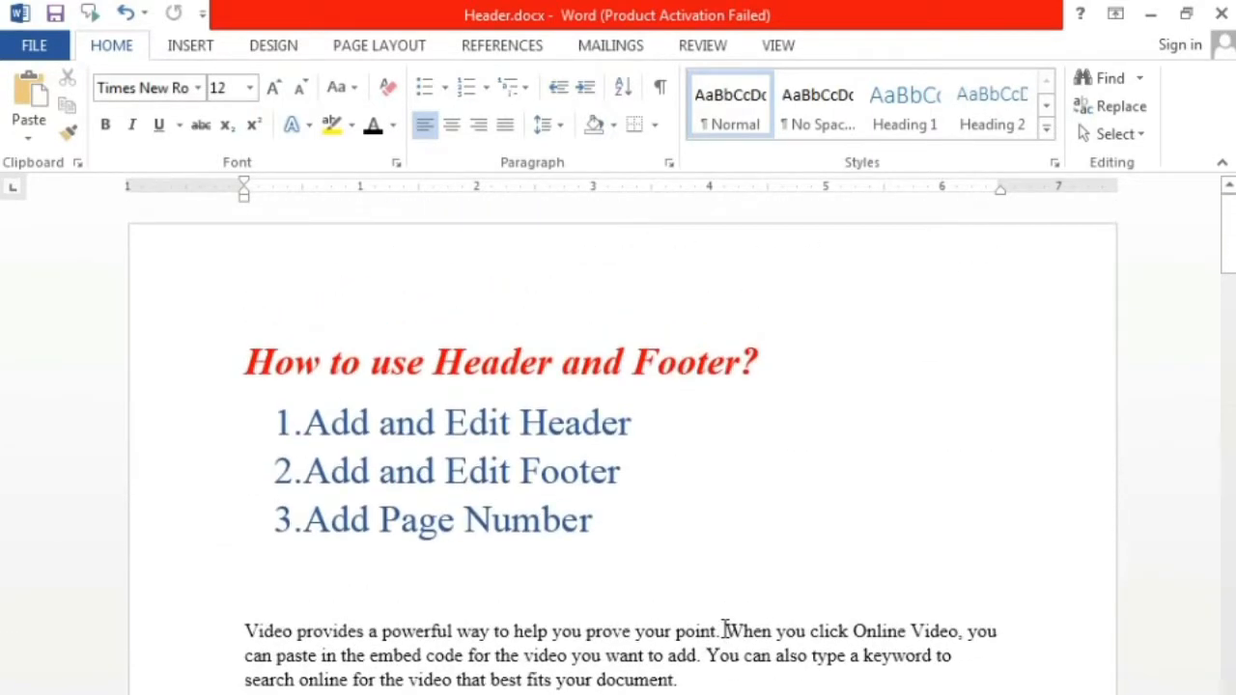
pyautogui.scroll(-15, 725, 628)
pyautogui.scroll(-3, 866, 611)
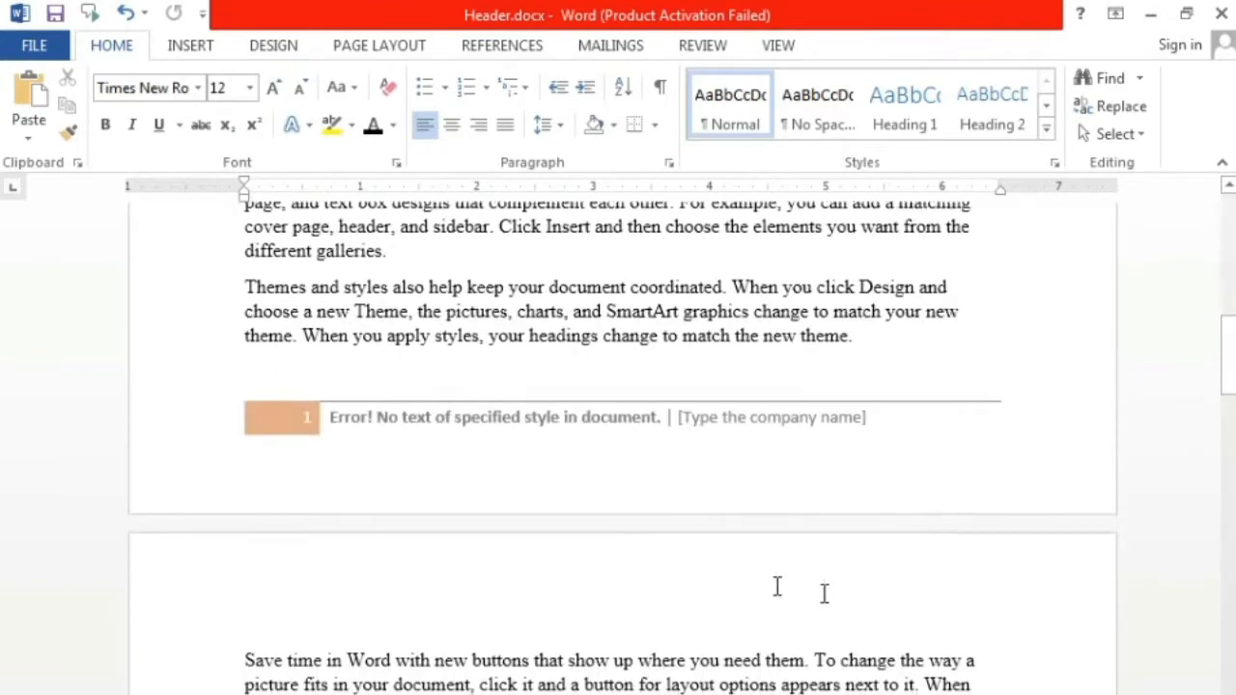
# Step: Open the first page's footer and delete its title and company text and the page number
pyautogui.doubleClick(465, 419)
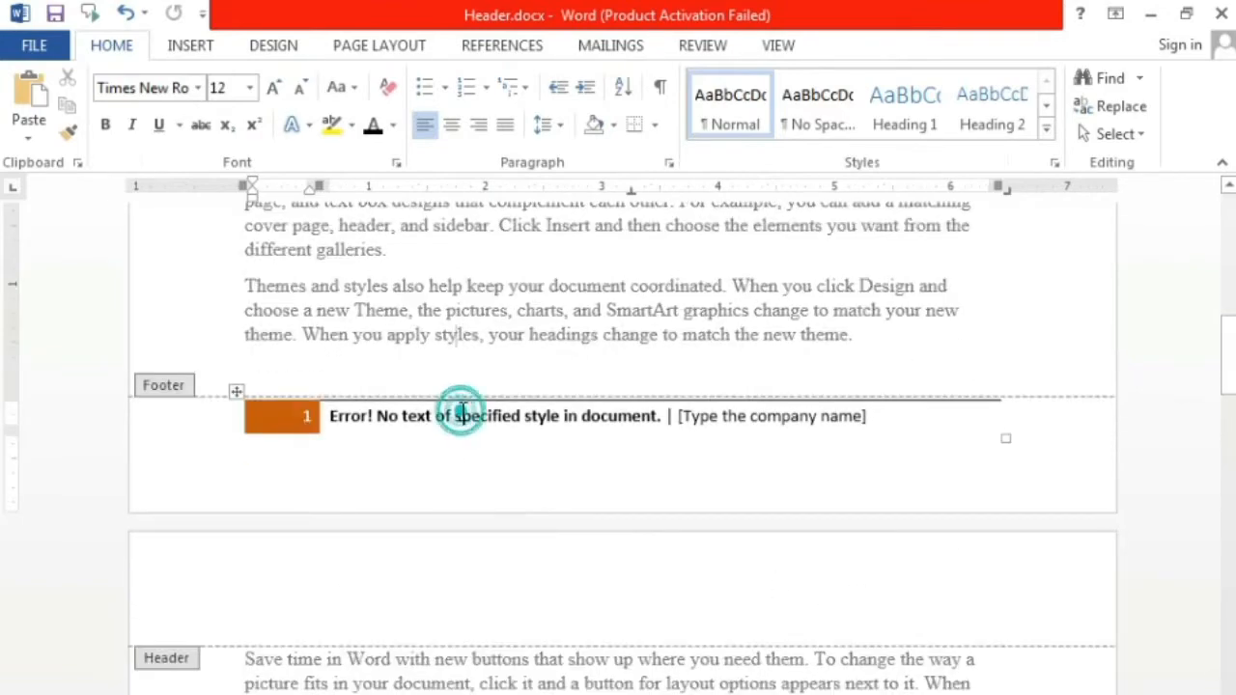
pyautogui.tripleClick(1031, 425)
pyautogui.press('Delete')
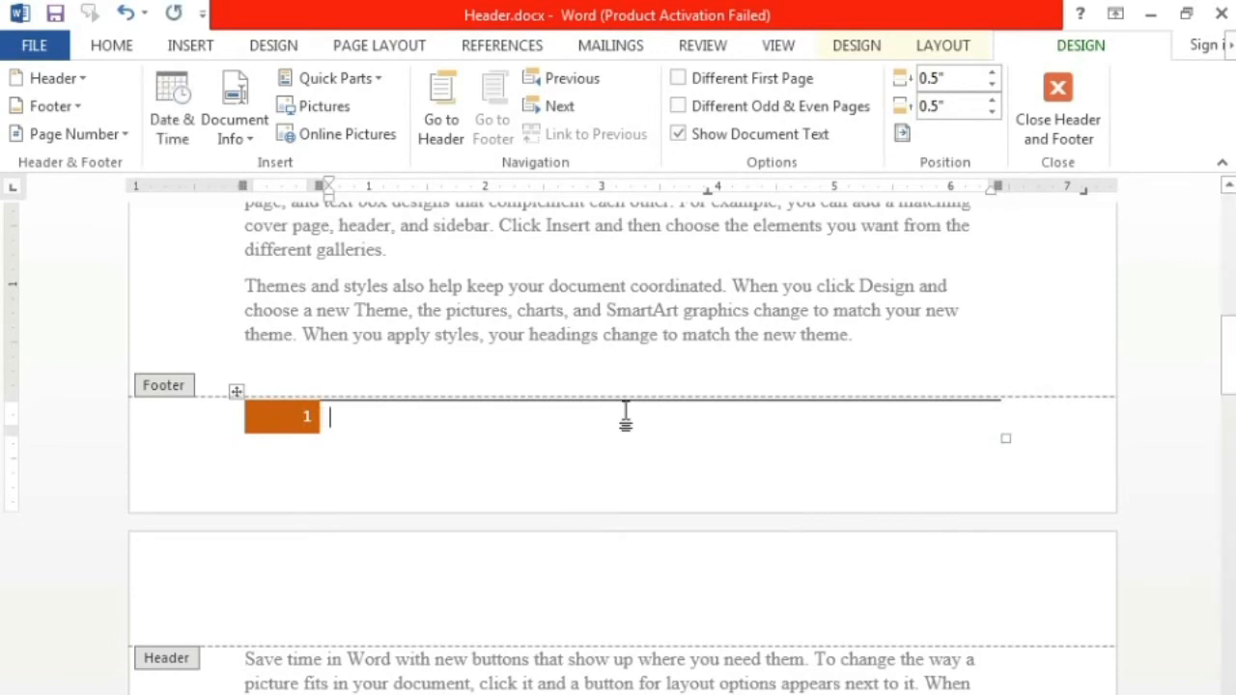
pyautogui.click(233, 391)
pyautogui.press('Delete')
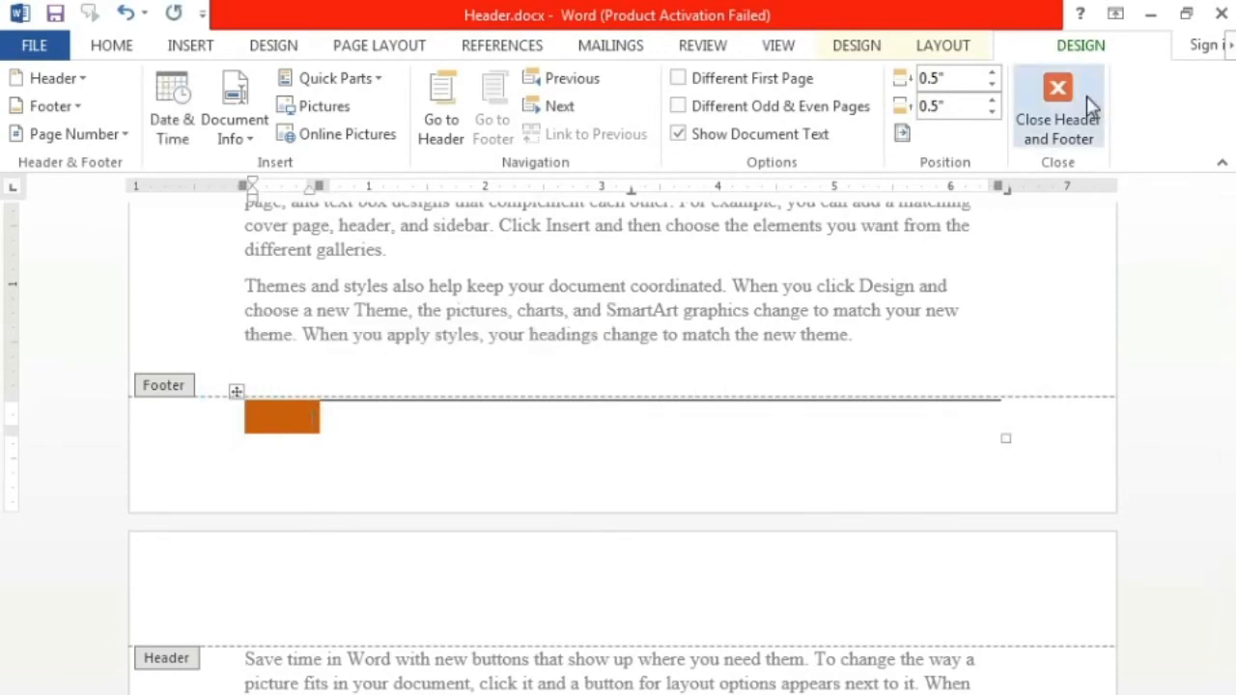
# Step: Remove the remaining empty table with the orange block from the footer and return to the document body
pyautogui.click(238, 392)
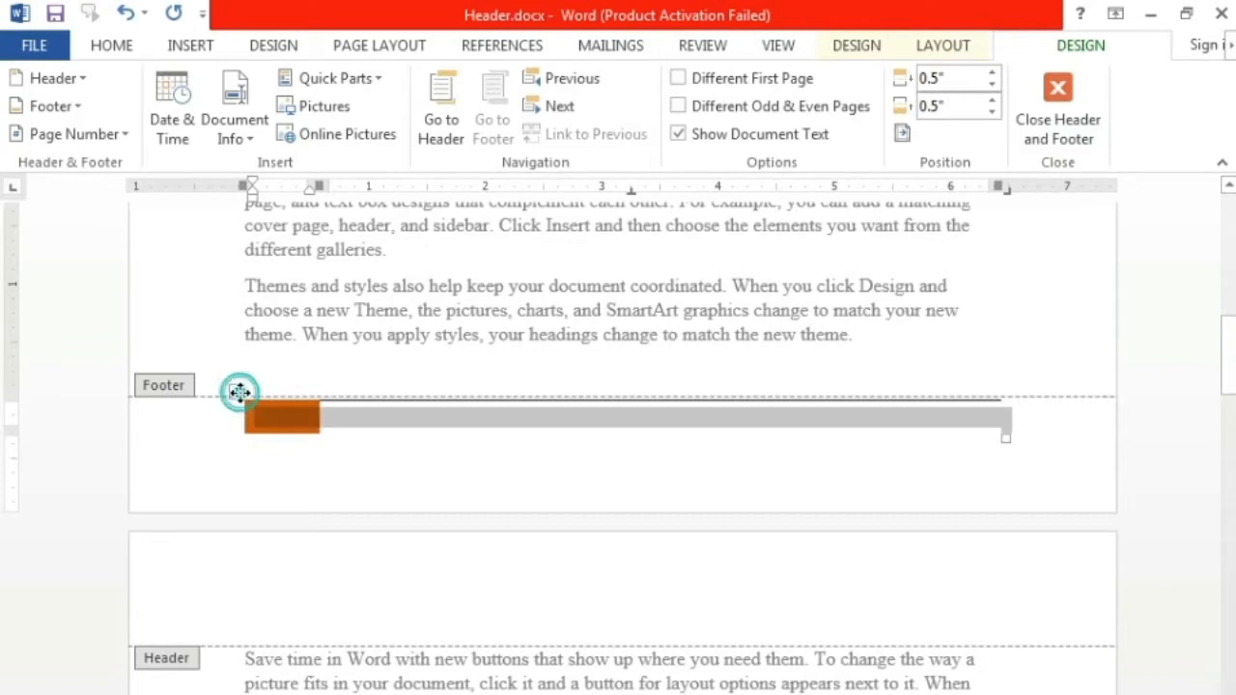
pyautogui.press('Delete')
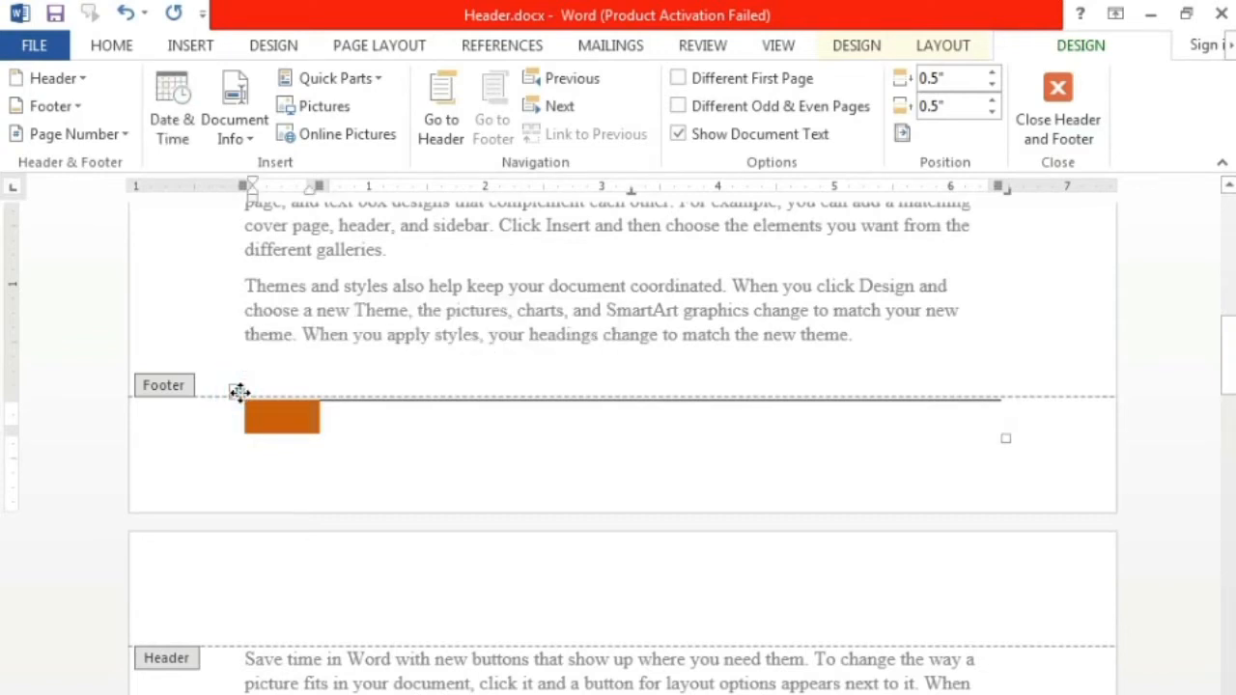
pyautogui.click(238, 392)
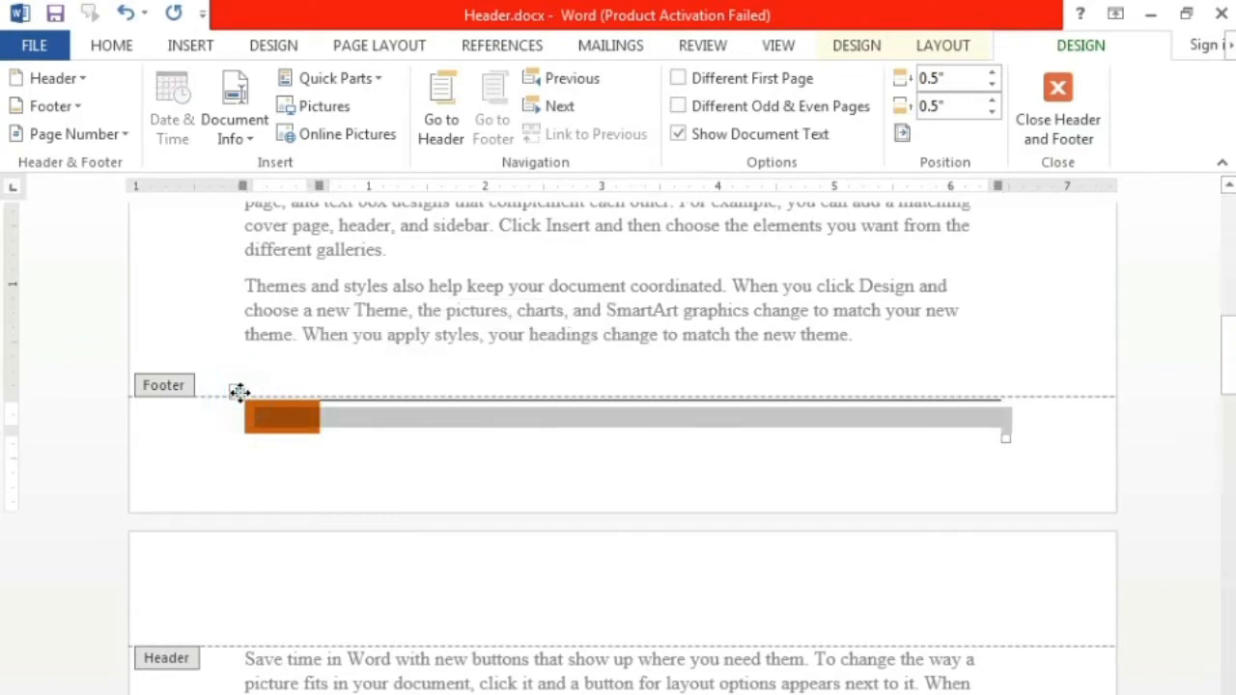
pyautogui.rightClick(238, 392)
pyautogui.click(267, 406)
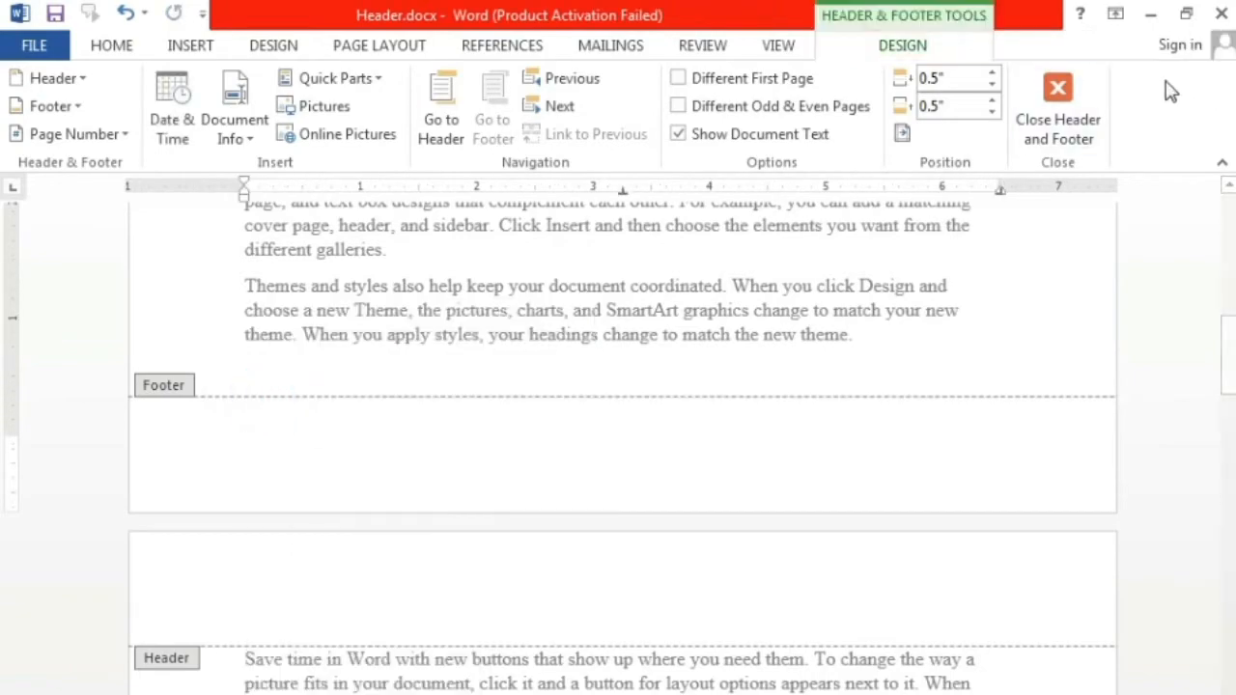
pyautogui.click(1058, 107)
# Step: Open the first page's header, insert a Plain Number 2 page number at the top of the page and return to the document body
pyautogui.moveTo(1226, 348); pyautogui.dragTo(1215, 216)
pyautogui.click(806, 305)
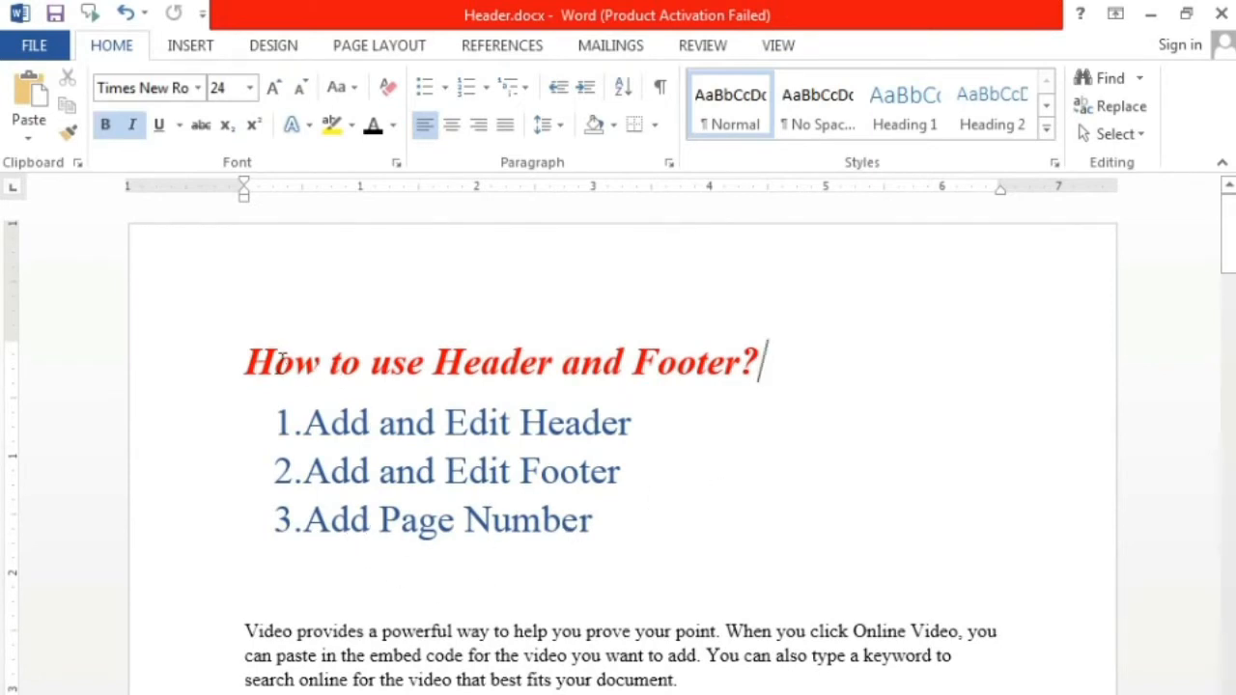
pyautogui.click(246, 359)
pyautogui.doubleClick(391, 292)
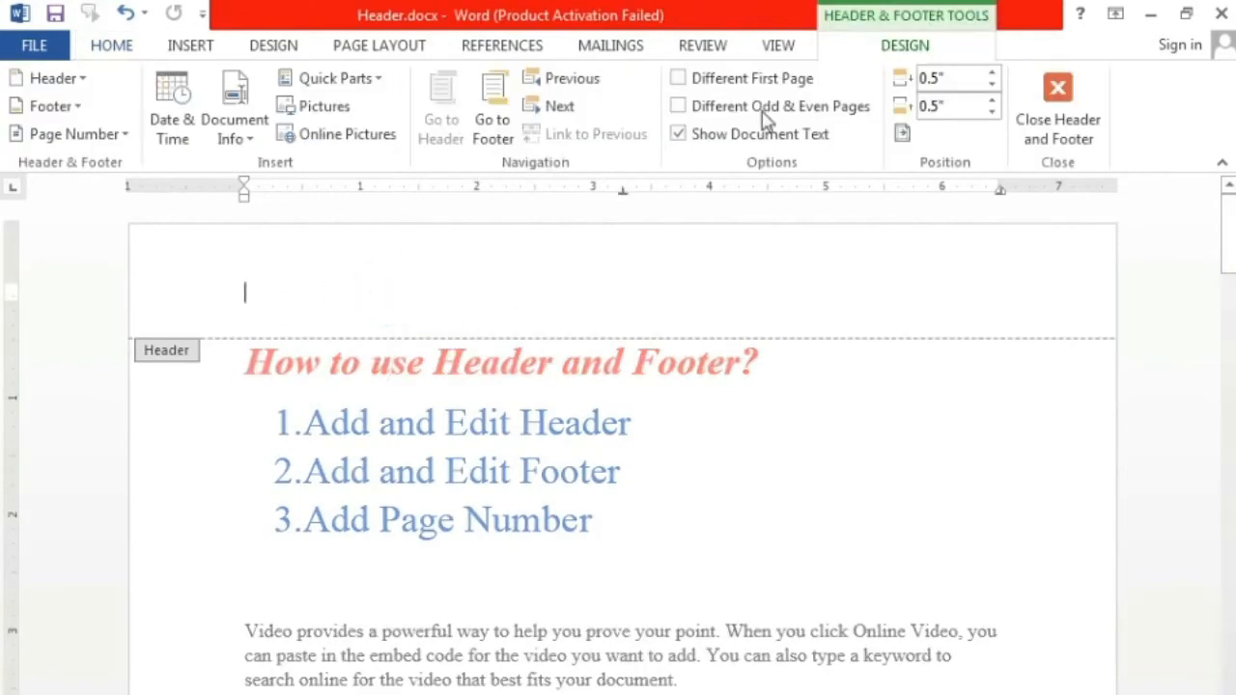
pyautogui.click(127, 138)
pyautogui.moveTo(143, 170)
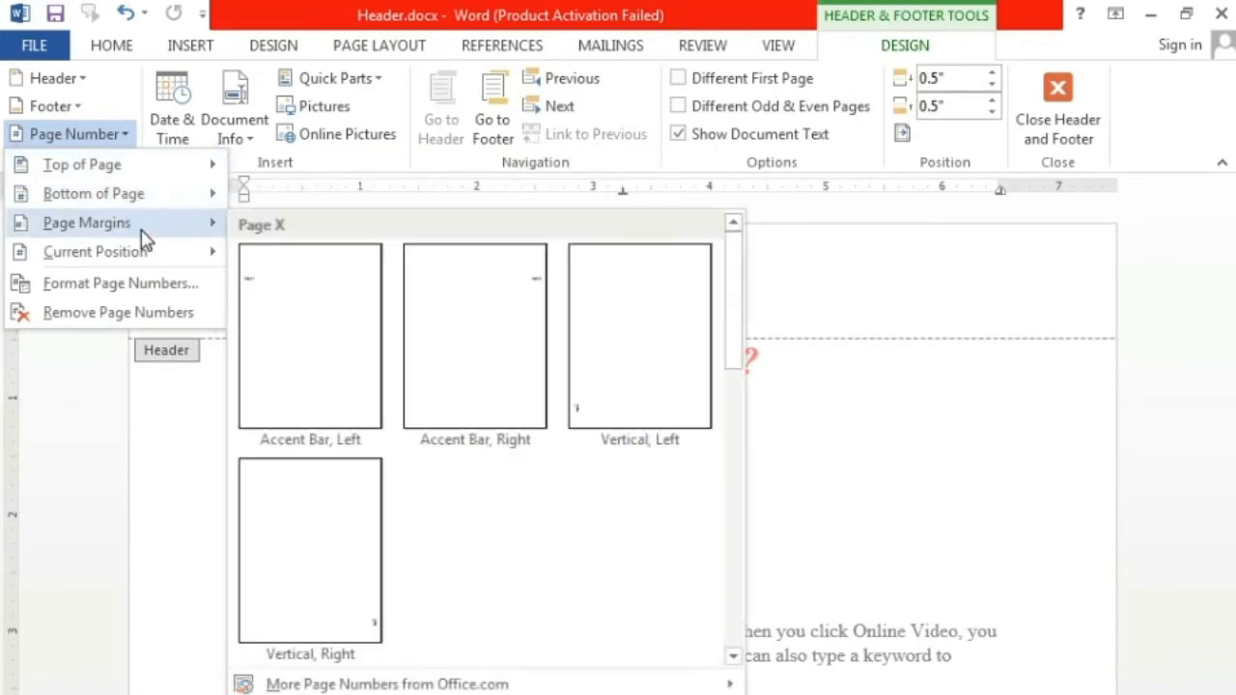
pyautogui.moveTo(161, 262)
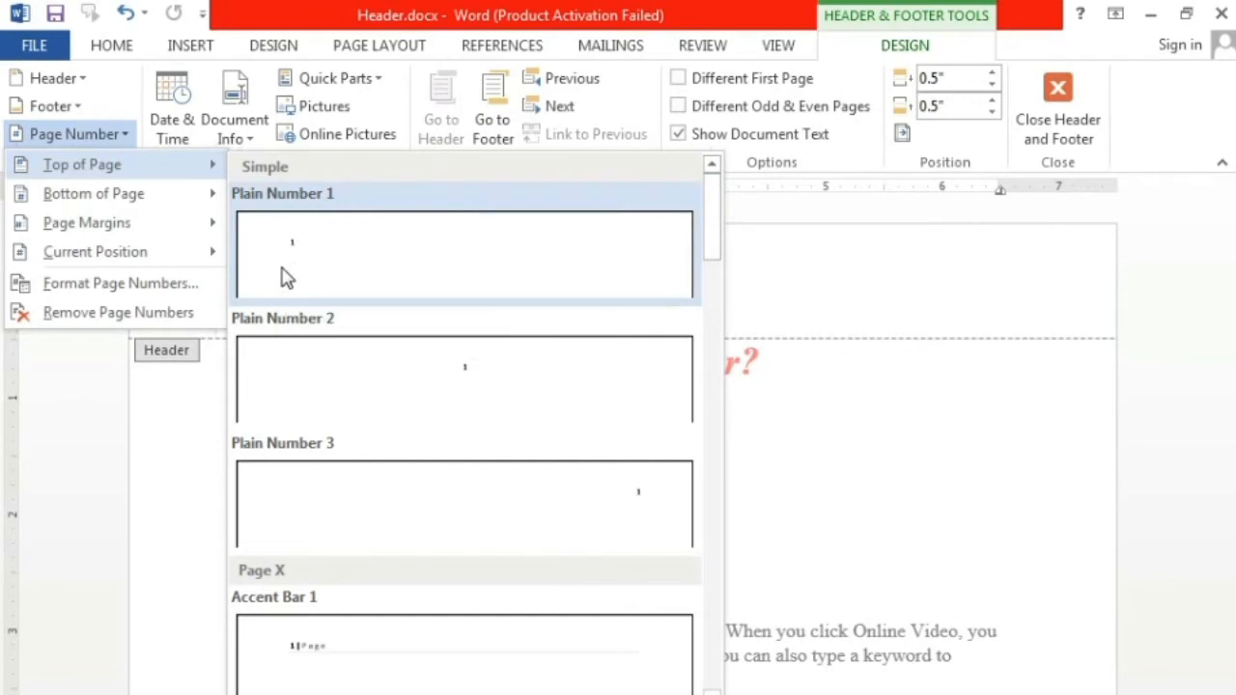
pyautogui.moveTo(712, 235)
pyautogui.mouseDown()
pyautogui.moveTo(736, 353)
pyautogui.moveTo(714, 211)
pyautogui.mouseUp()
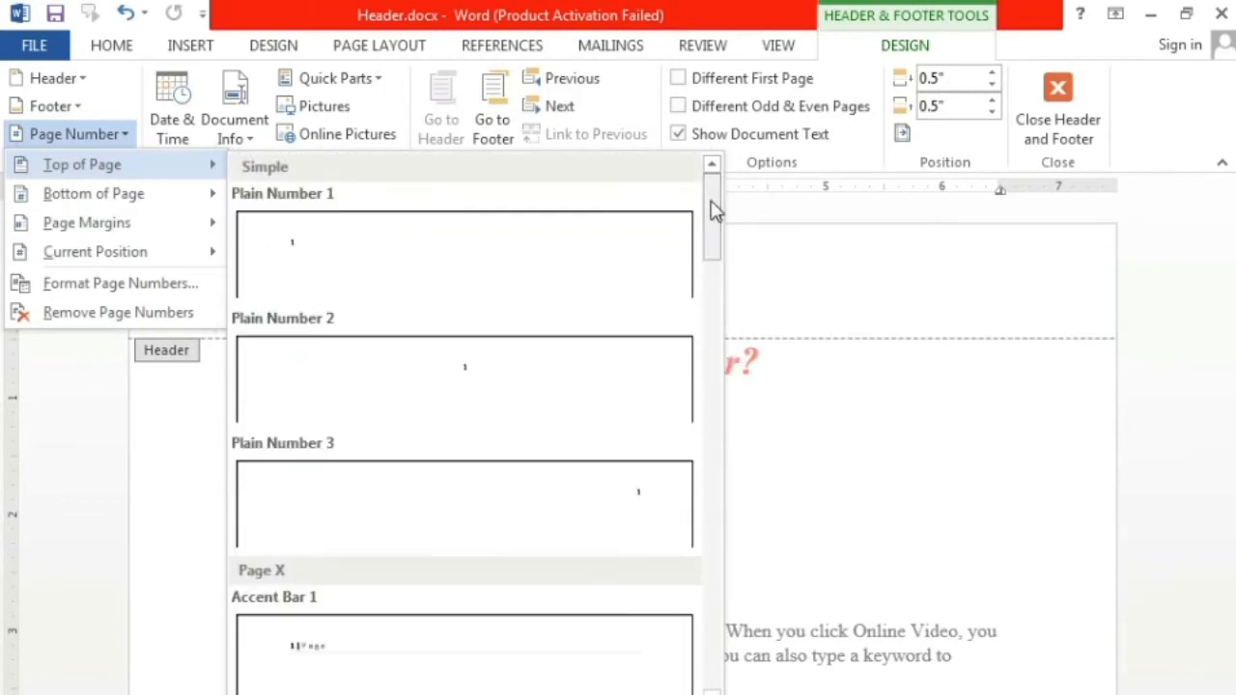
pyautogui.click(532, 382)
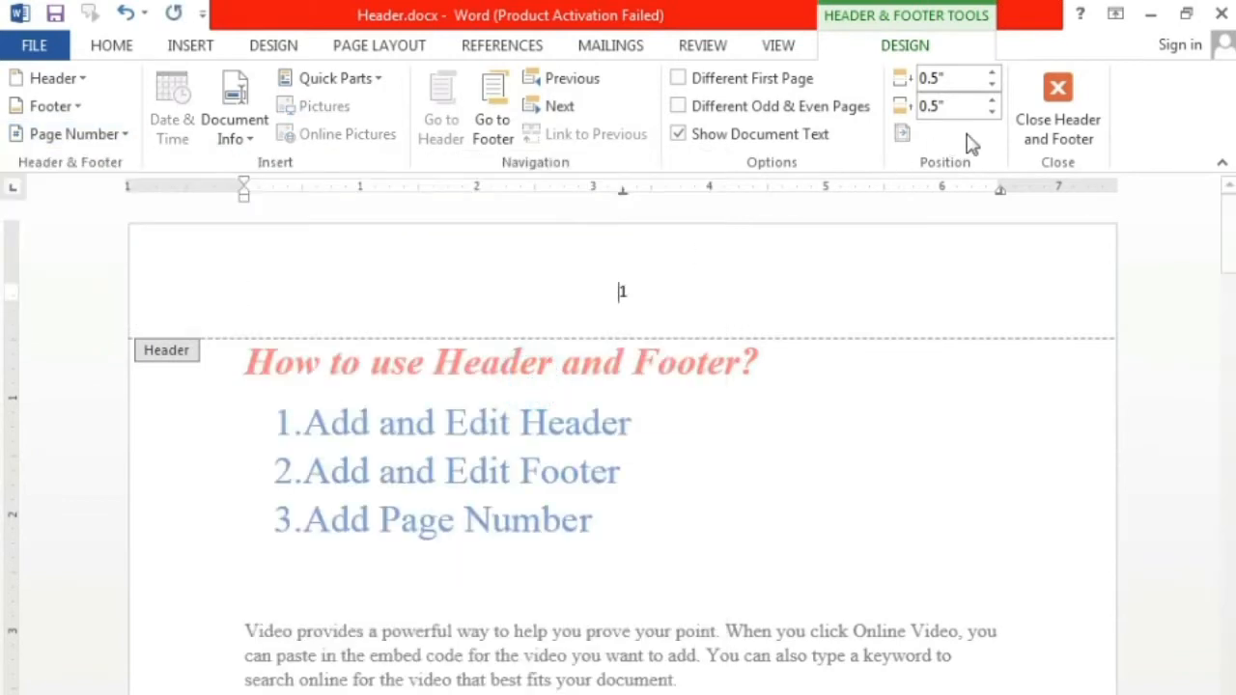
pyautogui.click(1057, 114)
# Step: Check the header page numbers on the second and third pages
pyautogui.scroll(-8, 882, 450)
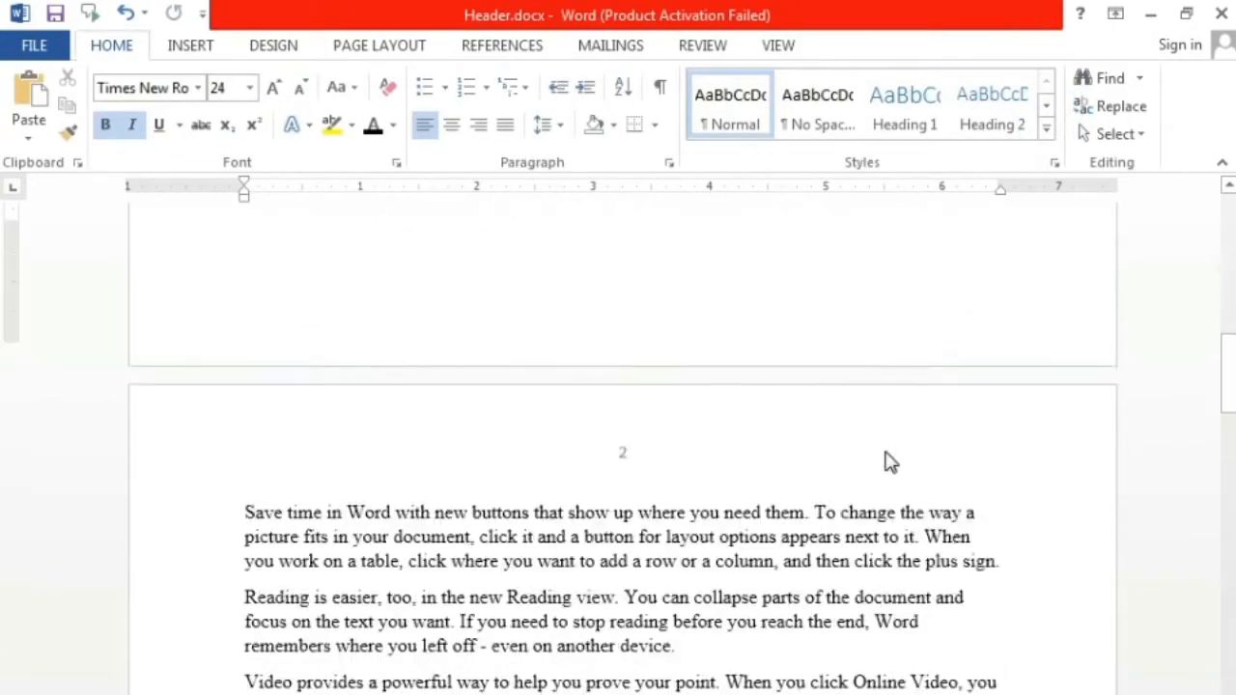
pyautogui.scroll(-20, 889, 462)
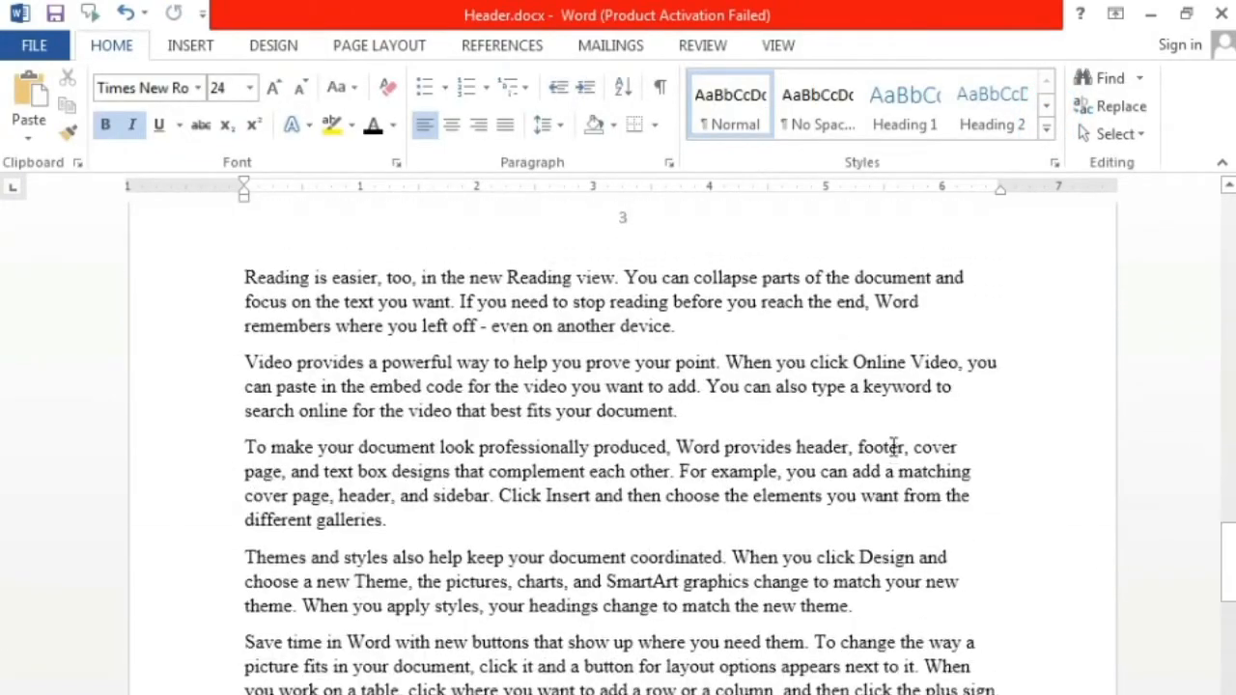
pyautogui.scroll(3, 821, 438)
# Step: Open the third page's header and enlarge the page number to font size 20
pyautogui.doubleClick(621, 384)
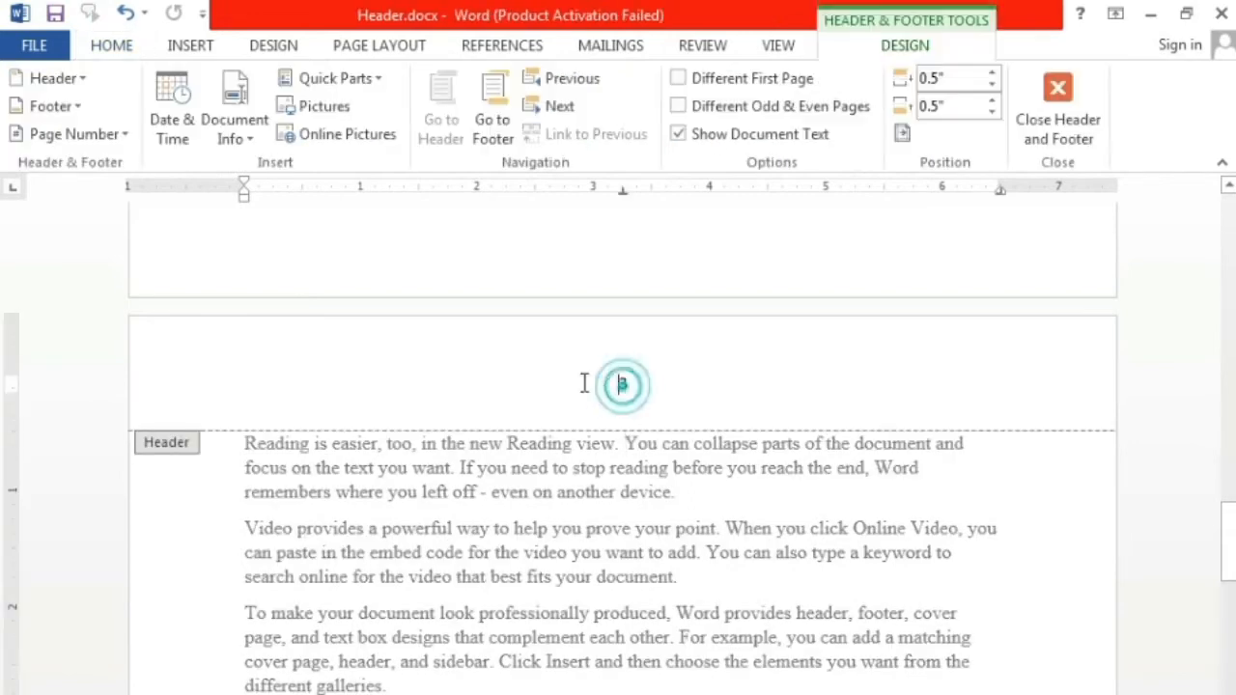
pyautogui.moveTo(563, 381); pyautogui.dragTo(687, 381)
pyautogui.click(116, 46)
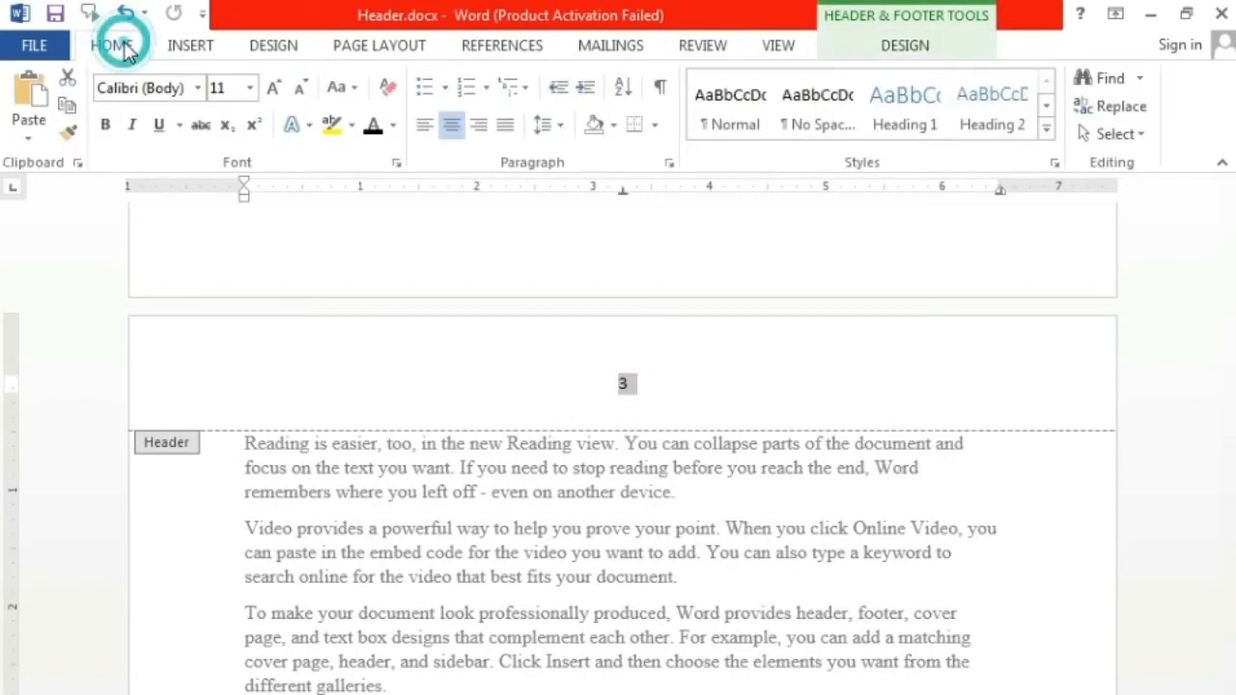
pyautogui.click(275, 88)
pyautogui.click(275, 89)
pyautogui.click(275, 88)
pyautogui.click(275, 89)
pyautogui.click(276, 89)
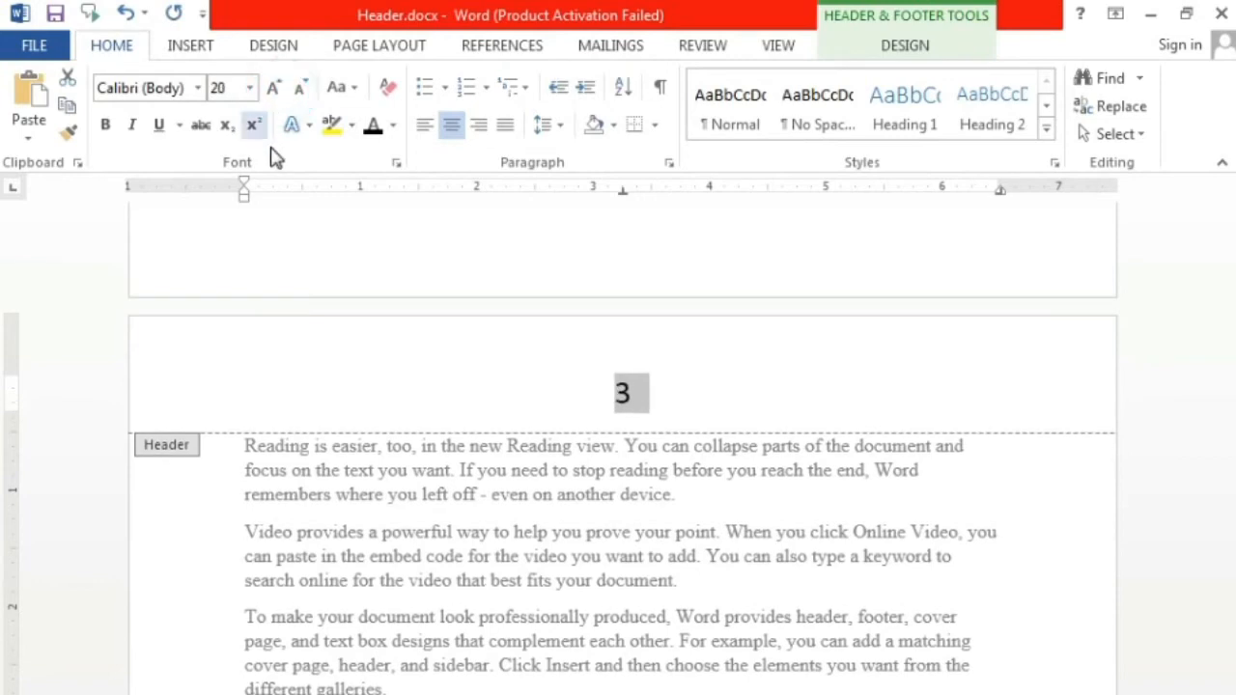
# Step: Set the header page number's font color to dark red and return to the document body
pyautogui.click(393, 125)
pyautogui.click(375, 342)
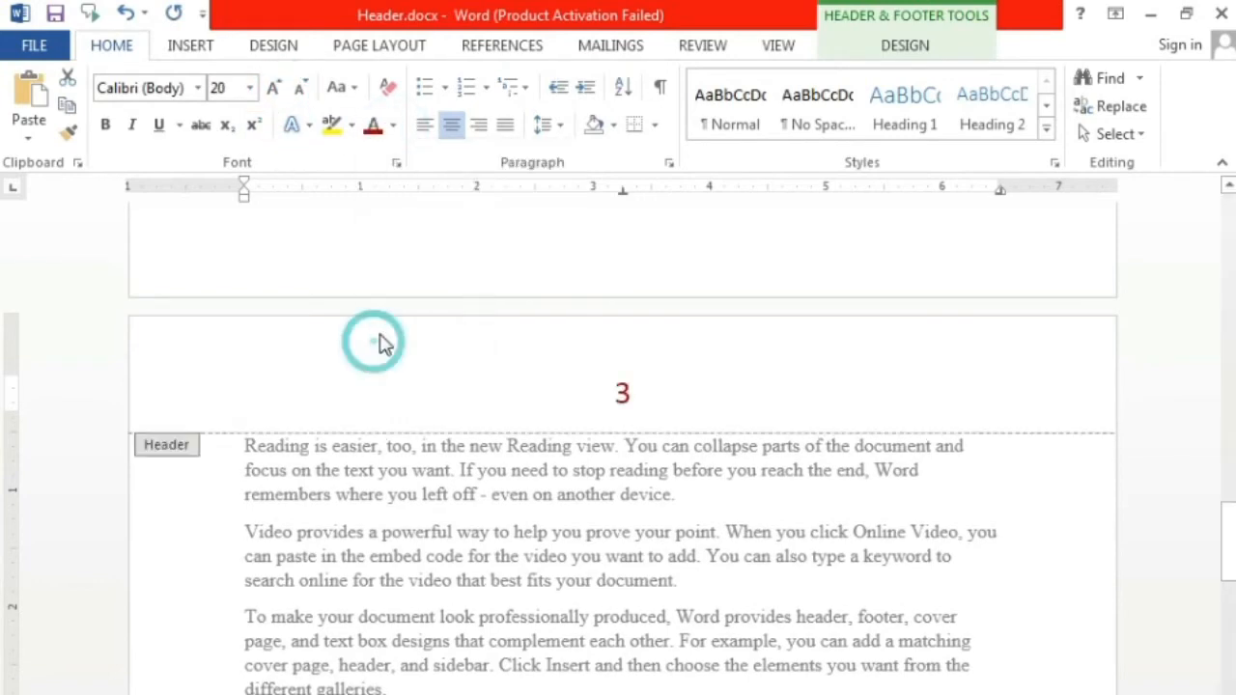
pyautogui.doubleClick(973, 534)
pyautogui.scroll(-5, 987, 526)
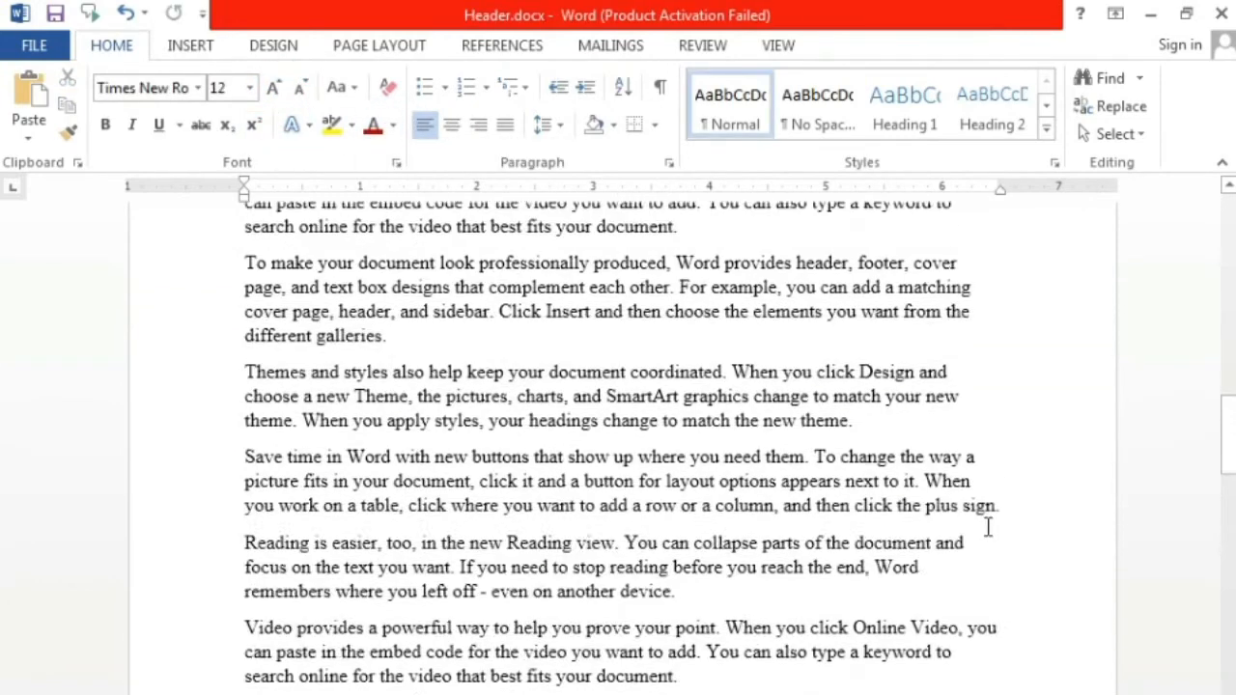
# Step: Open the first page's header and delete the centered page number
pyautogui.scroll(8, 987, 526)
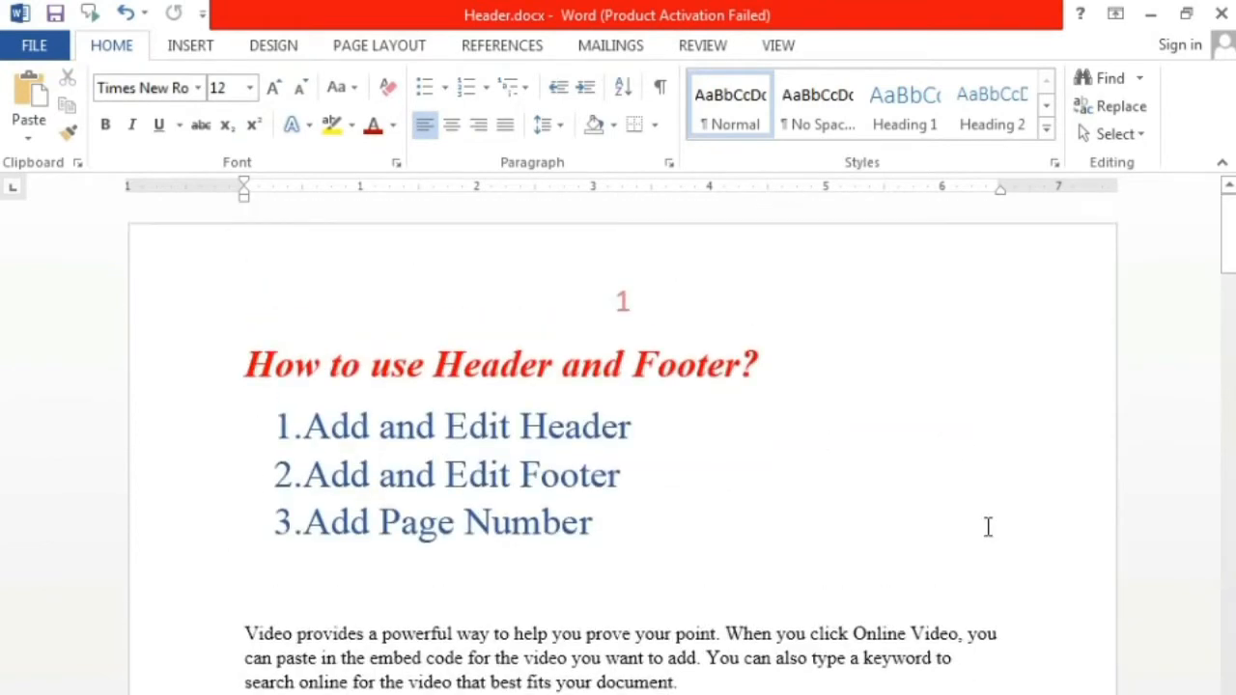
pyautogui.doubleClick(667, 298)
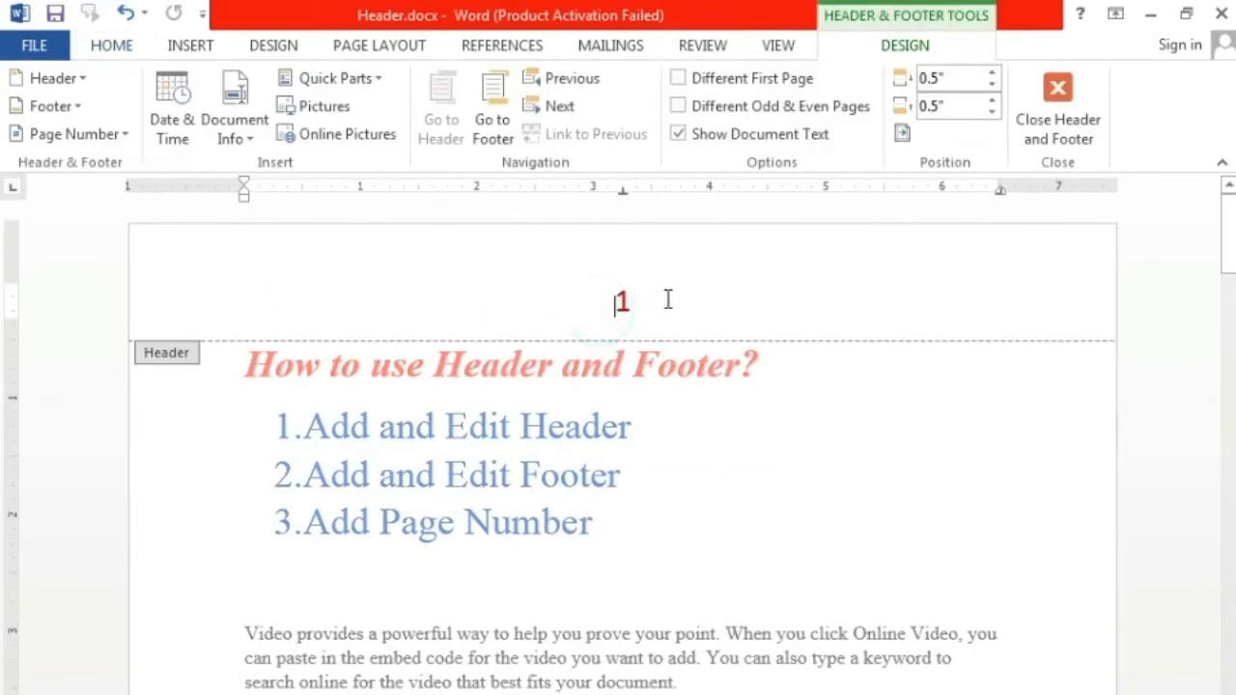
pyautogui.moveTo(667, 298); pyautogui.dragTo(565, 306)
pyautogui.press('Delete')
# Step: Insert a Bold Numbers 3 page number at the top of the page and return to the document body
pyautogui.click(117, 136)
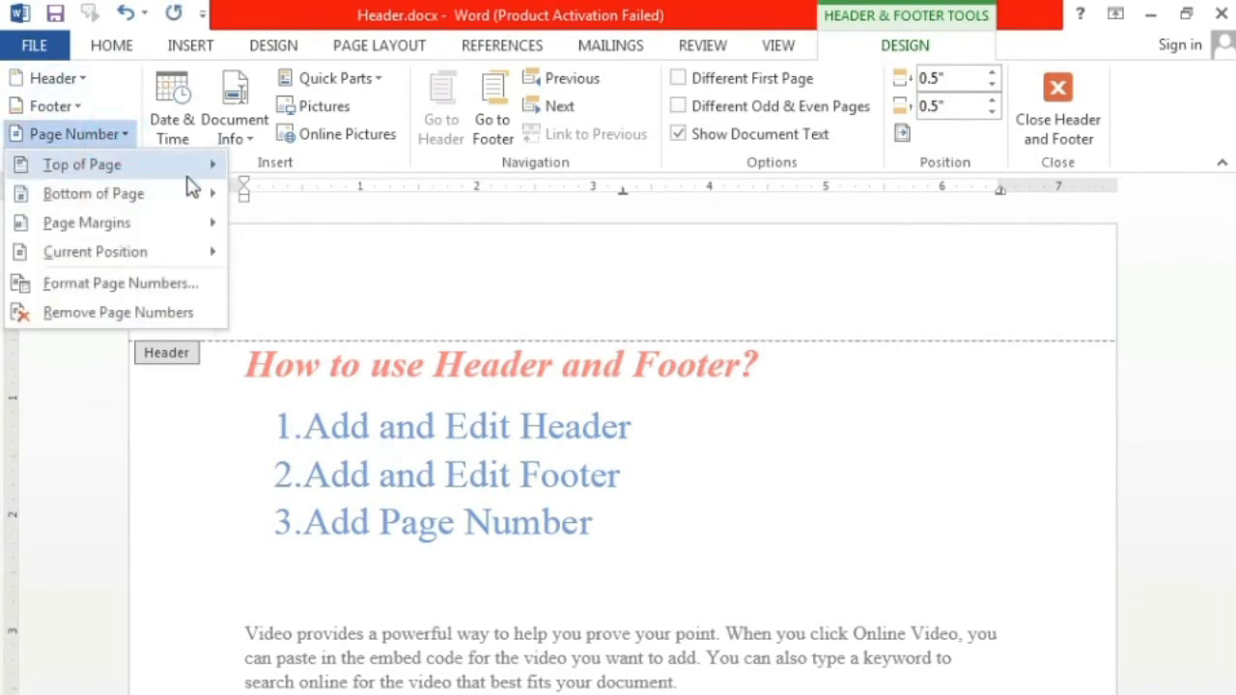
pyautogui.moveTo(185, 172)
pyautogui.moveTo(711, 248); pyautogui.dragTo(743, 370)
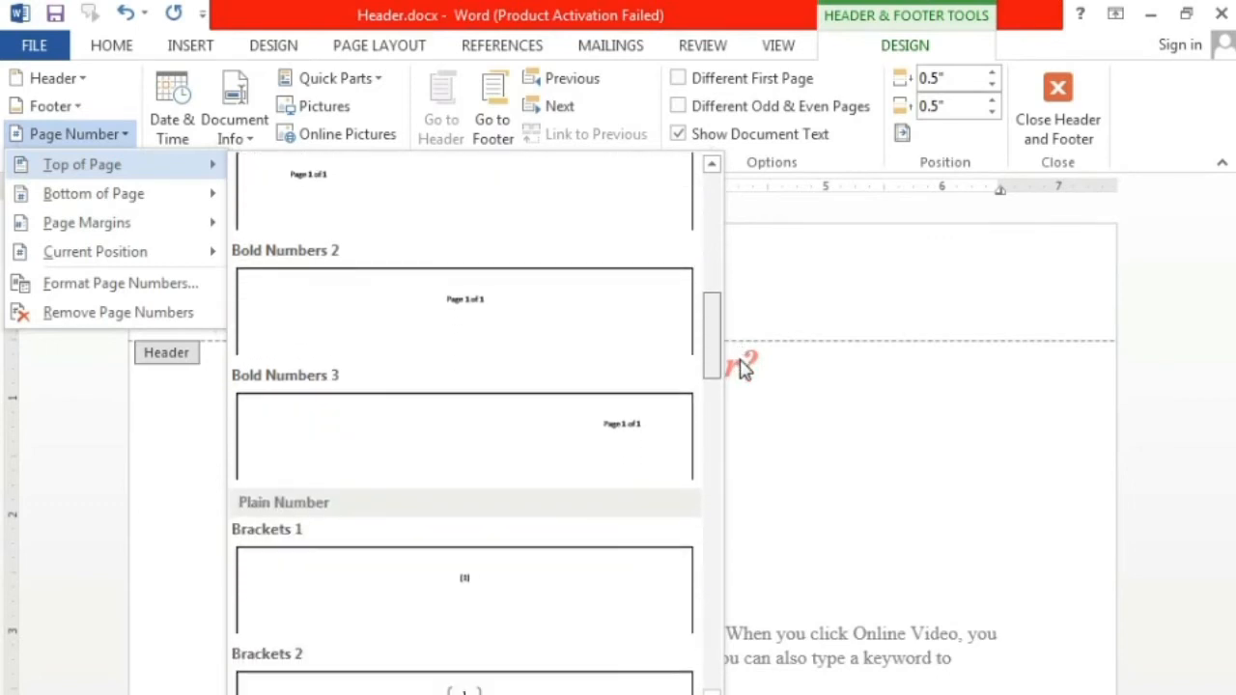
pyautogui.click(639, 435)
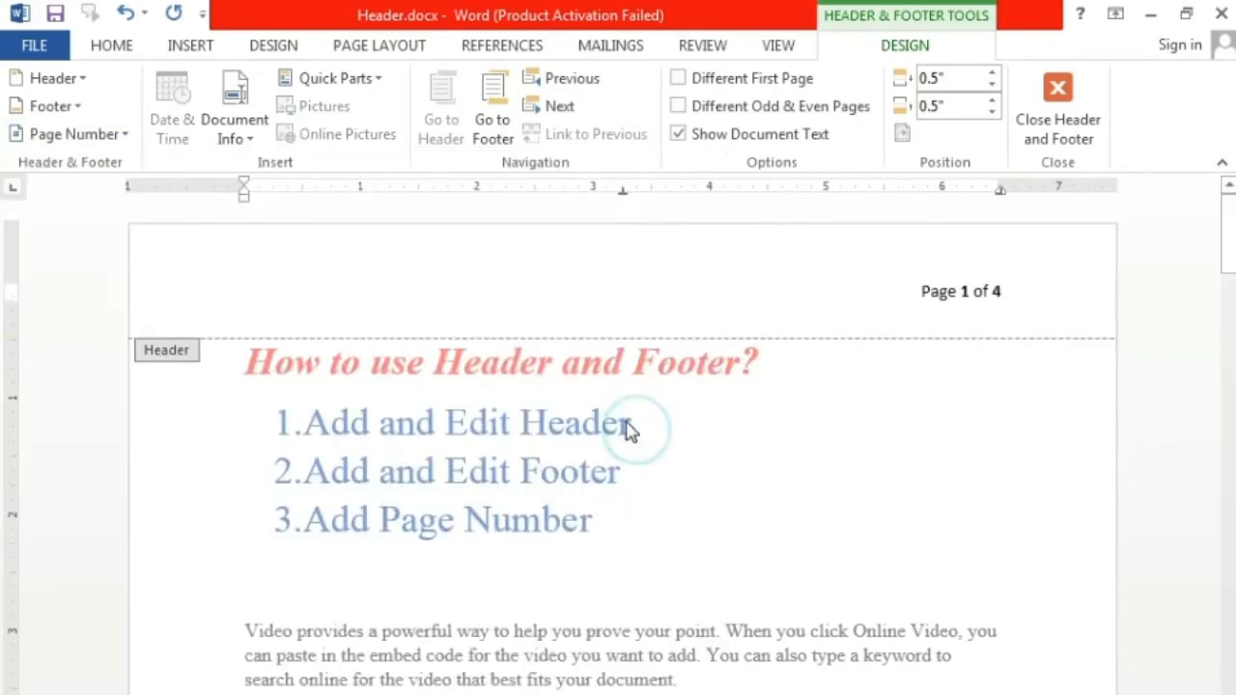
pyautogui.click(1084, 121)
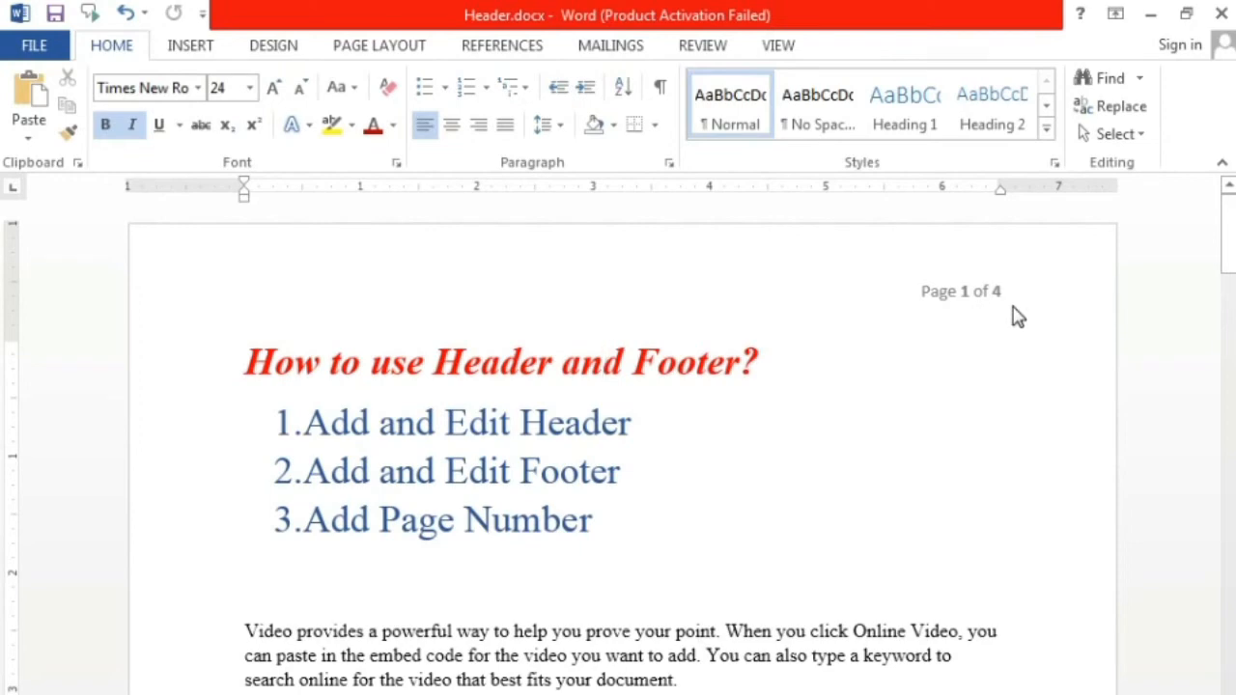
# Step: Check the header page numbering on the document's following pages
pyautogui.click(715, 629)
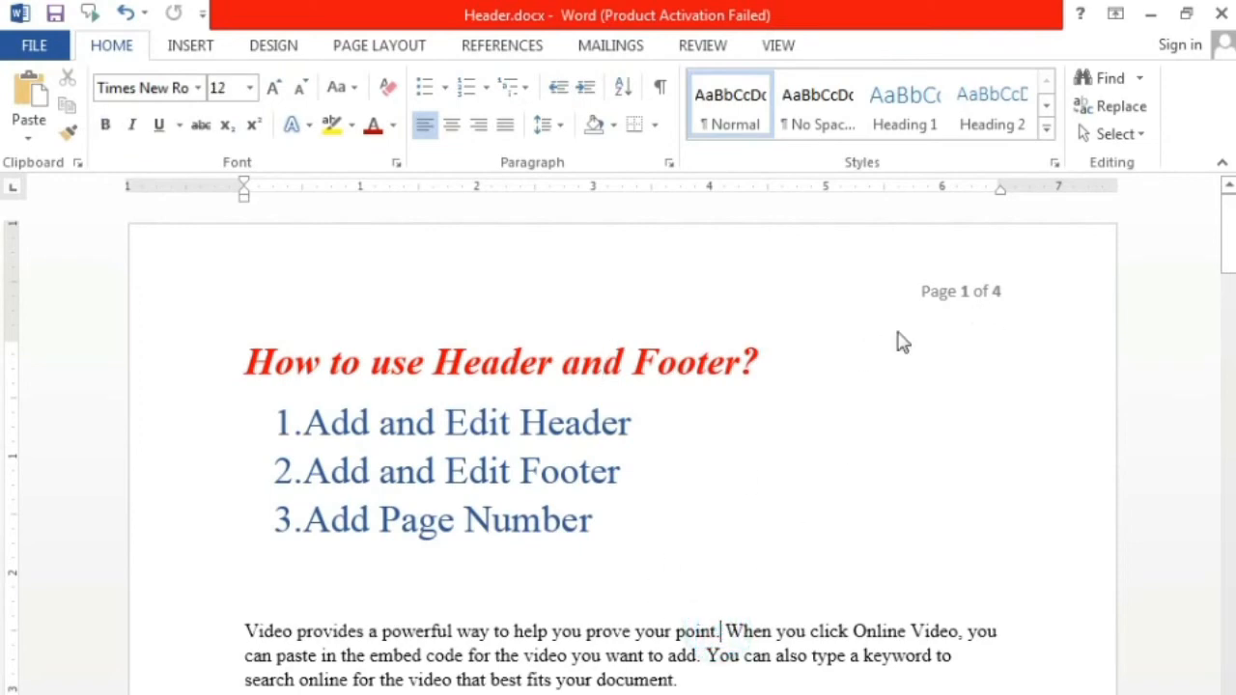
pyautogui.moveTo(1228, 235); pyautogui.dragTo(2, 623)
pyautogui.click(961, 416)
pyautogui.scroll(11, 981, 425)
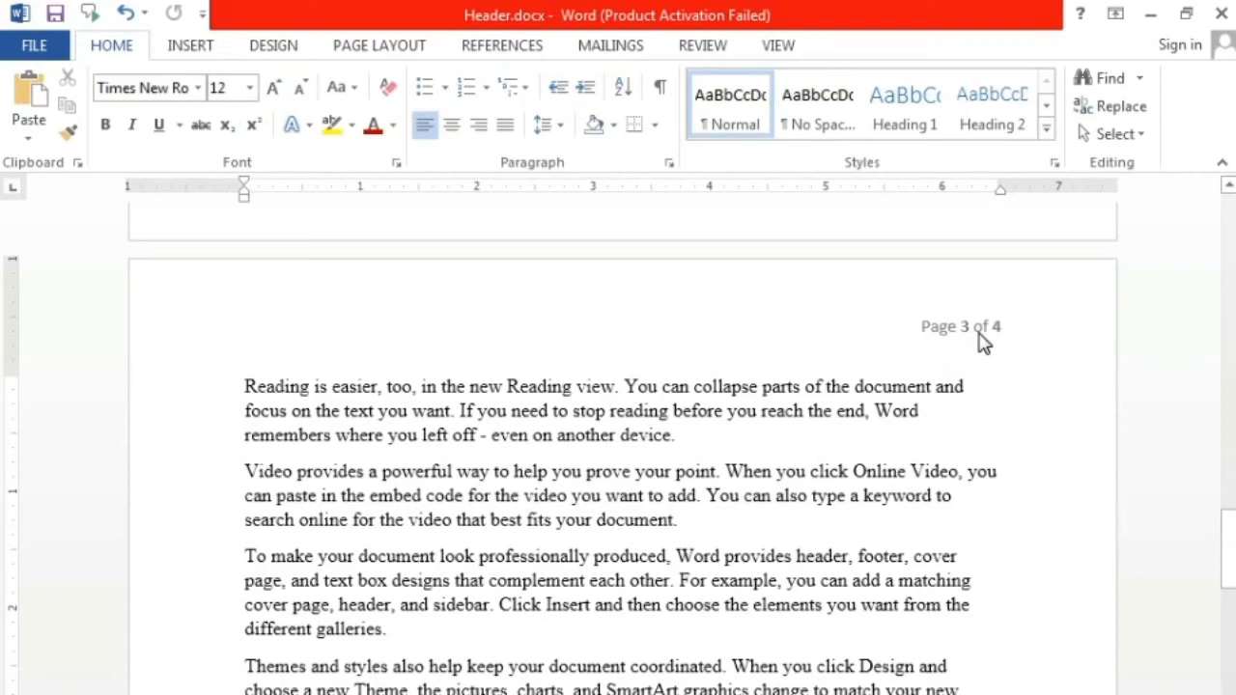
# Step: Try left, center and right alignment on the first page's header page number, leave it left-aligned and return to the document body
pyautogui.moveTo(1232, 568); pyautogui.dragTo(1230, 227)
pyautogui.doubleClick(978, 293)
pyautogui.moveTo(911, 284); pyautogui.dragTo(1104, 281)
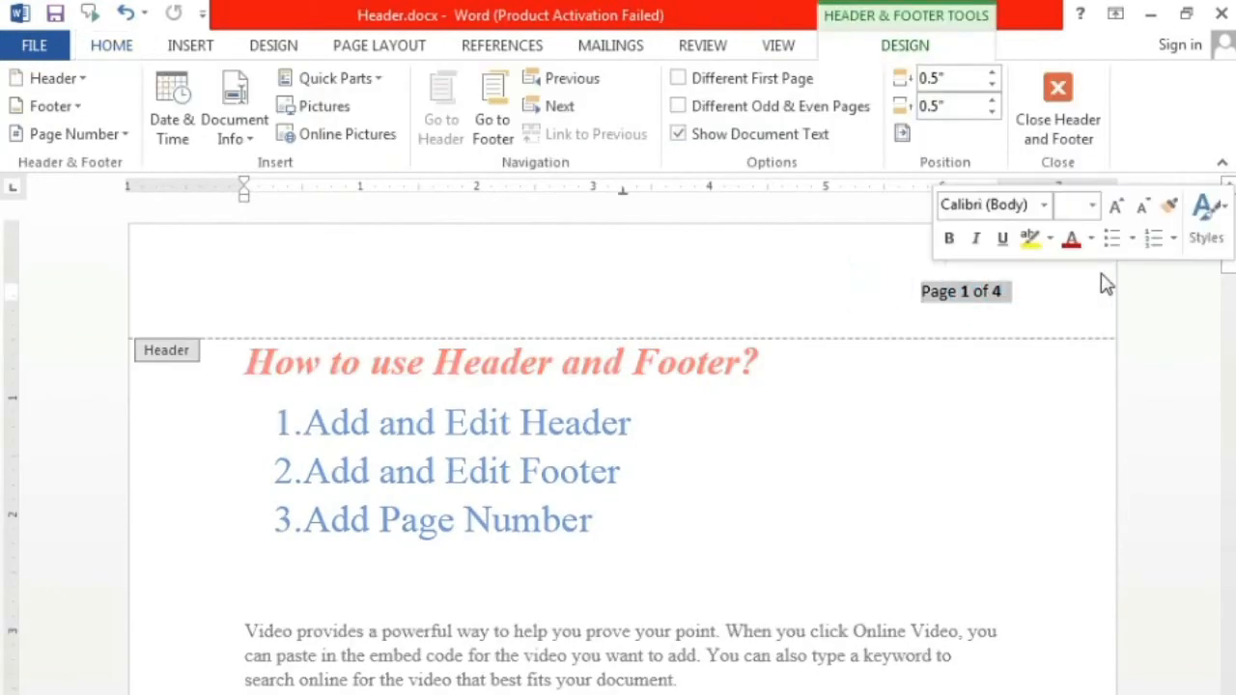
pyautogui.click(111, 45)
pyautogui.click(424, 124)
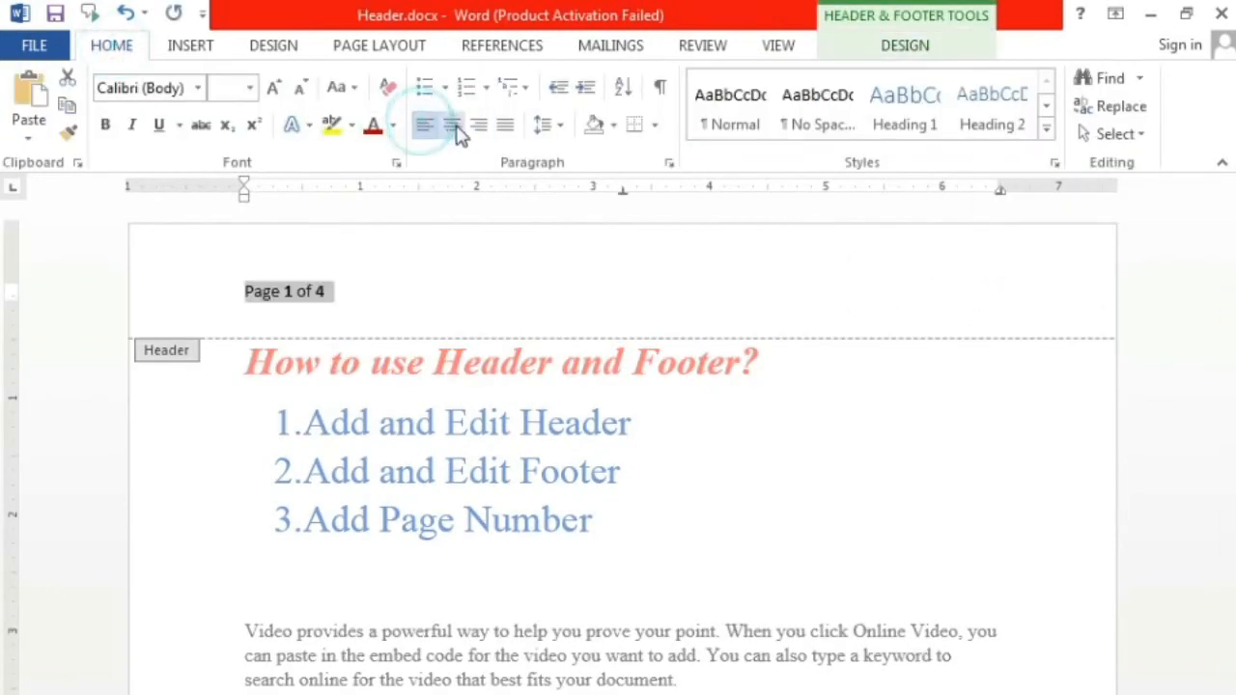
pyautogui.click(450, 125)
pyautogui.click(478, 124)
pyautogui.click(428, 125)
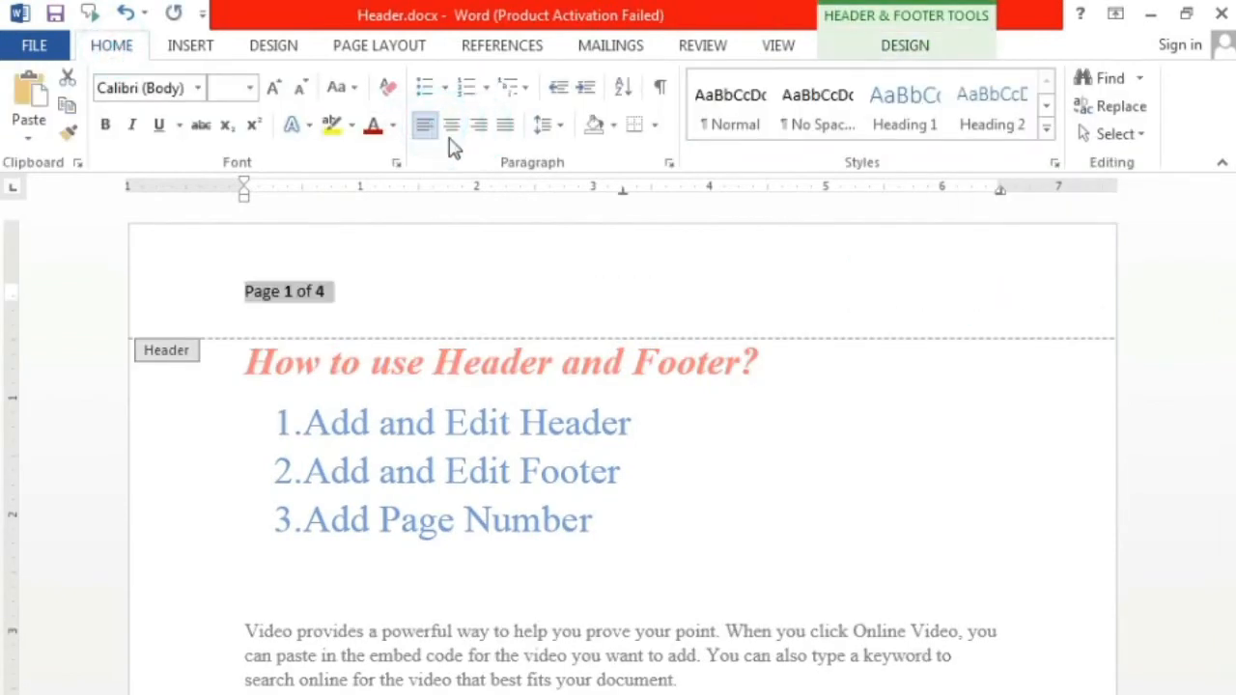
pyautogui.doubleClick(820, 421)
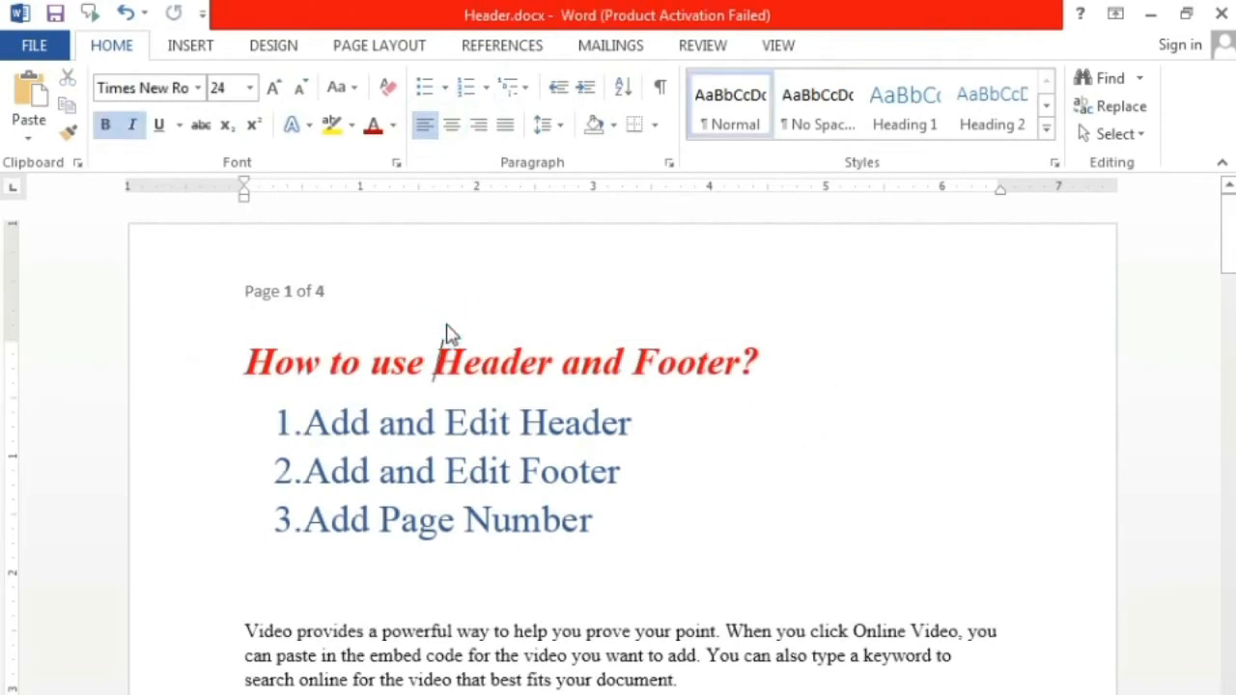
# Step: Reopen the first page's header and delete the left-aligned page number
pyautogui.doubleClick(446, 323)
pyautogui.click(165, 296)
pyautogui.press('Delete')
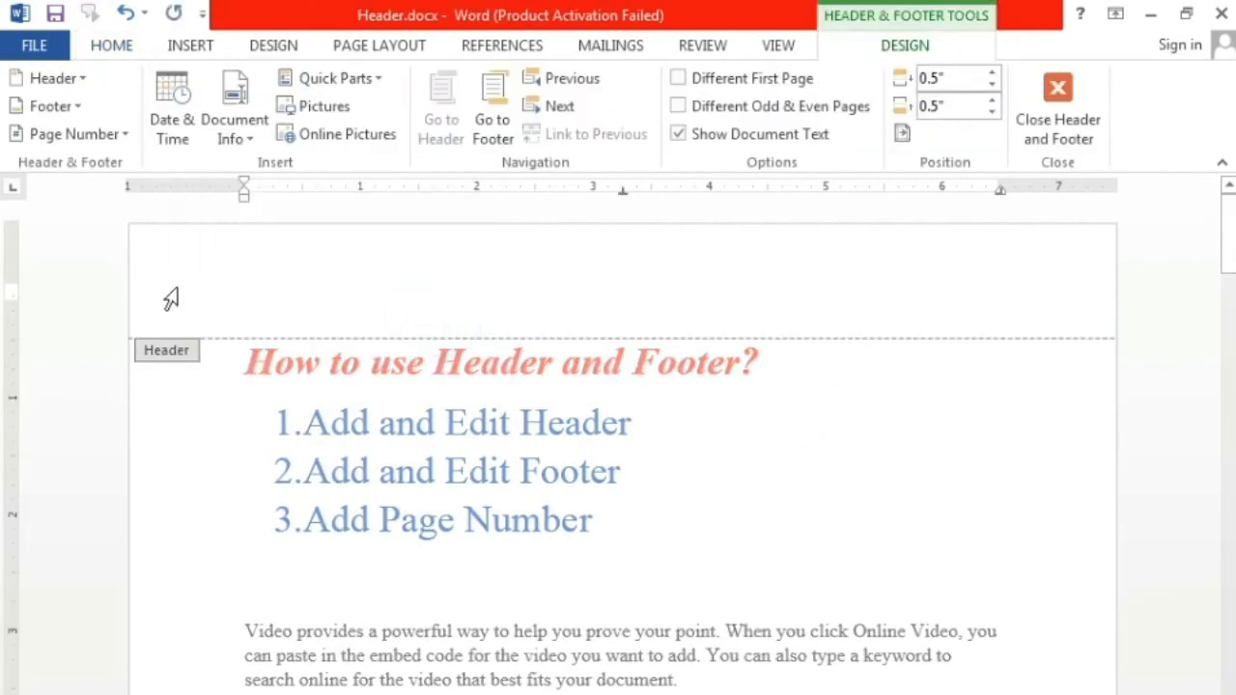
# Step: Insert a right-aligned page number in the "Page | 1" style at the bottom of the page and return to the document body
pyautogui.click(130, 135)
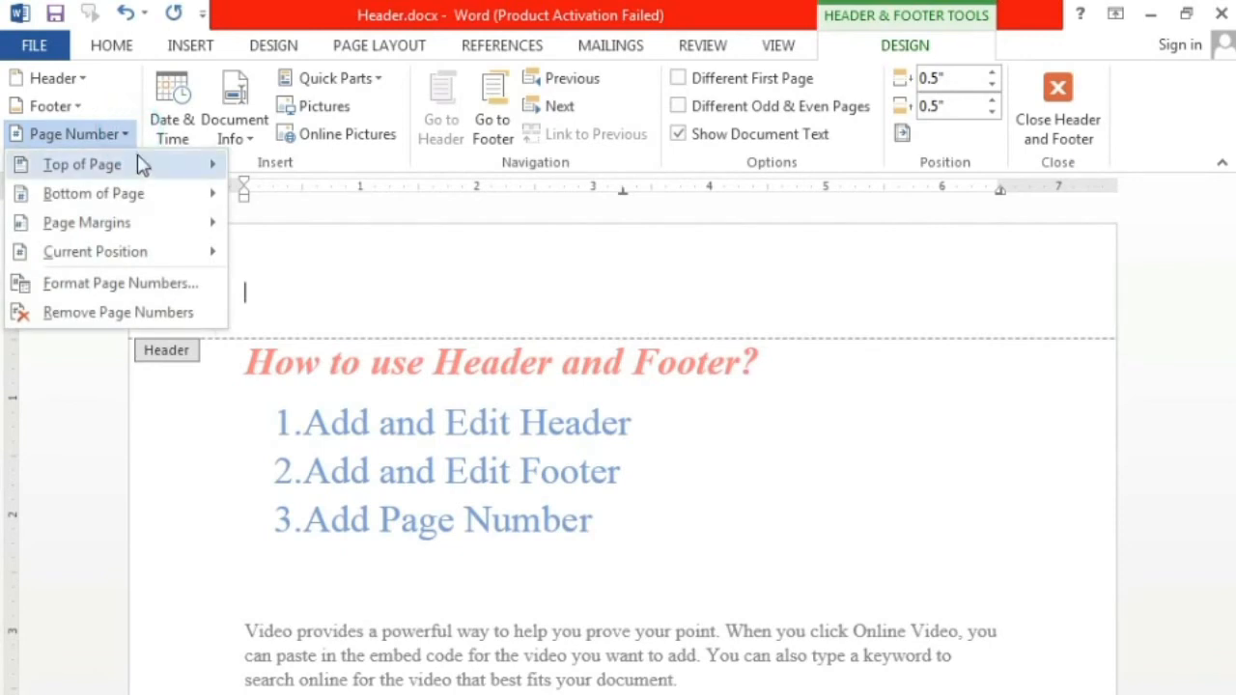
pyautogui.moveTo(149, 196)
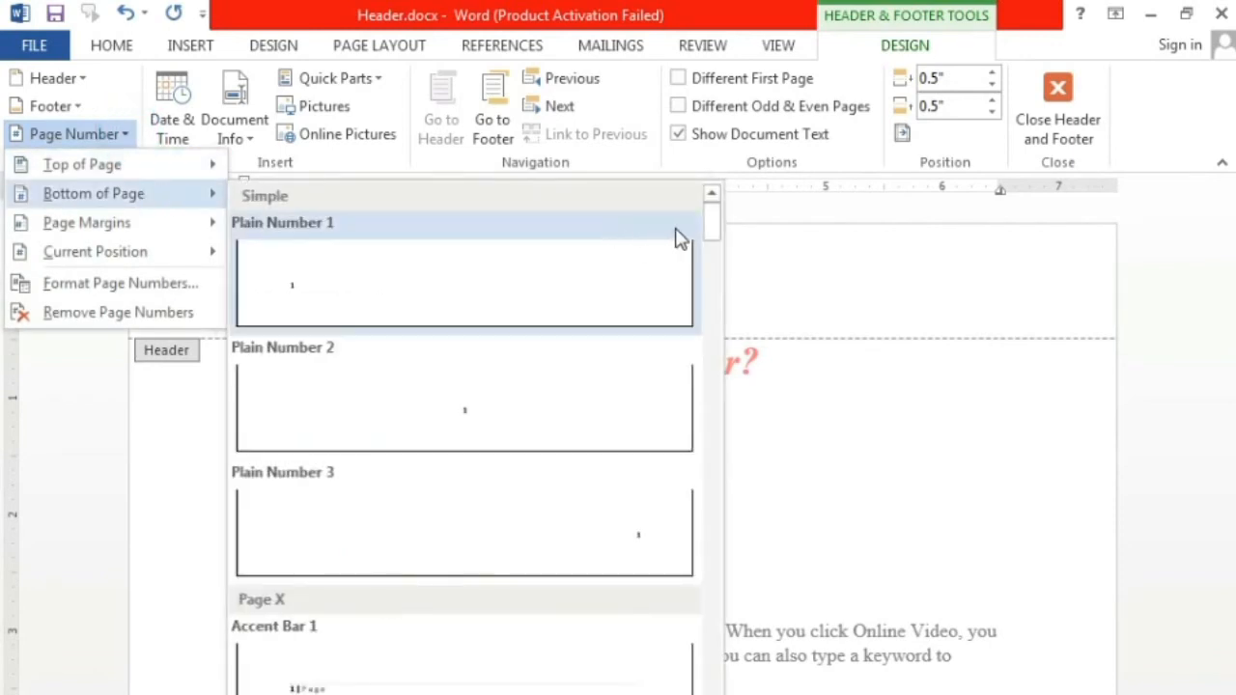
pyautogui.moveTo(710, 230); pyautogui.dragTo(713, 268)
pyautogui.click(580, 446)
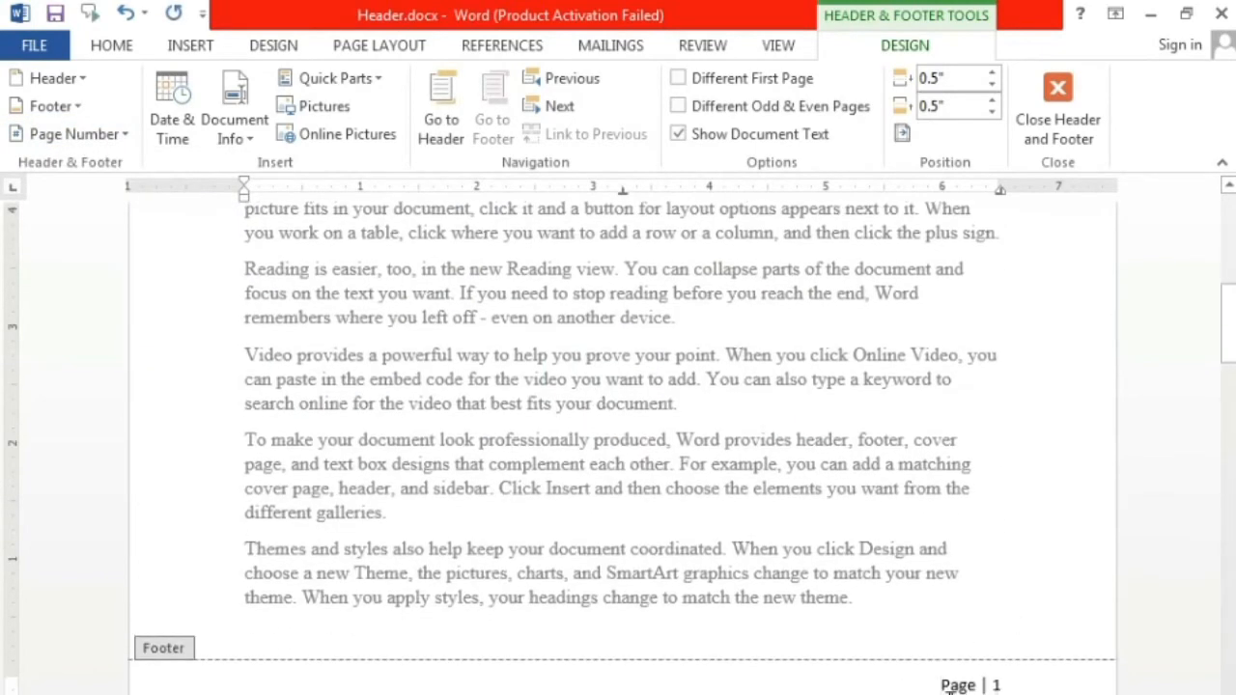
pyautogui.click(1058, 119)
# Step: Check the footer page numbers on the second and third pages
pyautogui.scroll(-5, 1056, 499)
pyautogui.scroll(-15, 1059, 499)
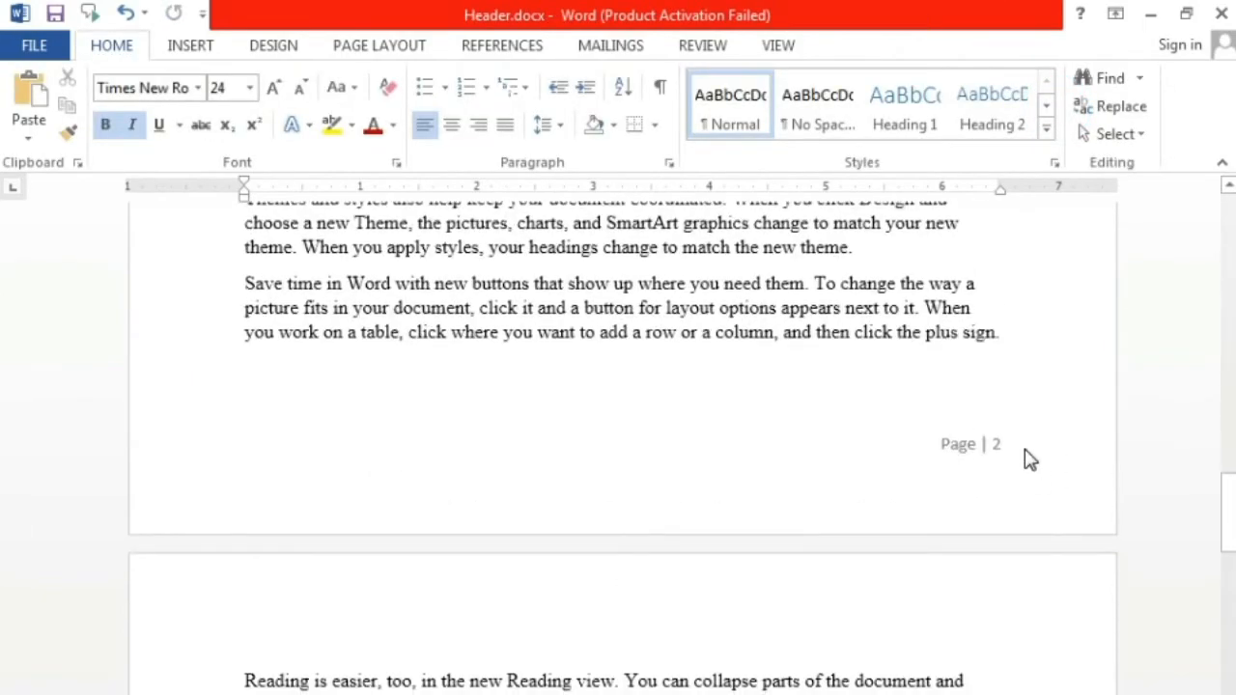
pyautogui.scroll(-10, 1029, 456)
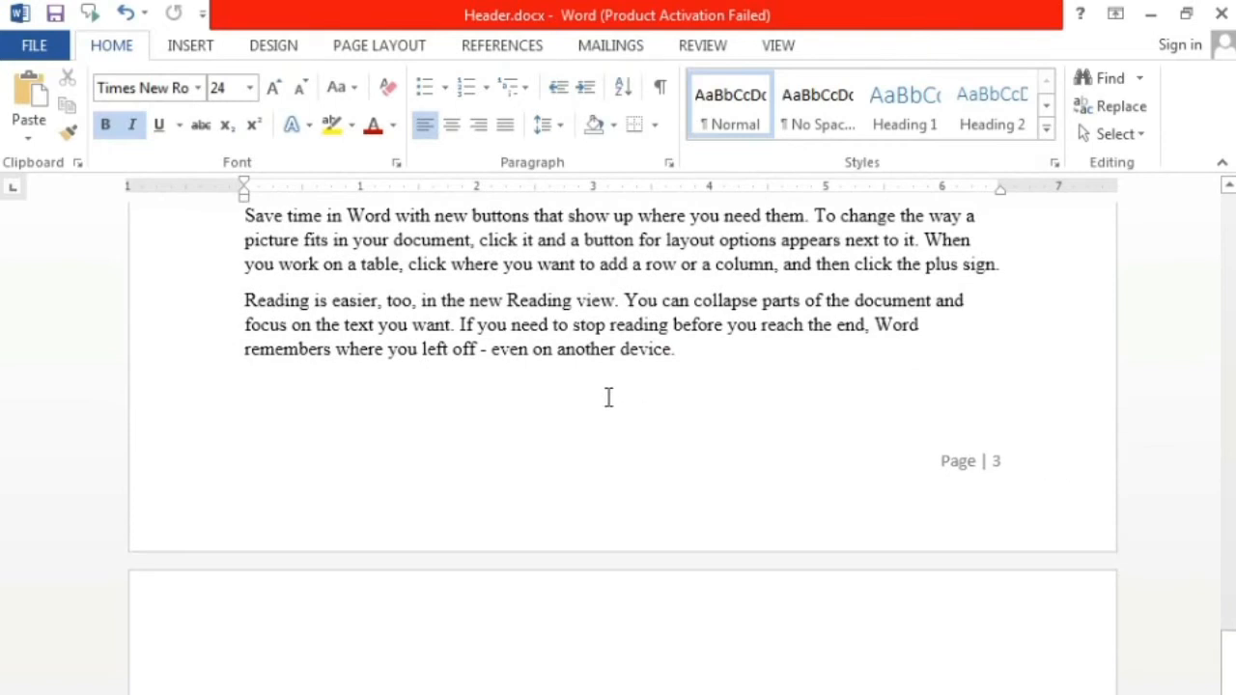
# Step: Open the third page's footer, delete the page number and return to the document body
pyautogui.doubleClick(380, 498)
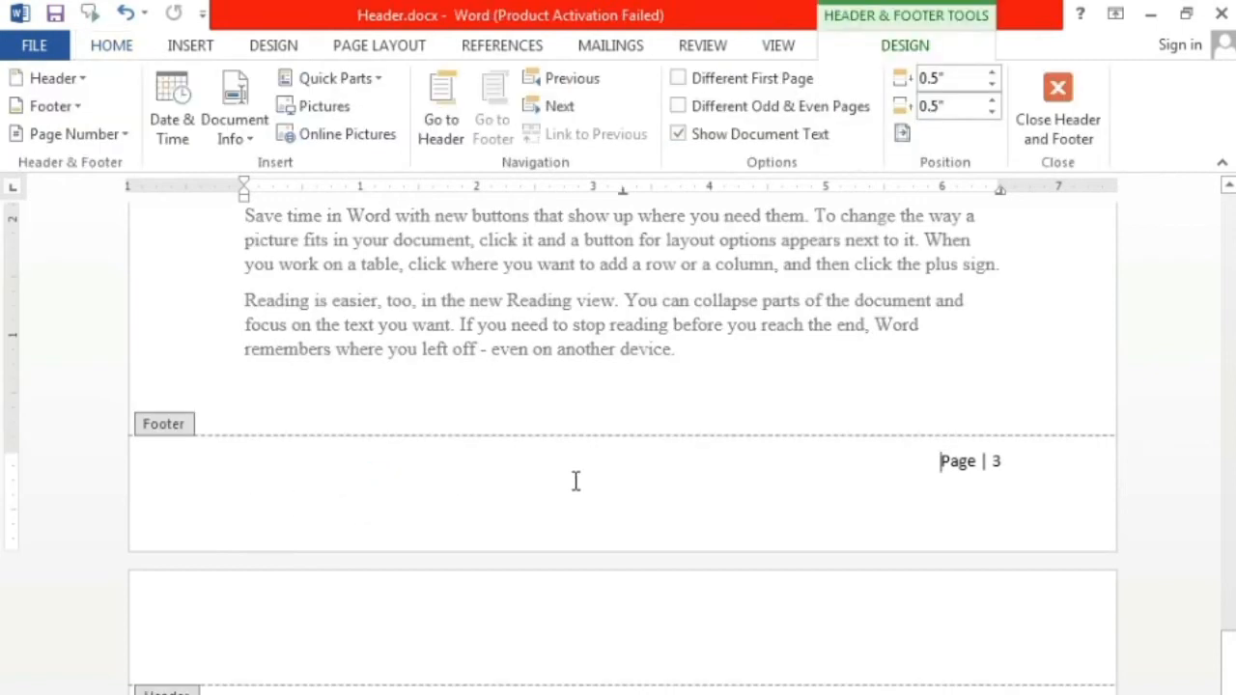
pyautogui.moveTo(1050, 458); pyautogui.dragTo(918, 470)
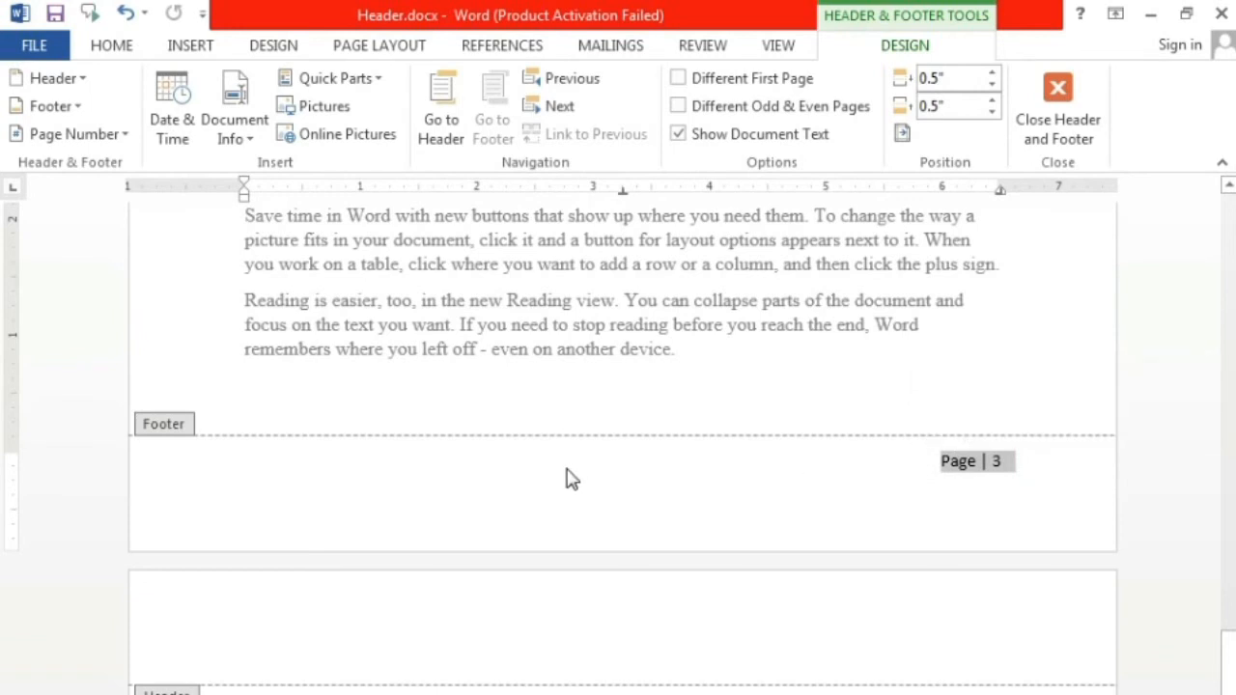
pyautogui.press('Delete')
pyautogui.click(1062, 97)
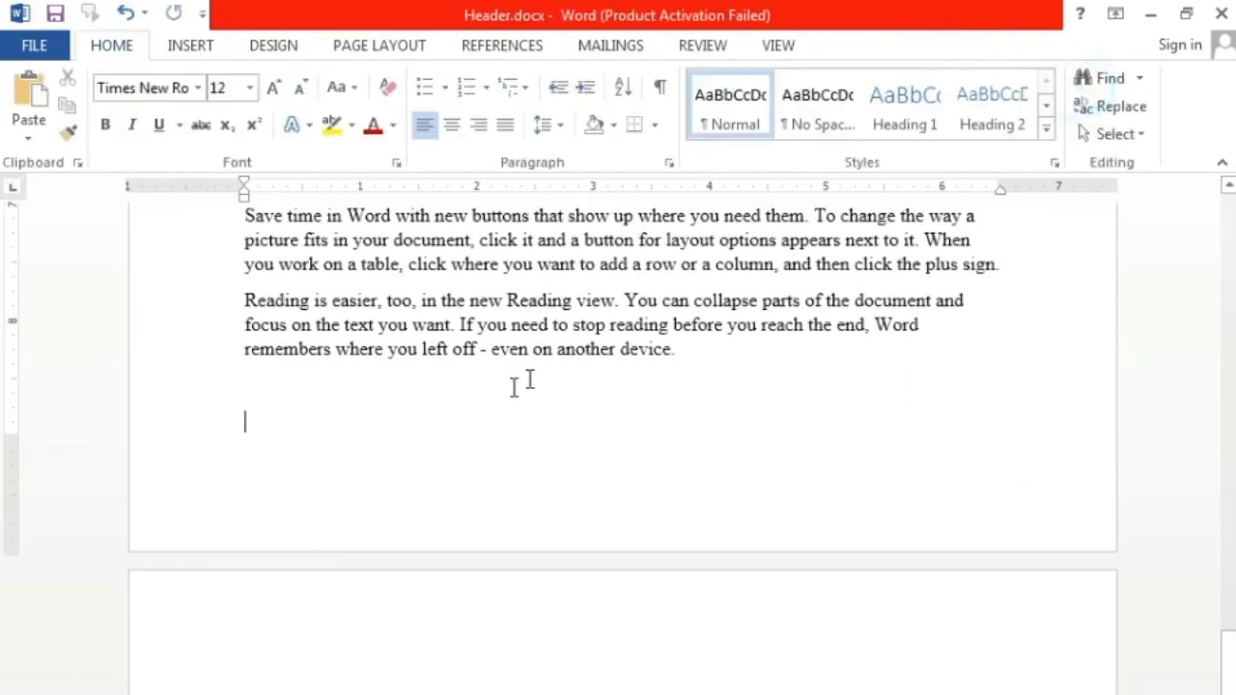
pyautogui.click(200, 47)
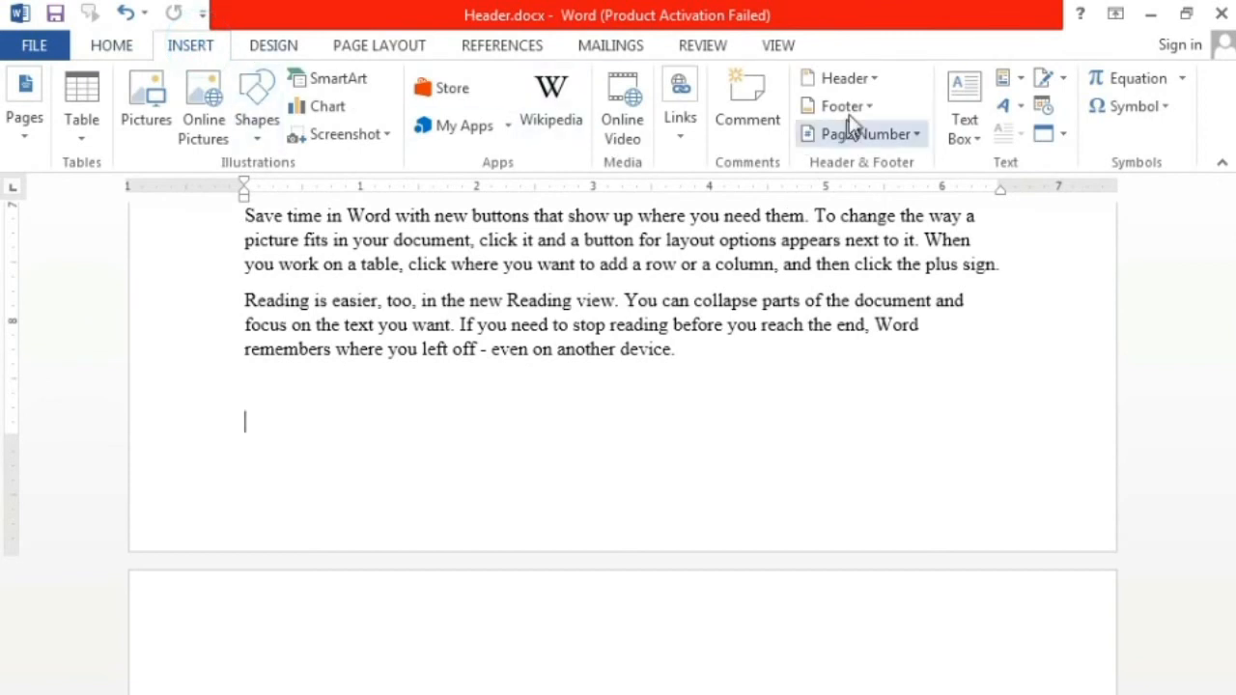
pyautogui.click(879, 80)
pyautogui.click(910, 35)
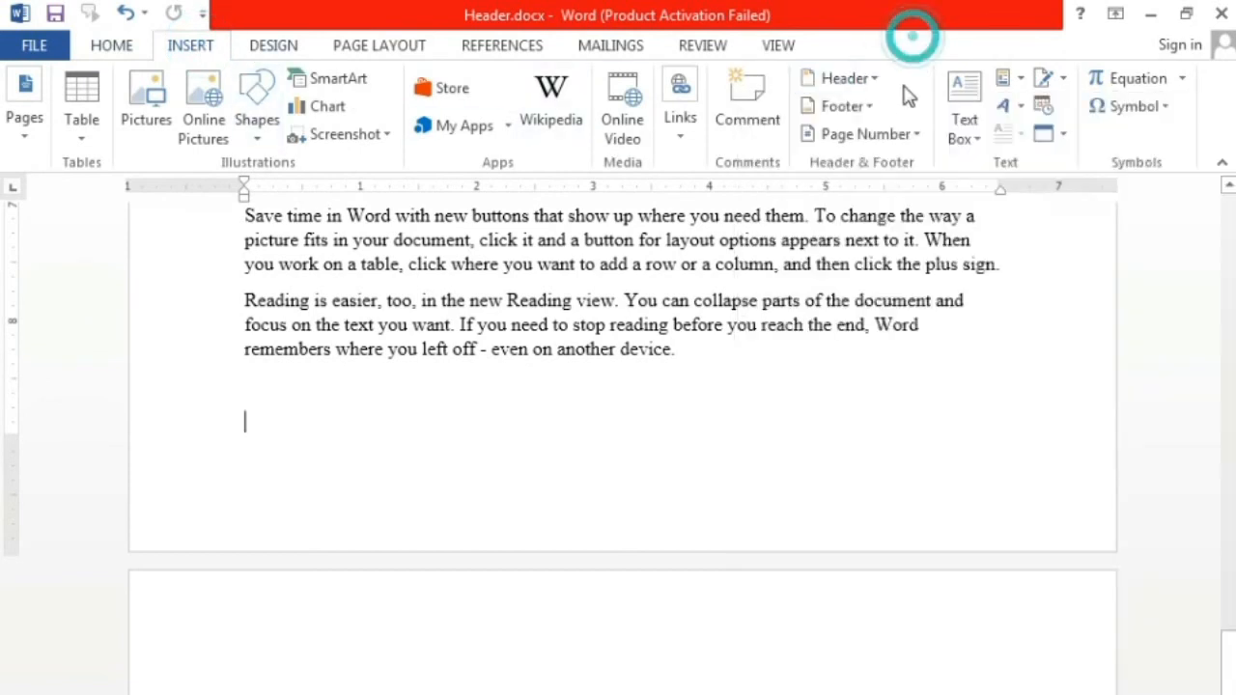
pyautogui.click(872, 108)
pyautogui.click(910, 33)
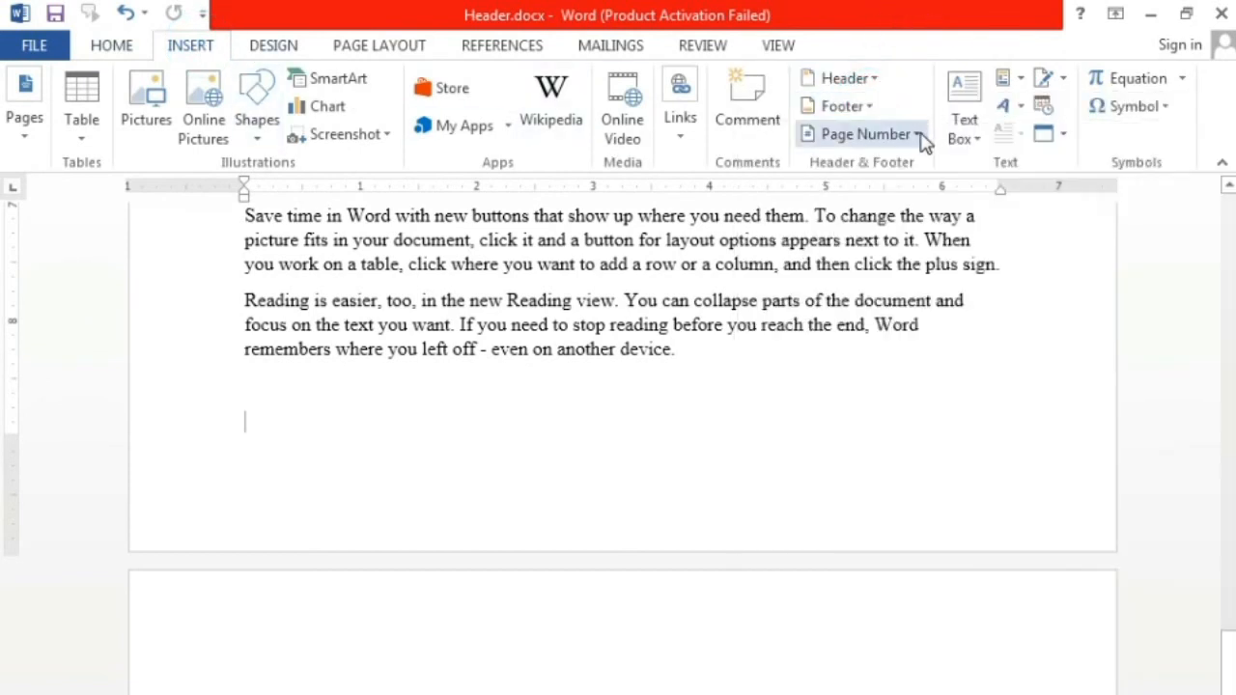
pyautogui.click(922, 137)
pyautogui.click(717, 422)
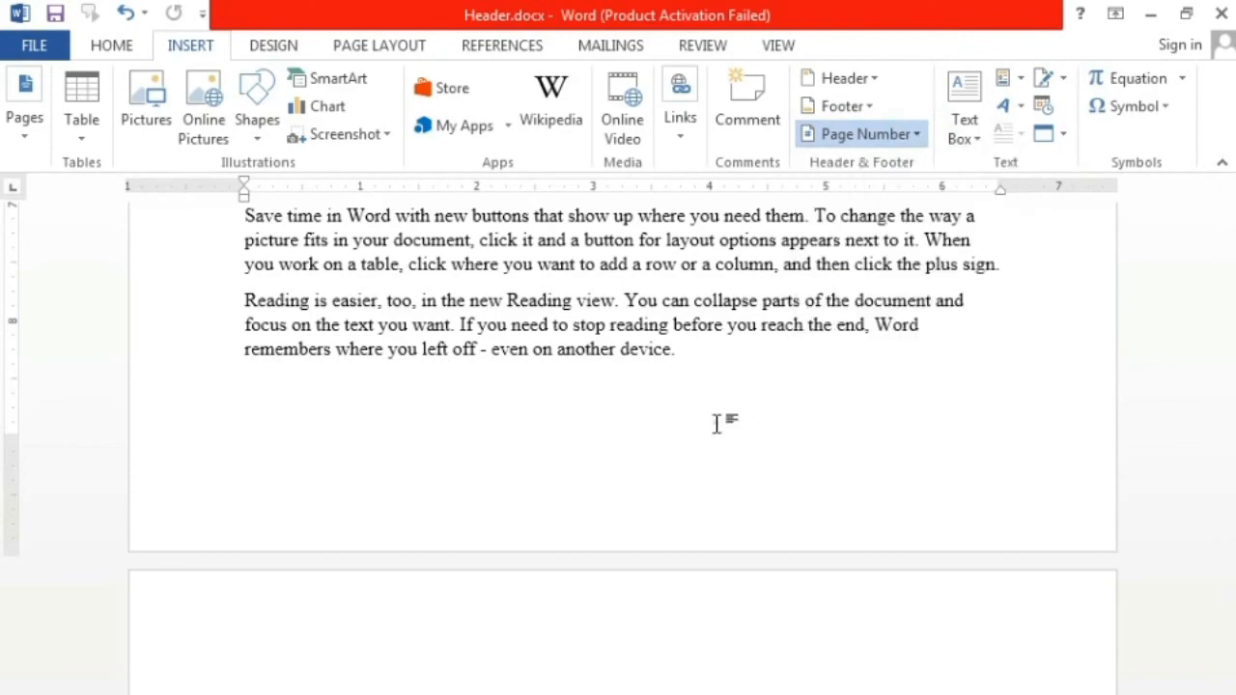
pyautogui.moveTo(1224, 647); pyautogui.dragTo(1212, 205)
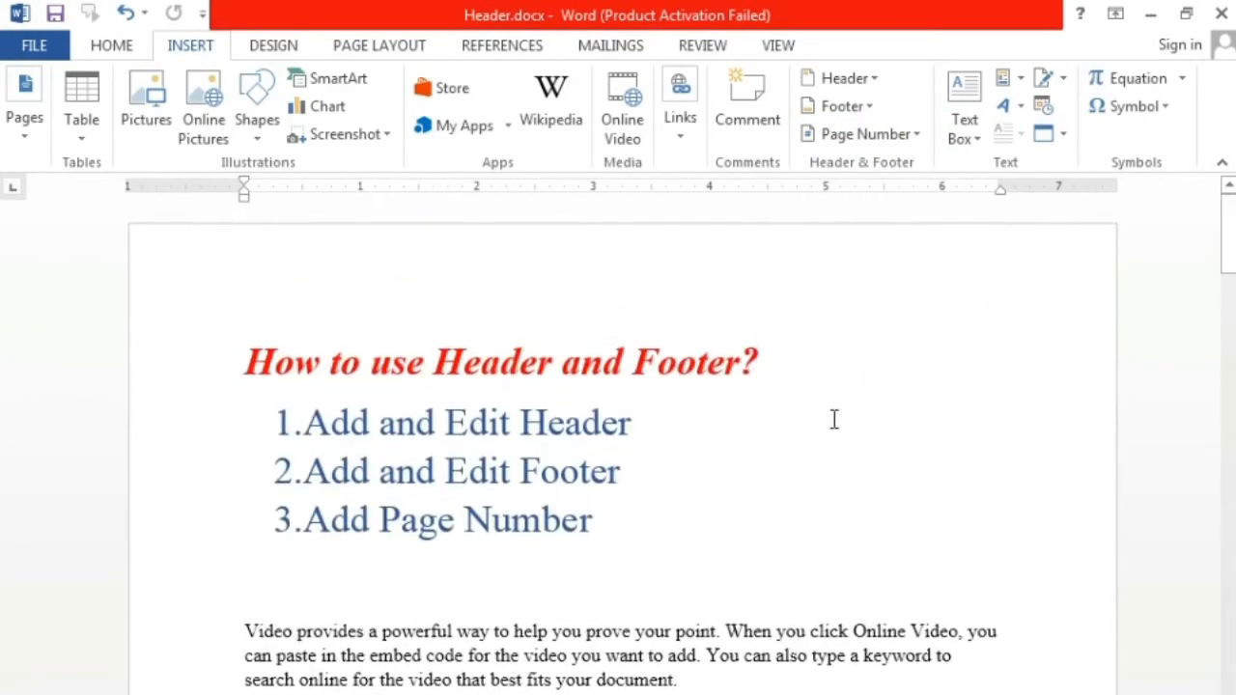